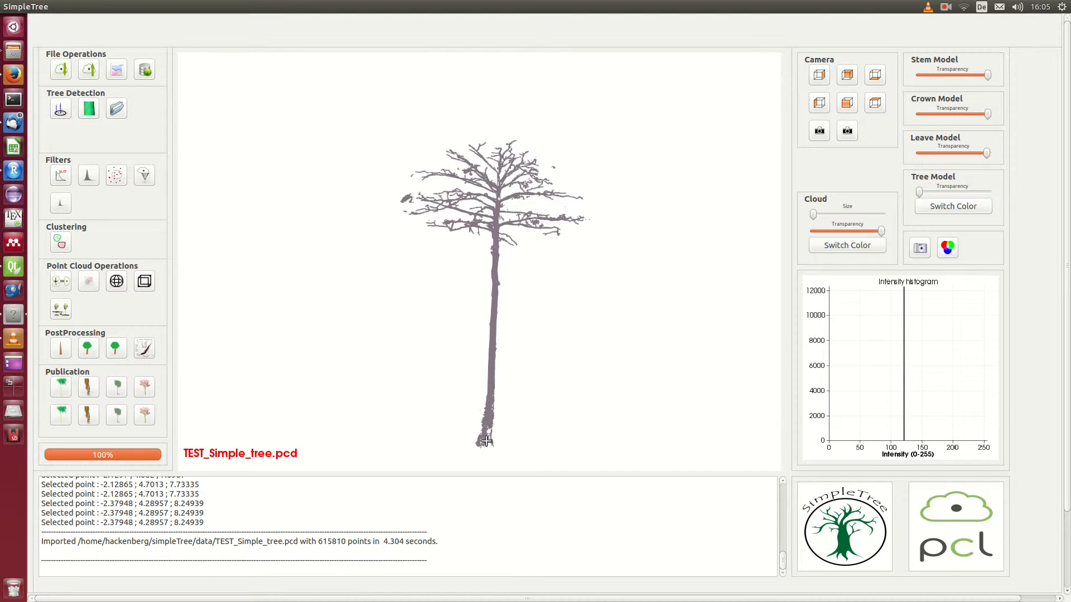
Pick a point near the treetop and examine the crown's branches up close from several sides.
shift+click(501, 151)
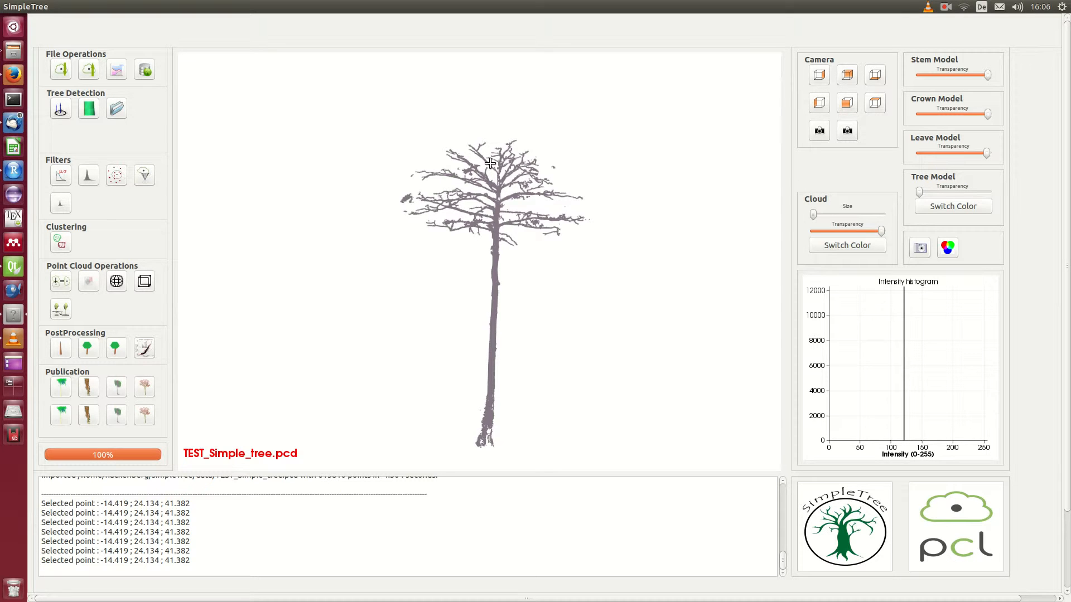
scroll(491, 160, up, 8)
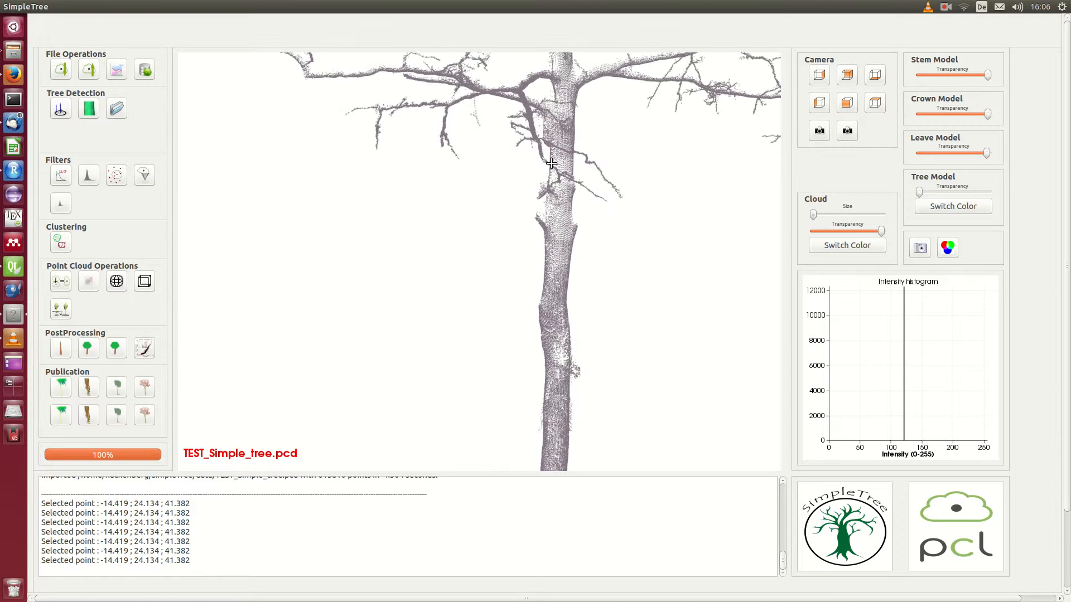
middle_drag(481, 558, 480, 571)
middle_drag(502, 304, 485, 432)
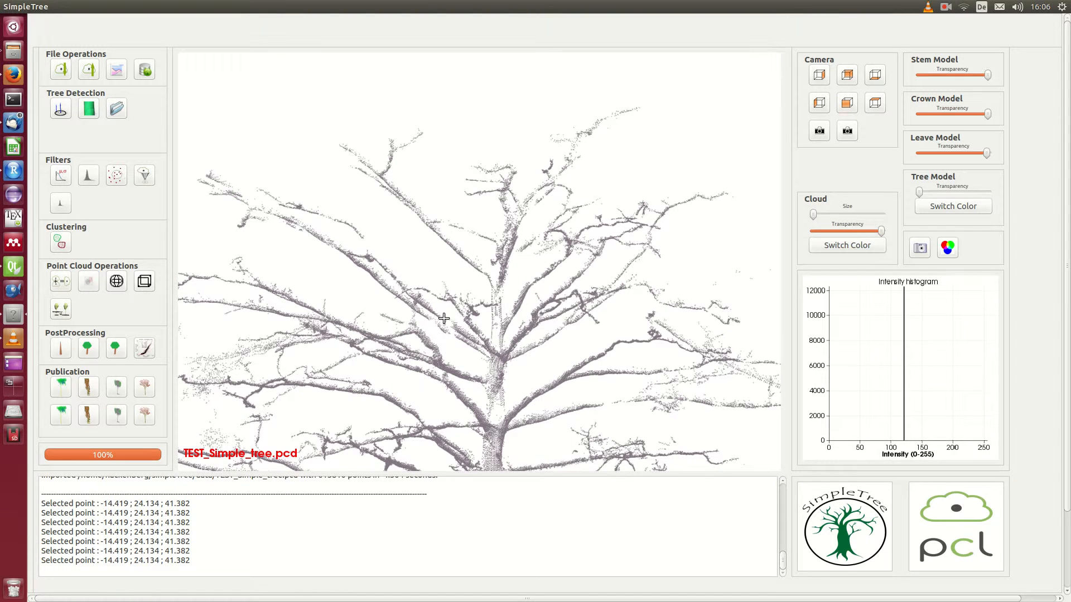
scroll(493, 321, down, 5)
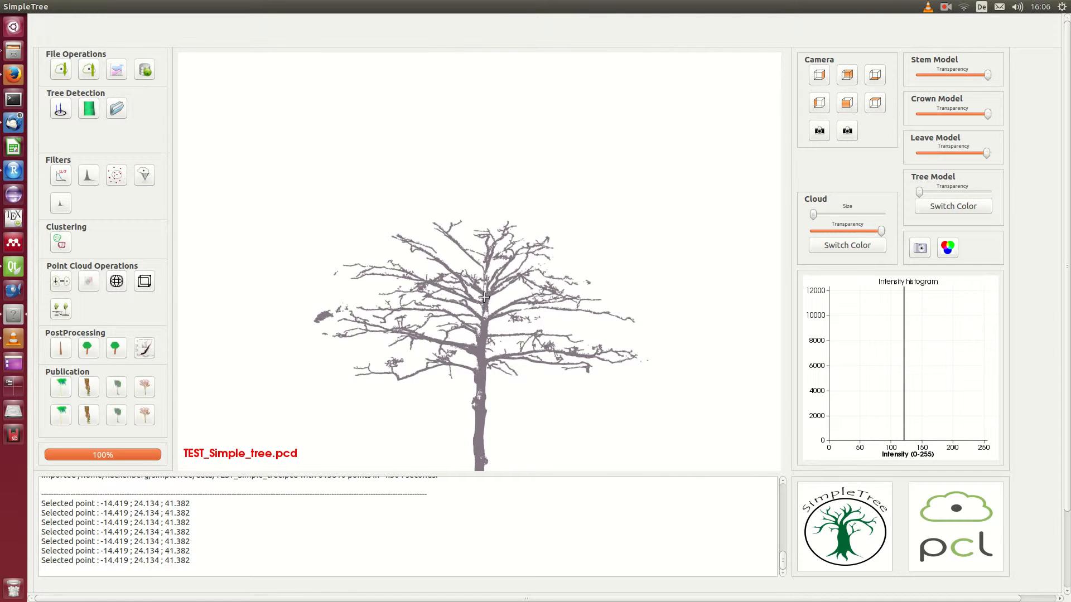
scroll(384, 282, up, 5)
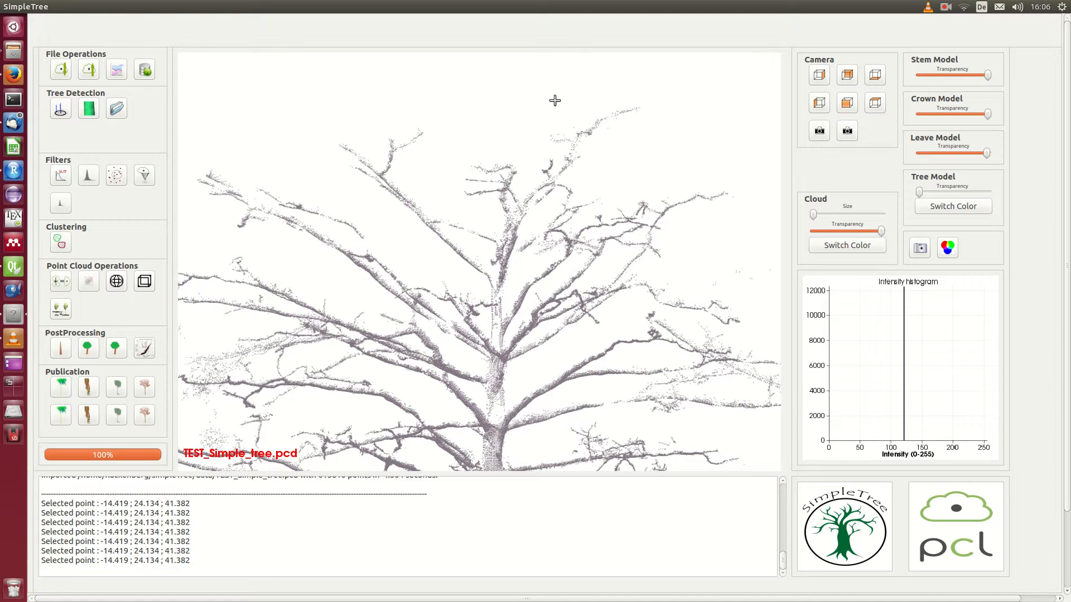
scroll(510, 329, down, 3)
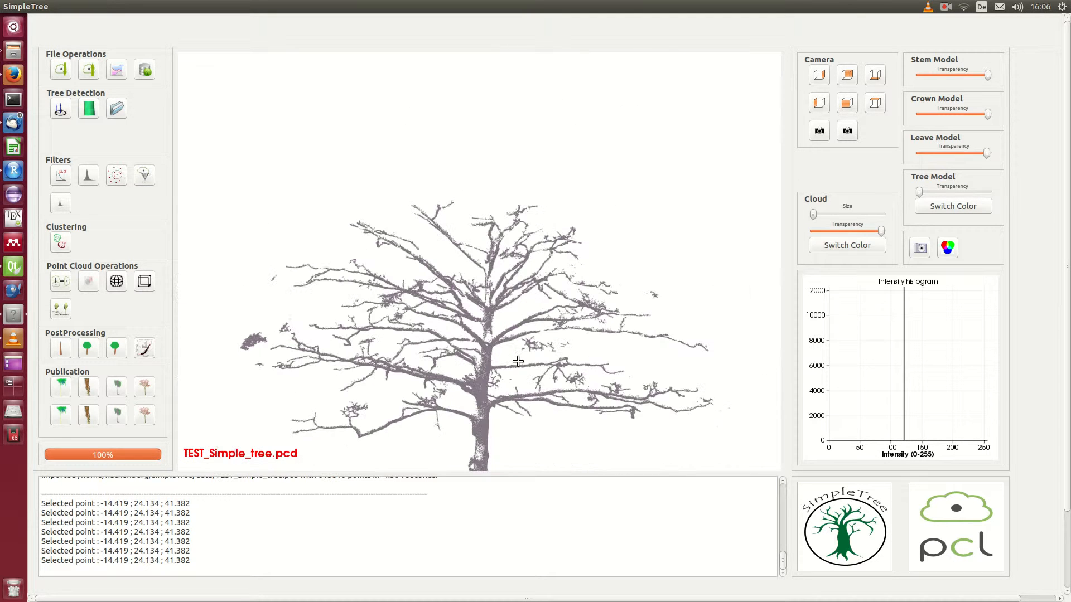
drag(495, 352, 37, 433)
drag(342, 334, 762, 365)
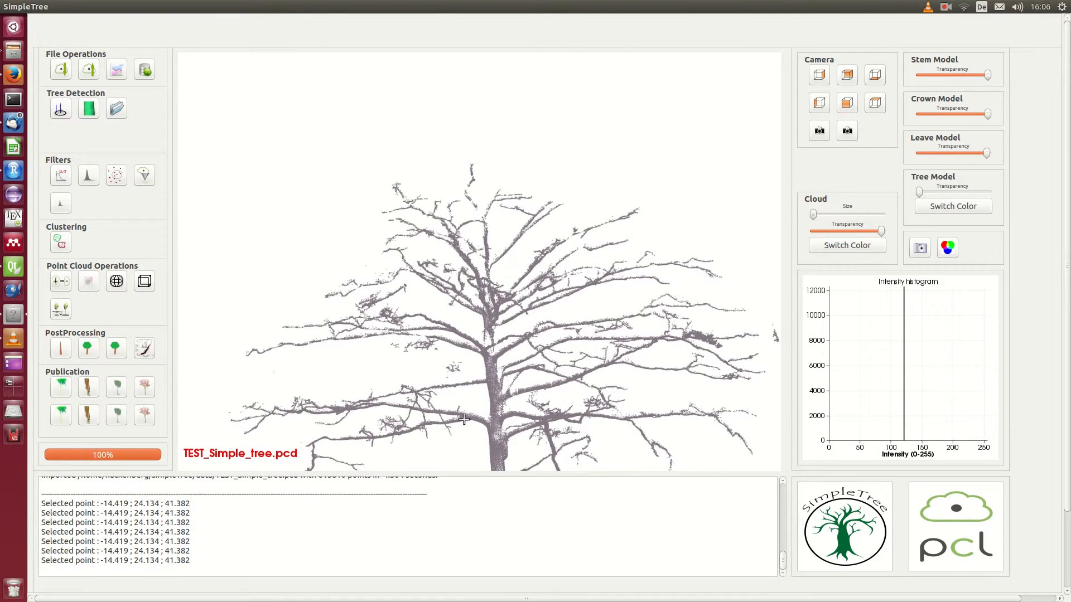
Examine the scan gaps around the stem base up close and pick a point on the lower trunk.
drag(464, 421, 462, 288)
middle_drag(462, 288, 466, 211)
middle_drag(476, 396, 481, 53)
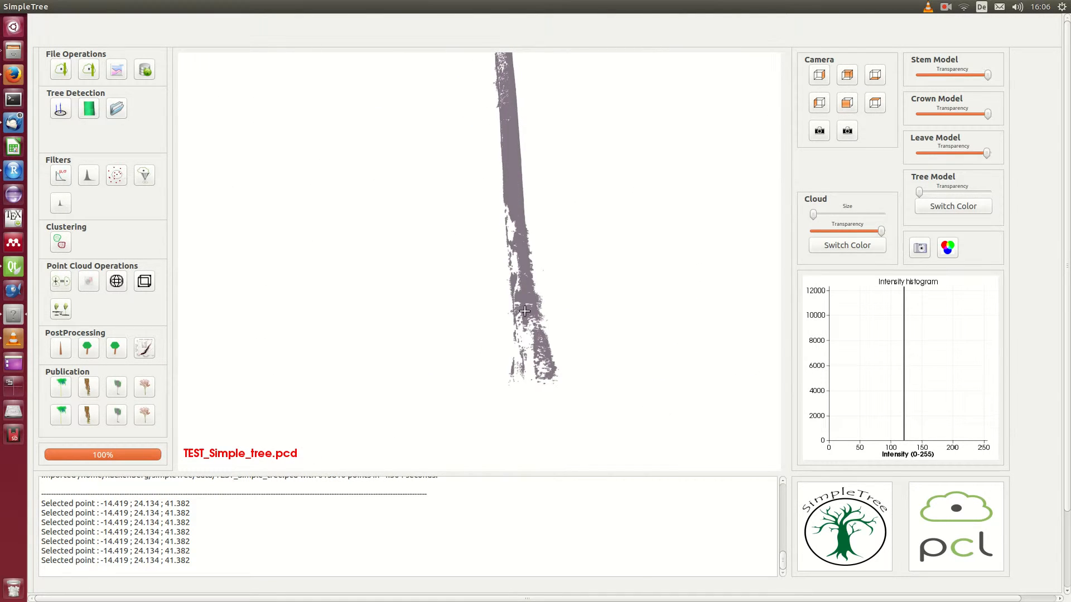
drag(505, 350, 395, 350)
scroll(396, 350, up, 5)
middle_drag(369, 363, 471, 270)
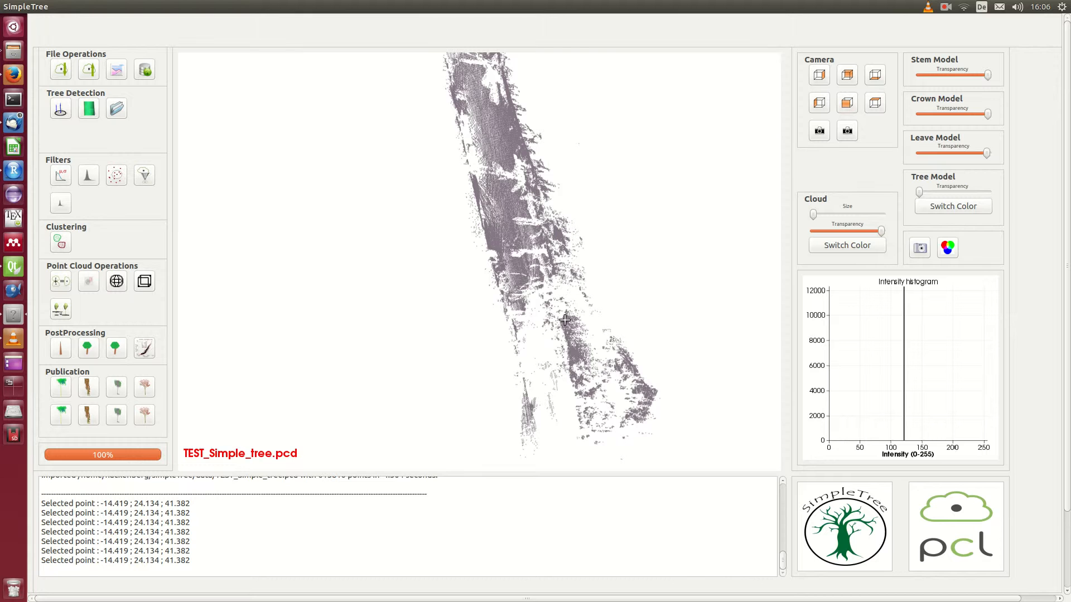
drag(562, 306, 541, 224)
scroll(541, 280, up, 5)
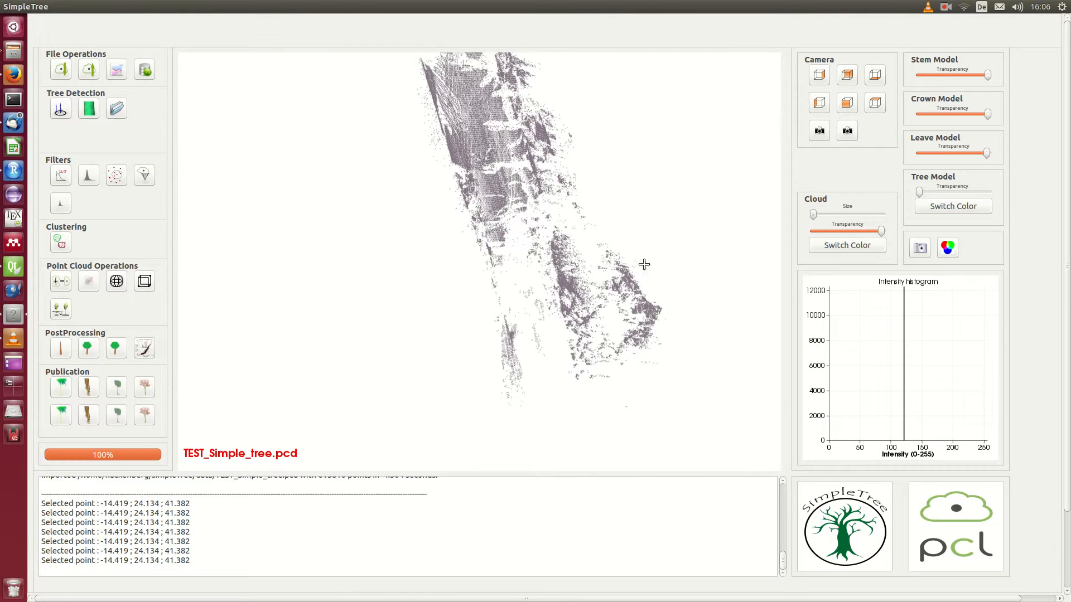
scroll(619, 308, up, 5)
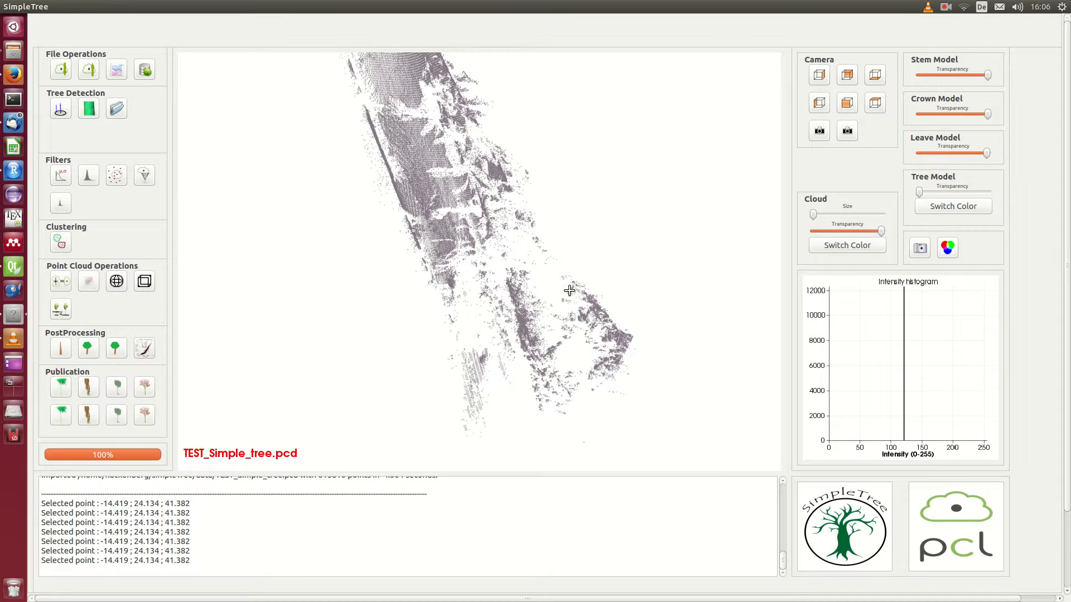
shift+click(399, 77)
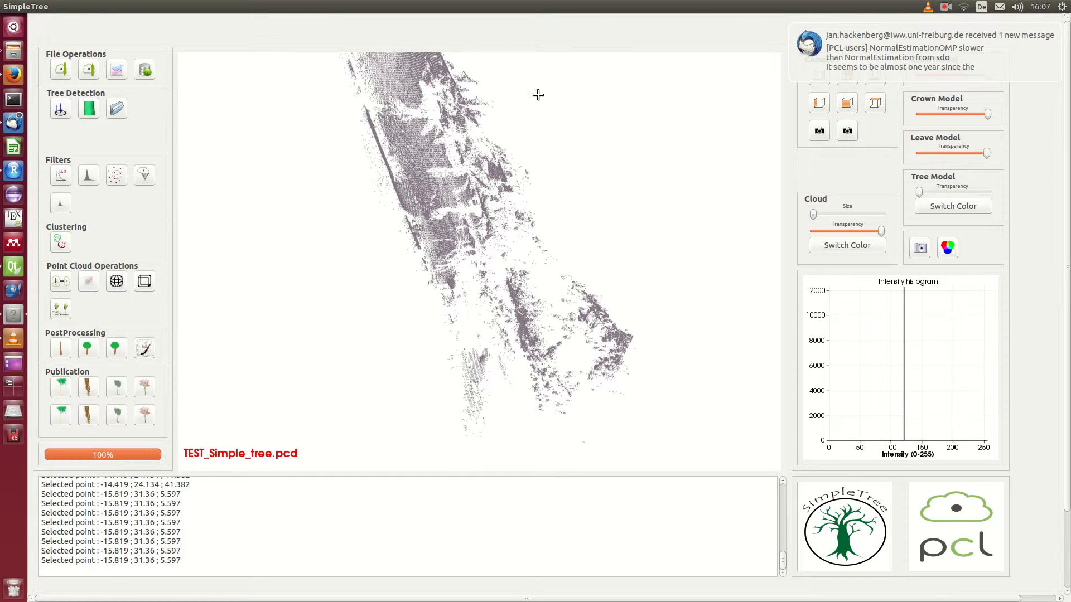
Examine the stem further up towards the crown and bring the whole tree back into view.
drag(607, 355, 527, 160)
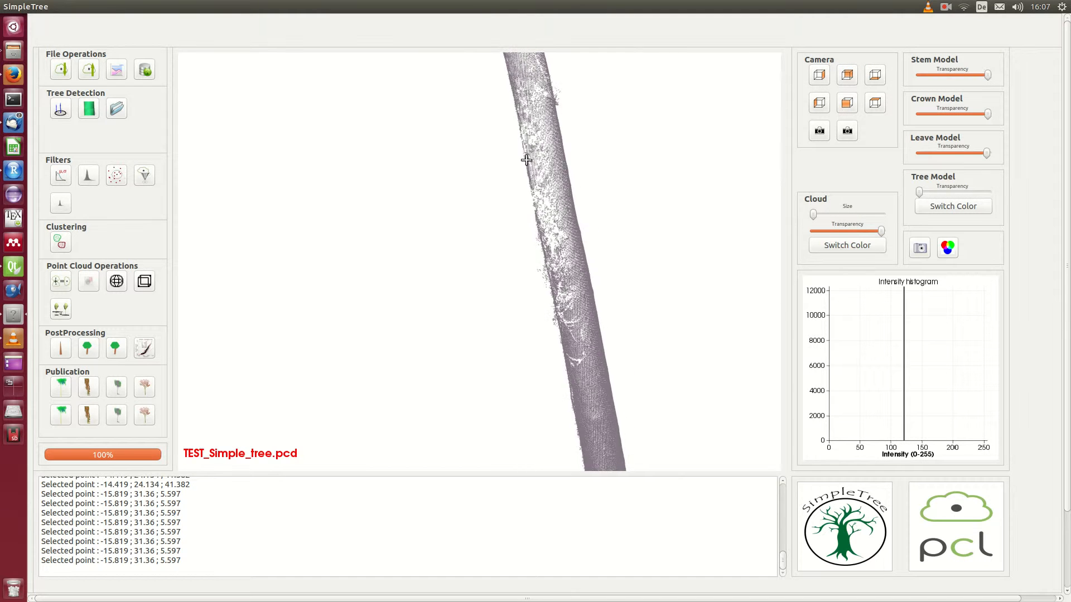
middle_drag(527, 160, 538, 410)
middle_drag(480, 191, 541, 429)
scroll(508, 220, down, 6)
drag(492, 190, 676, 137)
middle_drag(573, 308, 481, 161)
scroll(503, 190, down, 4)
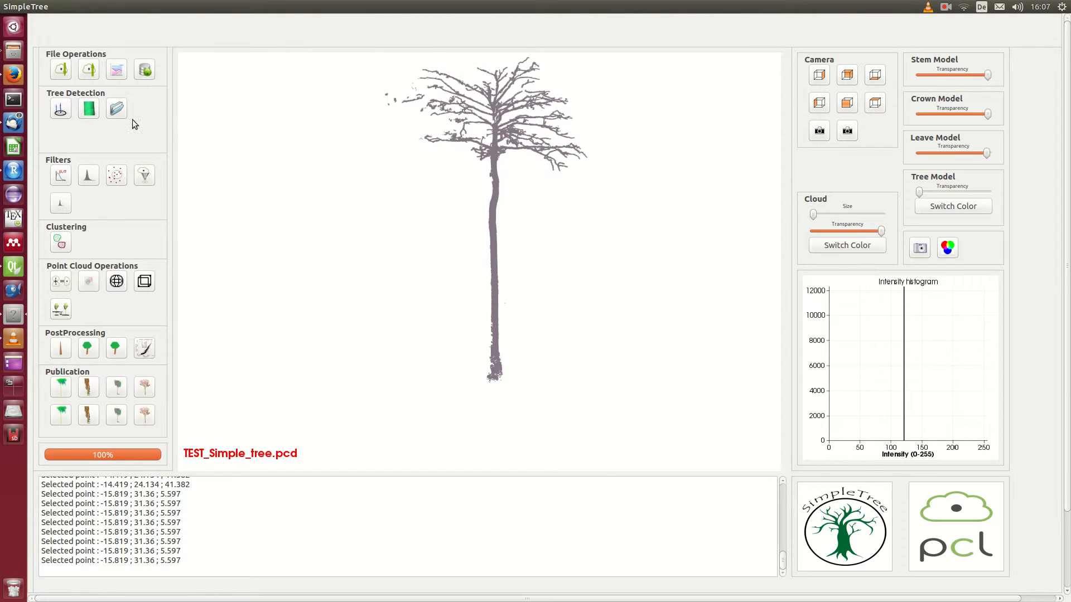
Compute the cylinder tree model with the Prunus_avium_Breisach_Germany2 parameters, find more disabled, and neither allometry nor parameter optimization.
click(89, 110)
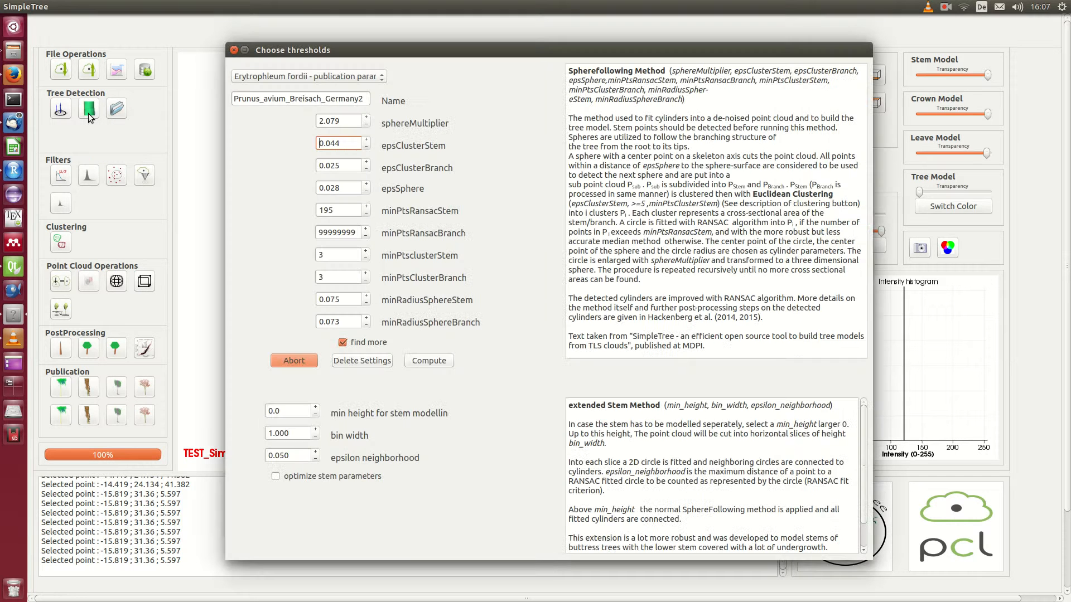
click(321, 78)
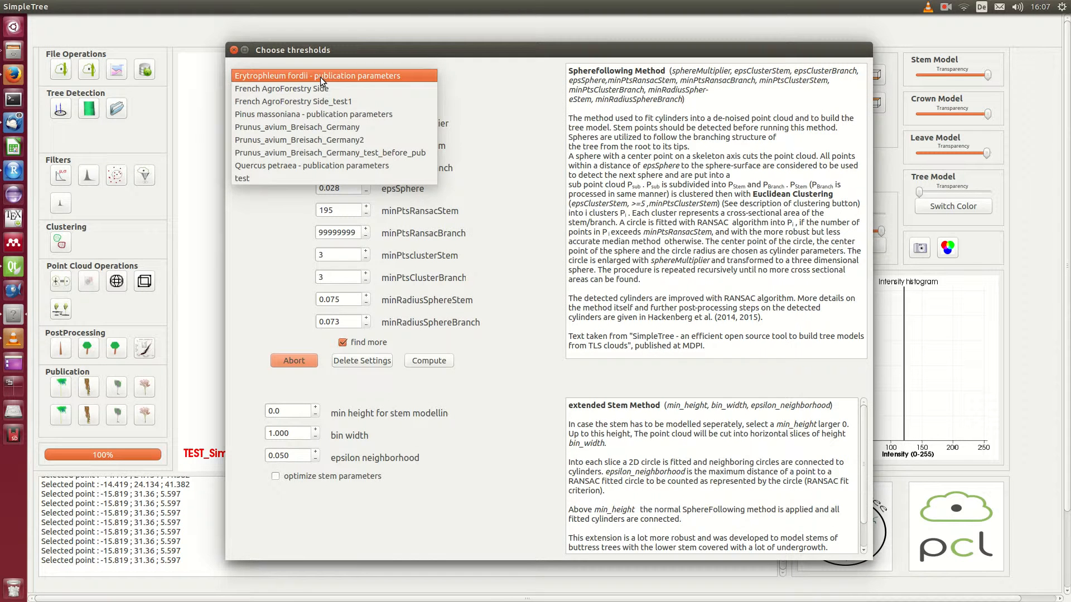
click(361, 140)
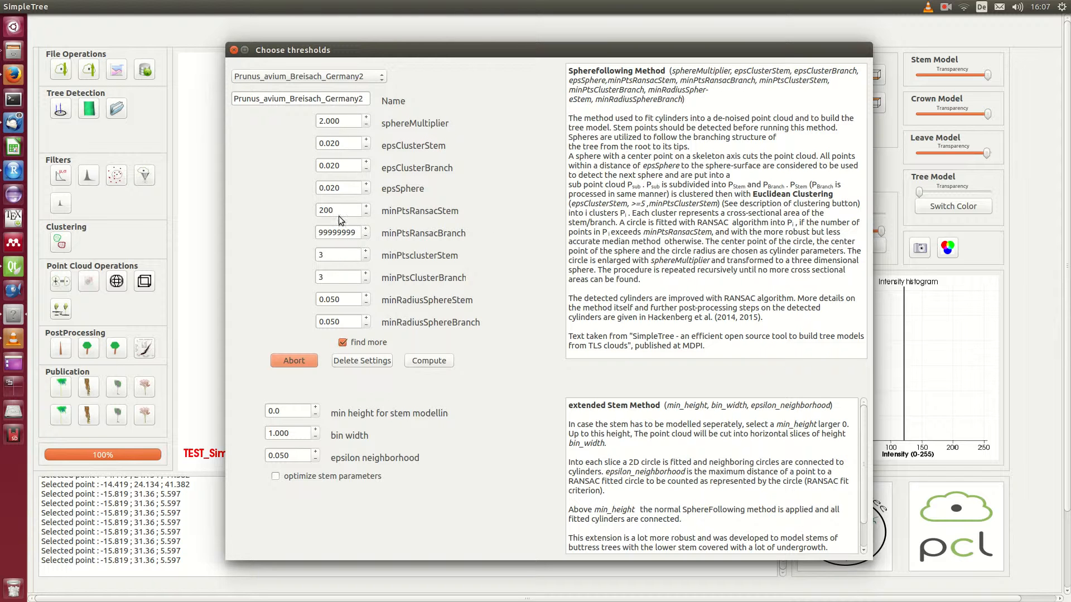
click(352, 343)
click(423, 363)
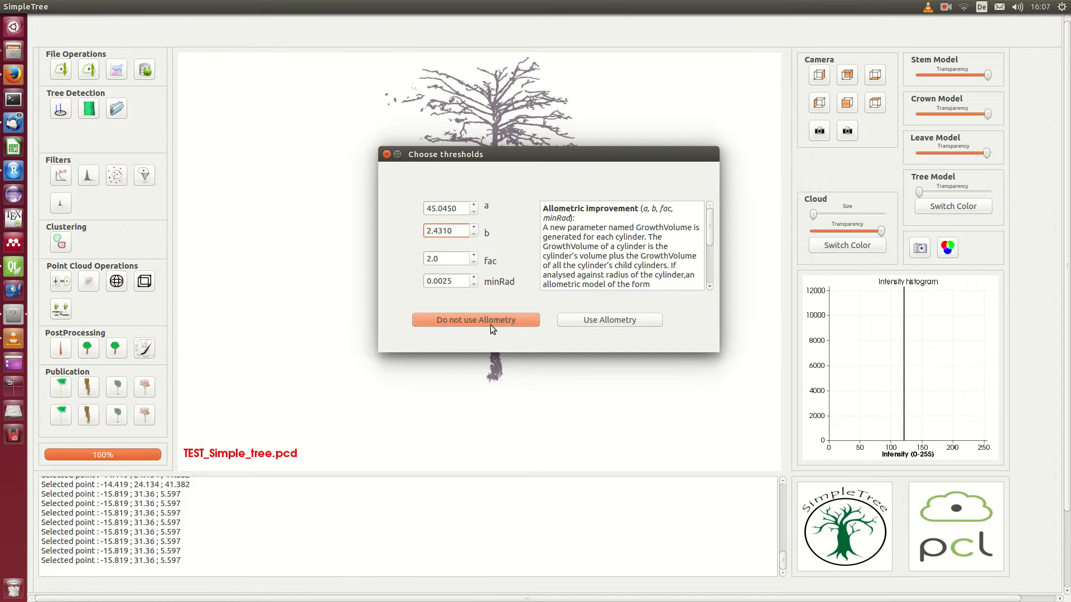
click(477, 319)
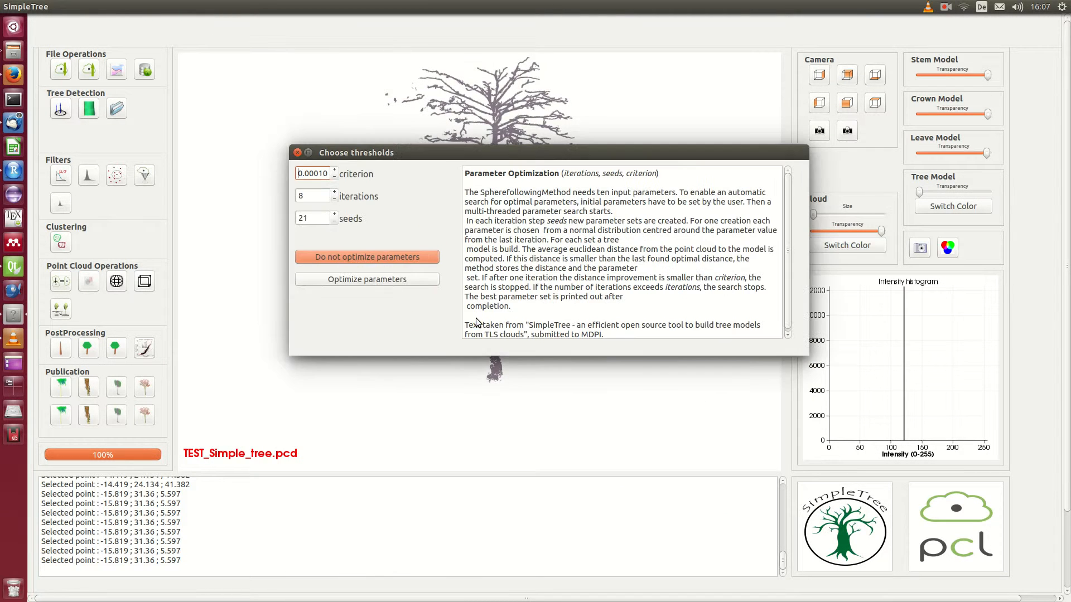
click(384, 260)
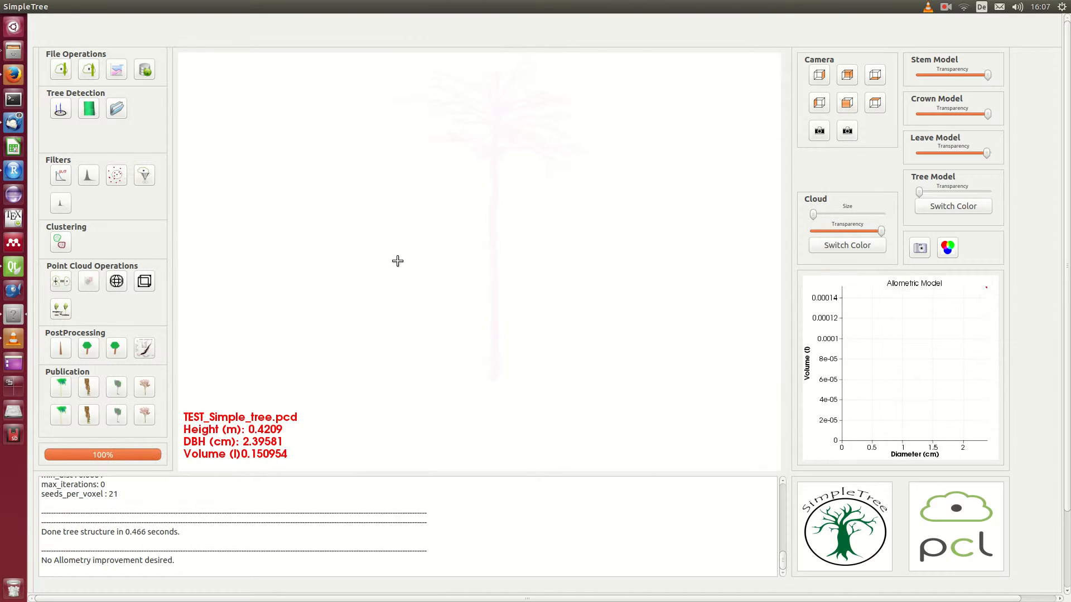
Compare the stem with the point cloud's transparency slider at its minimum and near its maximum from a preset camera view.
click(848, 103)
drag(881, 230, 769, 247)
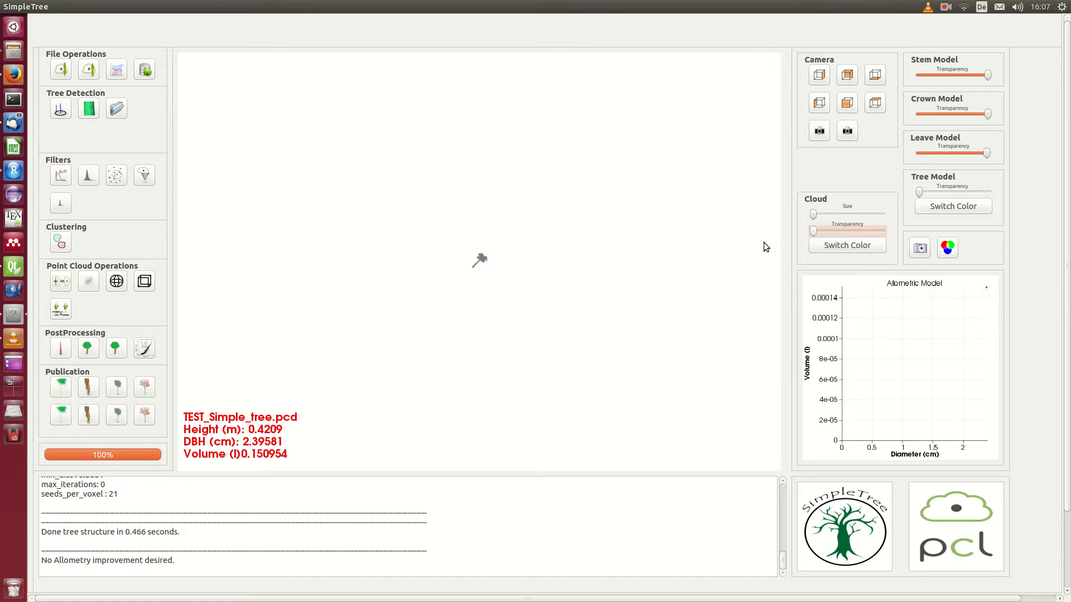
scroll(494, 263, up, 10)
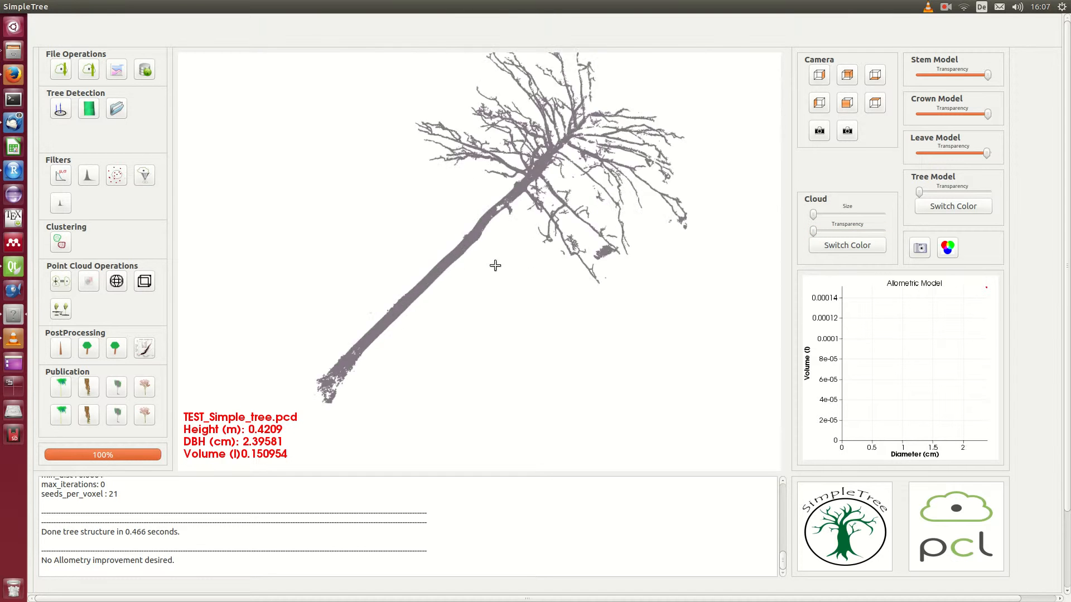
scroll(371, 334, up, 6)
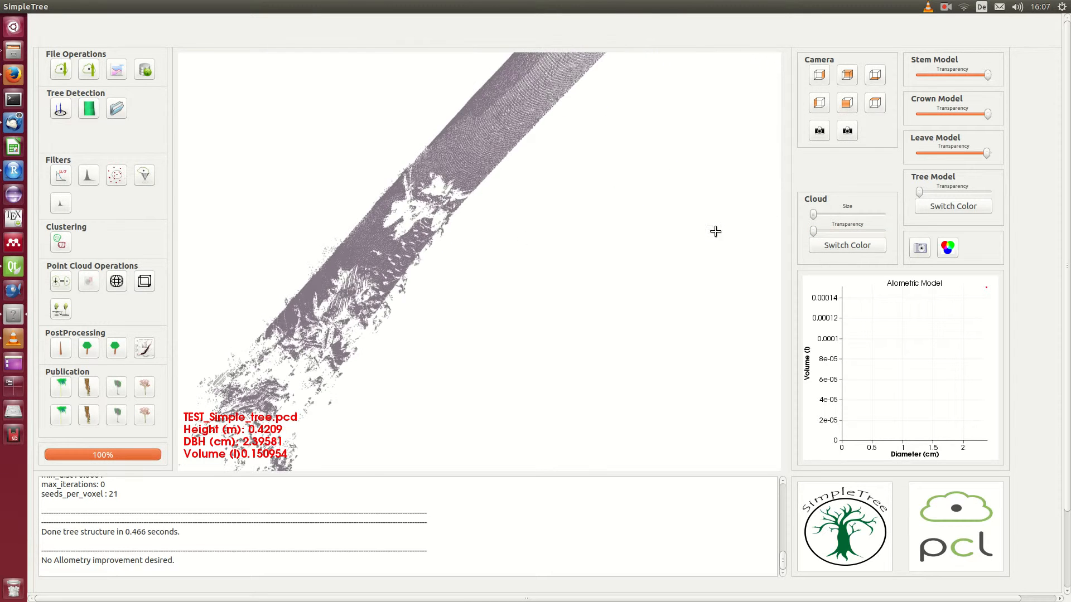
drag(815, 231, 761, 237)
drag(840, 255, 879, 250)
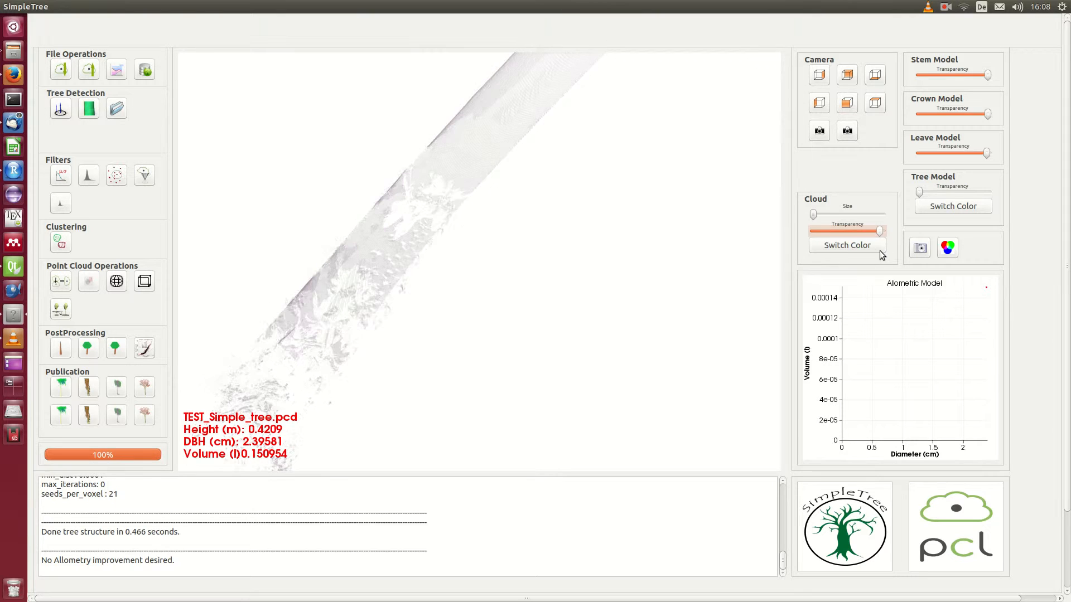
Examine the stem base through the faded point cloud to check how far the computed cylinder model reaches.
drag(284, 334, 409, 286)
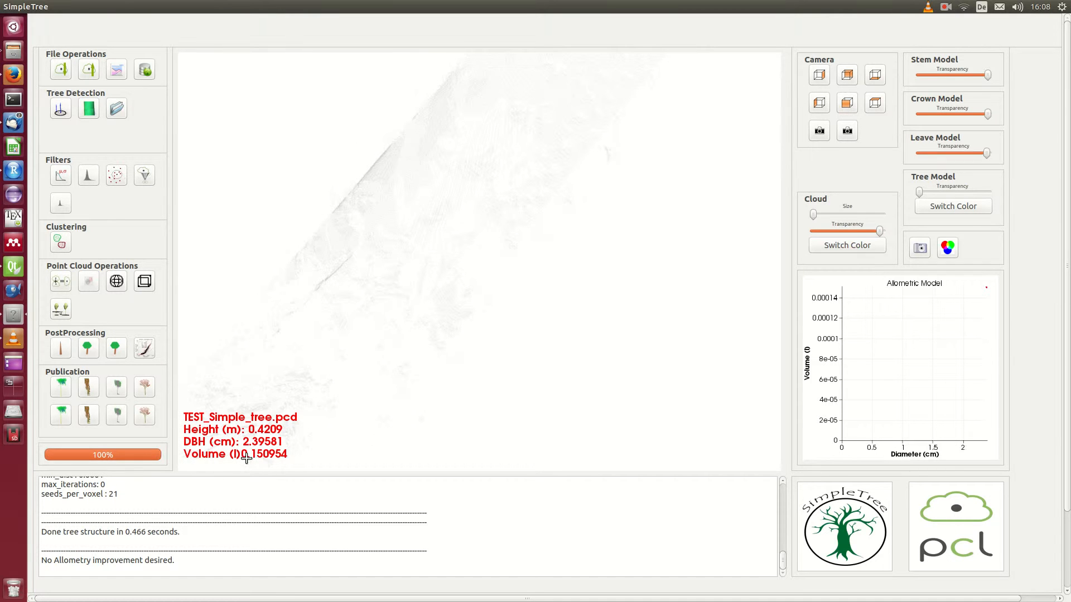
scroll(357, 411, down, 10)
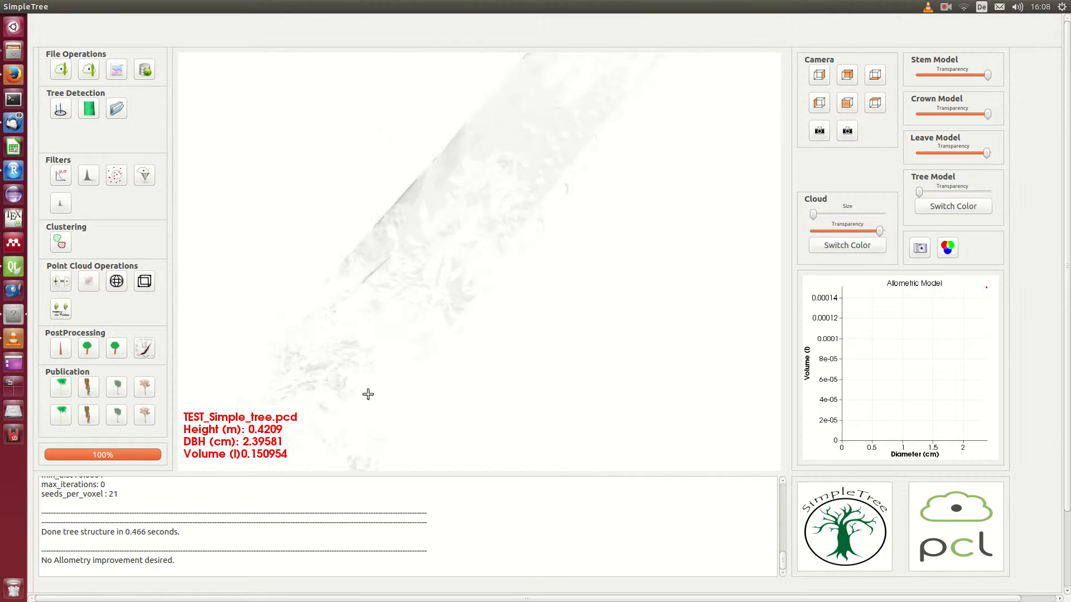
drag(578, 184, 480, 242)
scroll(480, 242, down, 1)
scroll(479, 242, up, 6)
scroll(479, 242, up, 2)
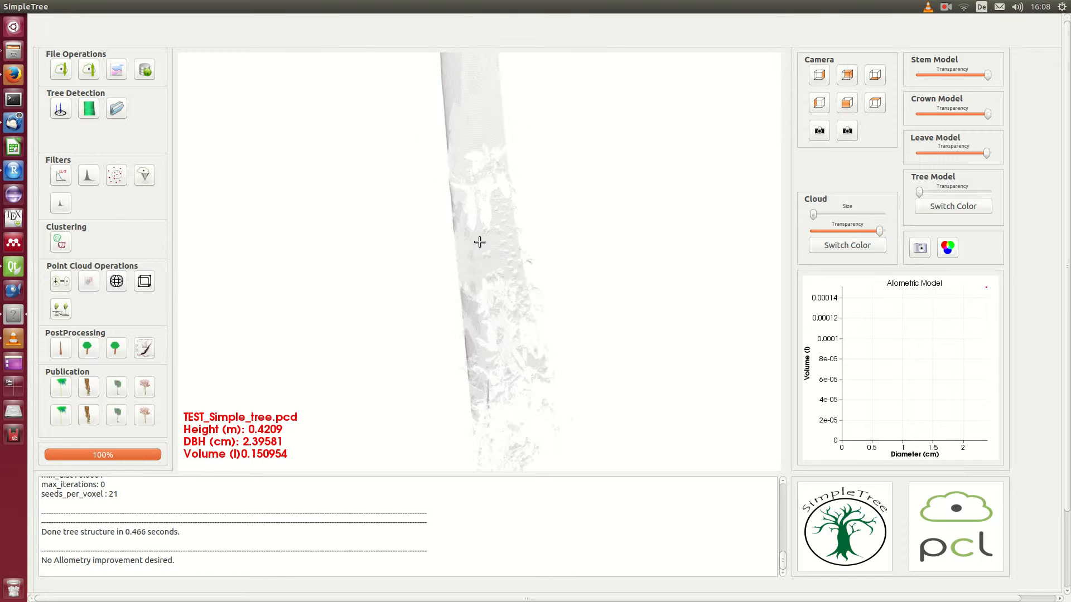
scroll(478, 385, down, 5)
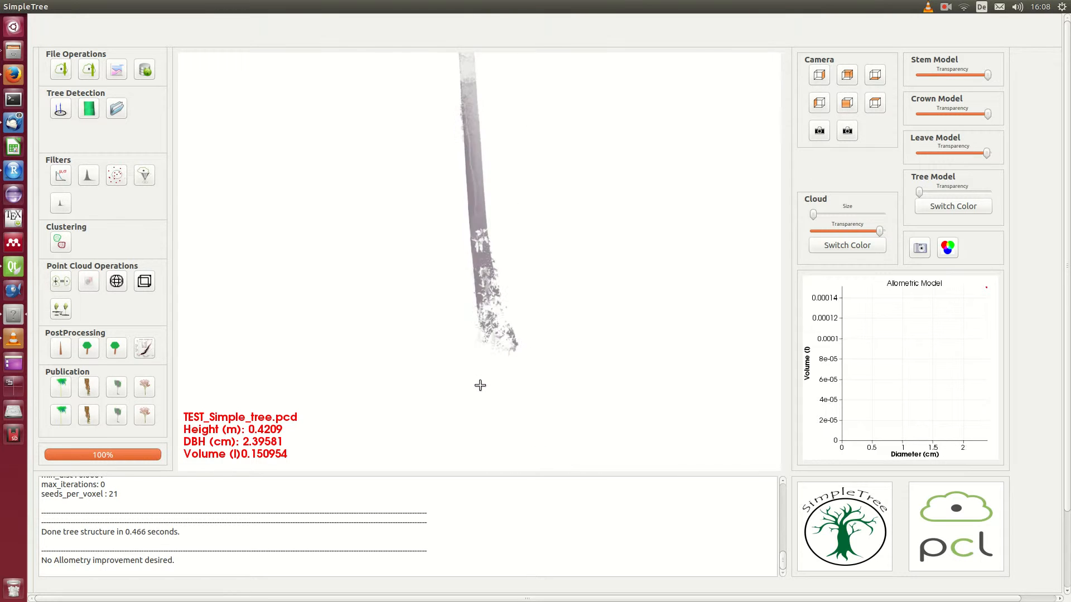
drag(438, 365, 368, 330)
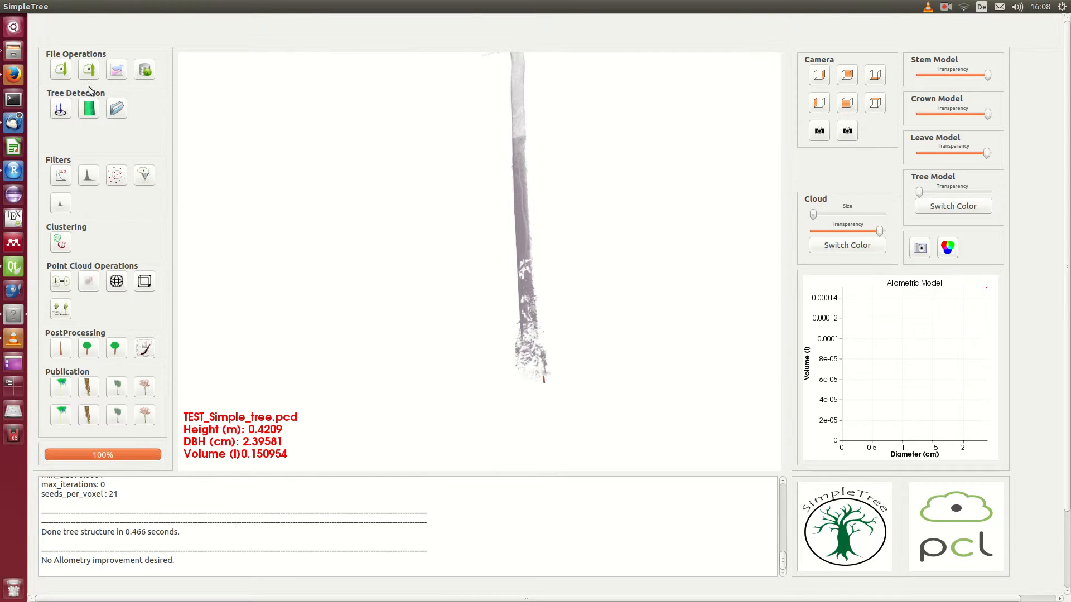
scroll(485, 208, down, 3)
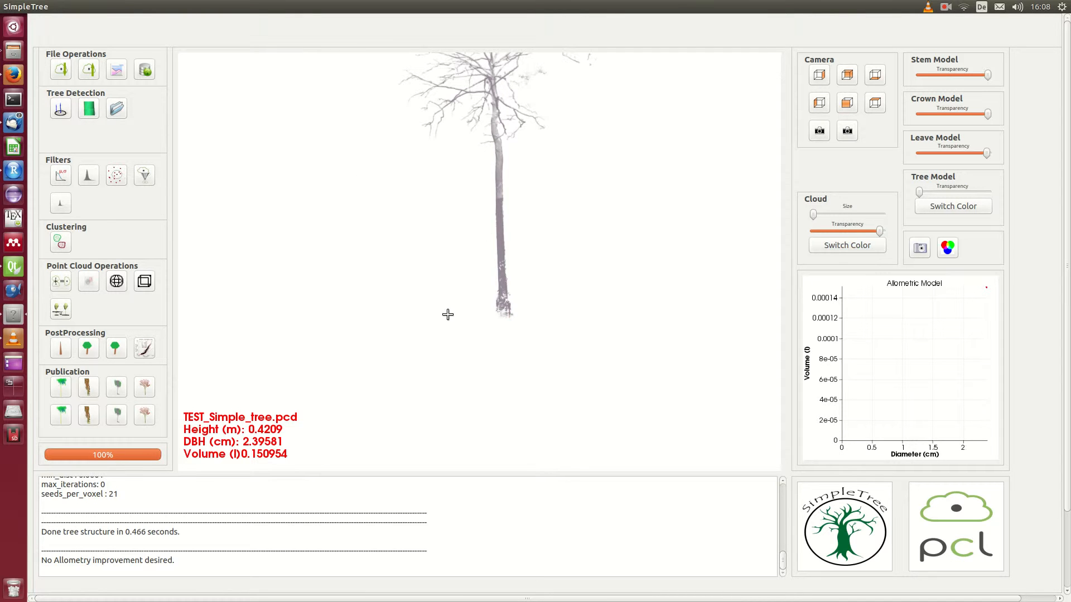
mouse_move(457, 163)
mouse_down()
mouse_move(461, 339)
mouse_move(466, 172)
mouse_up()
scroll(492, 206, up, 2)
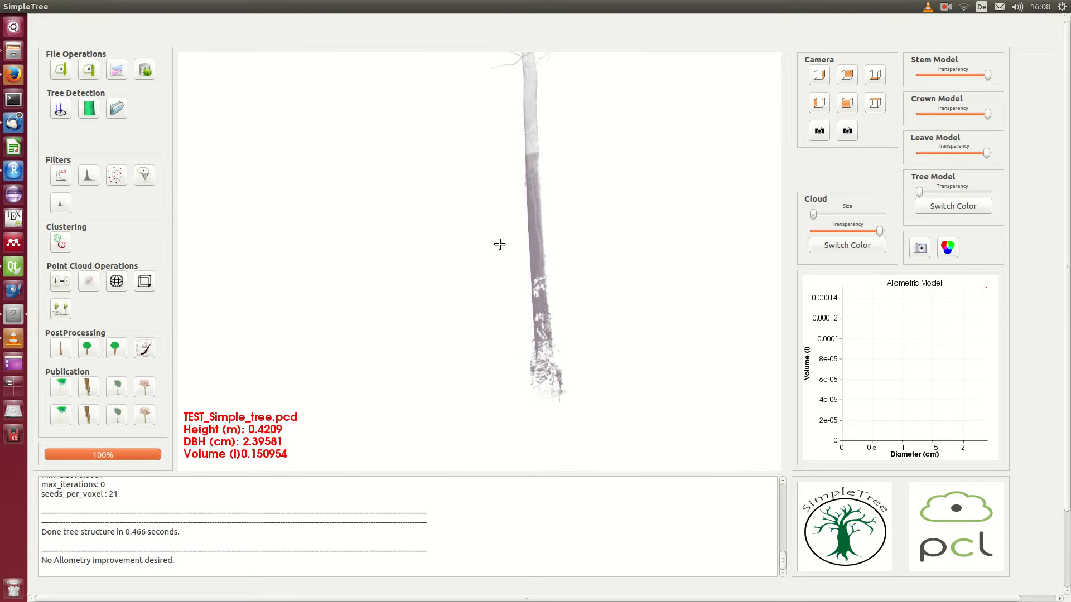
Begin another tree model setup from the saved test parameter set and rename it test2.
click(88, 109)
click(289, 80)
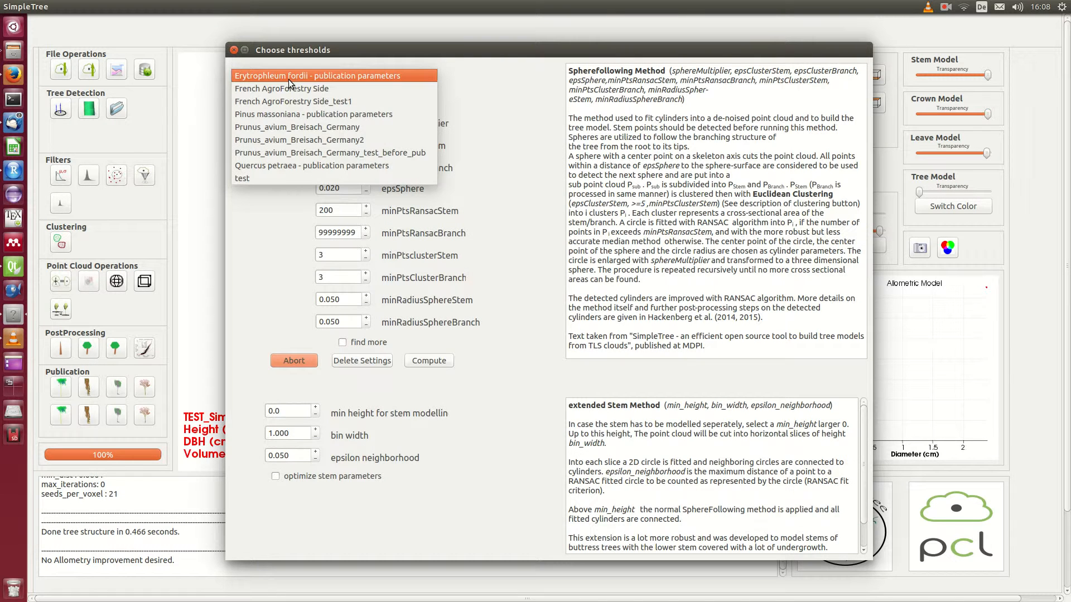
click(275, 178)
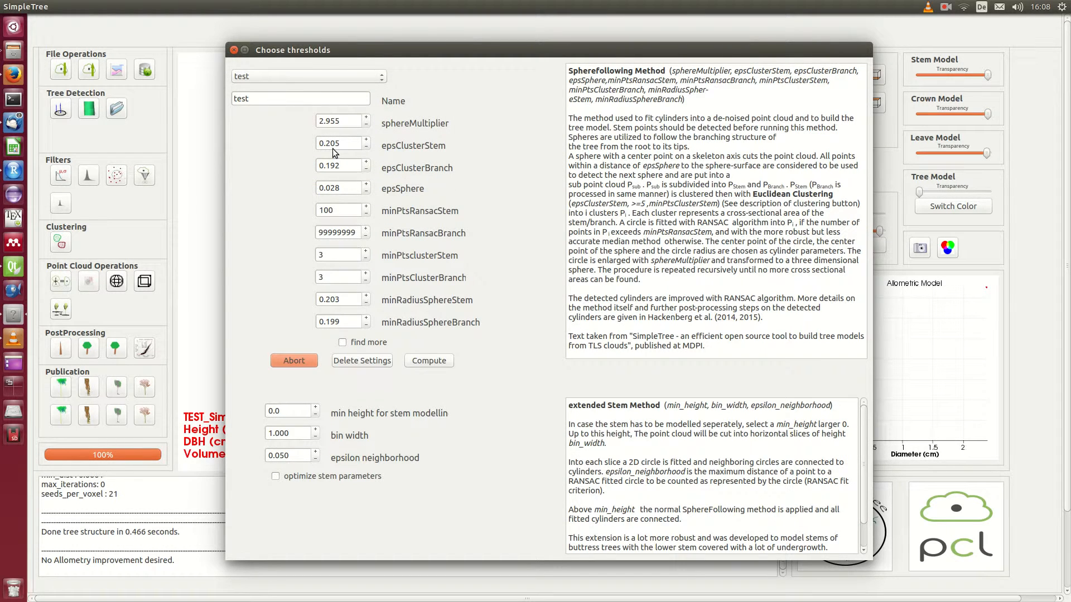
click(262, 99)
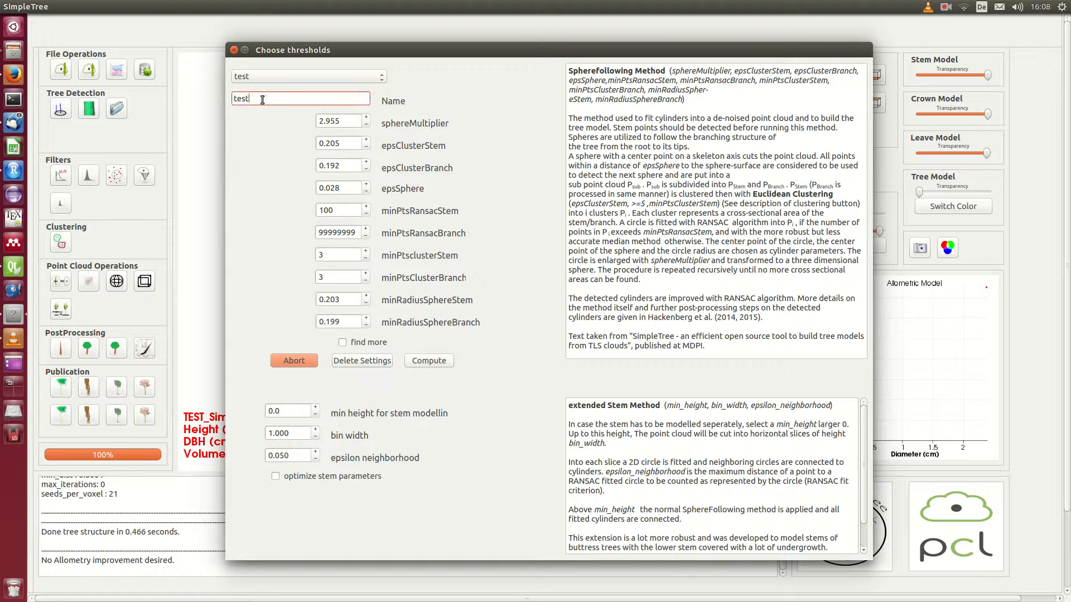
Set epsClusterStem and epsClusterBranch to 0.2, epsSphere to 0.03 and sphereMultiplier to 3.
click(339, 144)
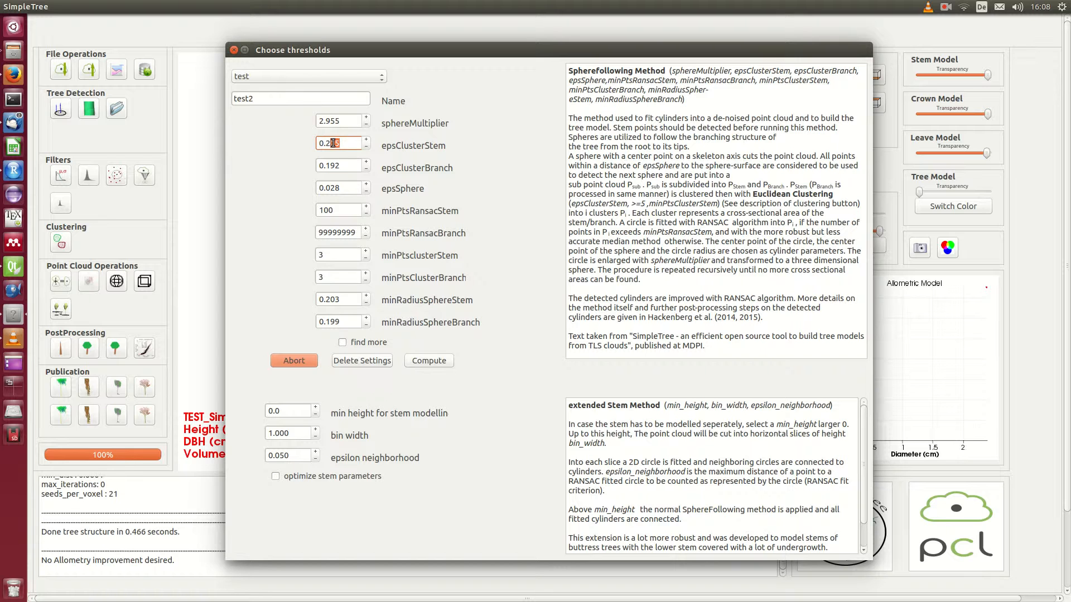
text(0)
drag(328, 165, 357, 166)
drag(373, 58, 769, 66)
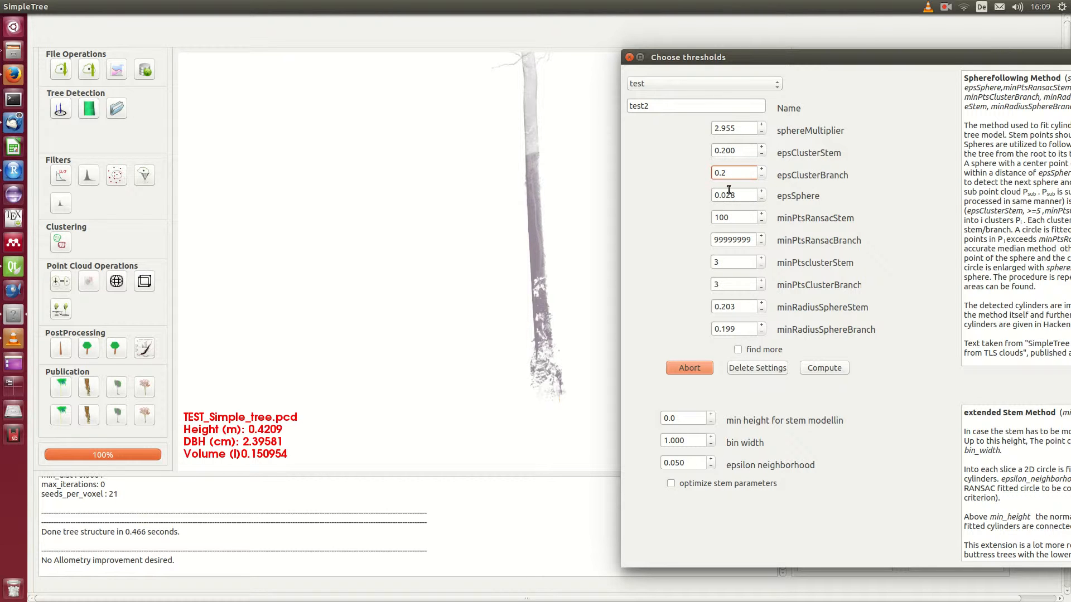
drag(727, 196, 748, 198)
click(740, 126)
key(ctrl+a)
text(3)
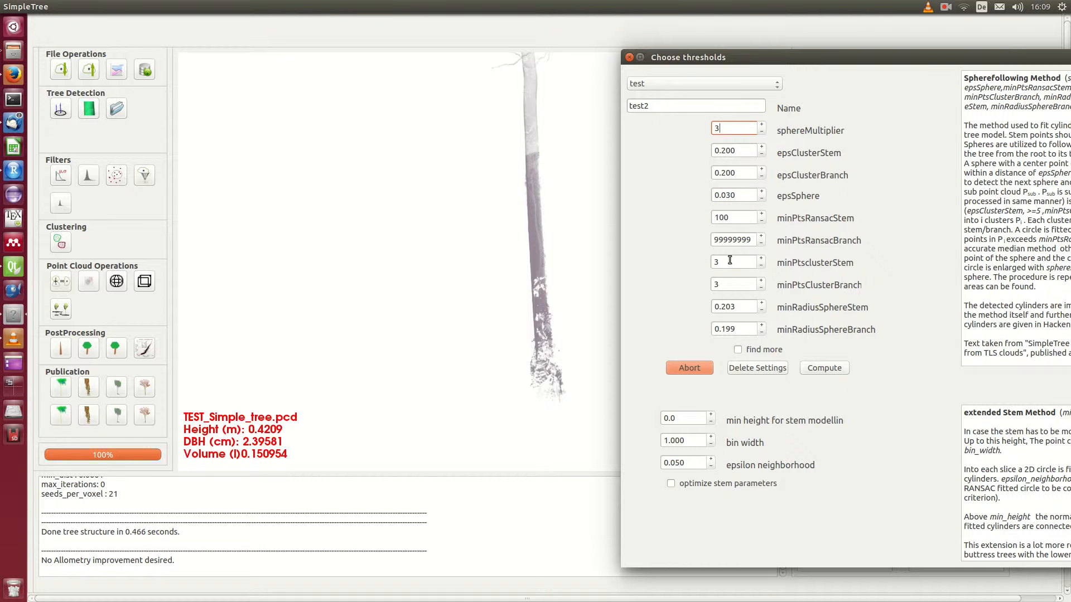
Set minRadiusSphereStem and minRadiusSphereBranch to 0.2 and compute the tree model without allometry or parameter optimization.
drag(724, 305, 778, 312)
drag(721, 330, 765, 332)
text(20)
click(824, 368)
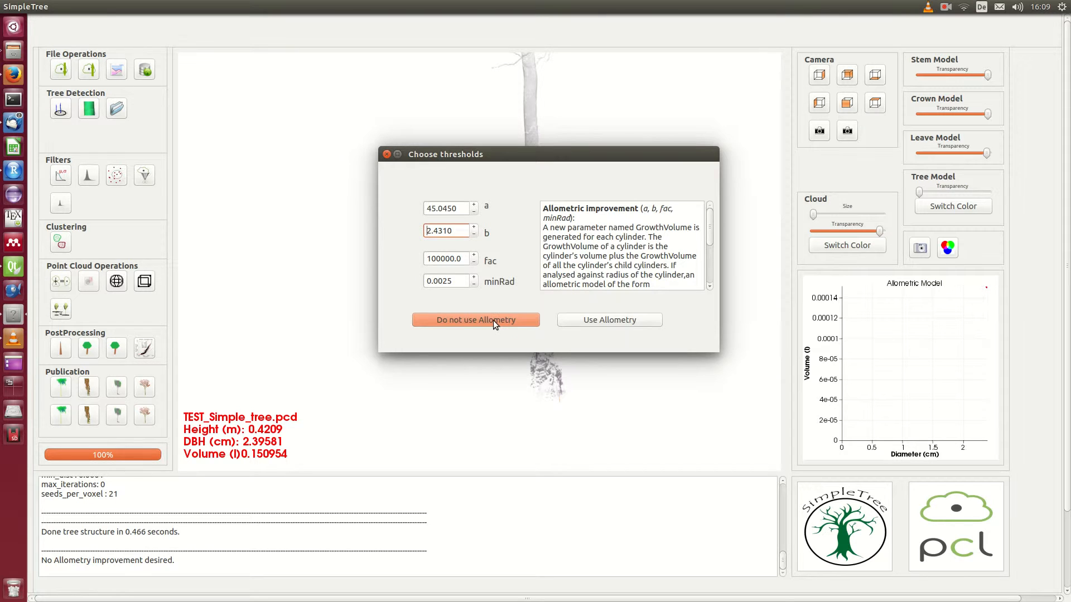
click(381, 255)
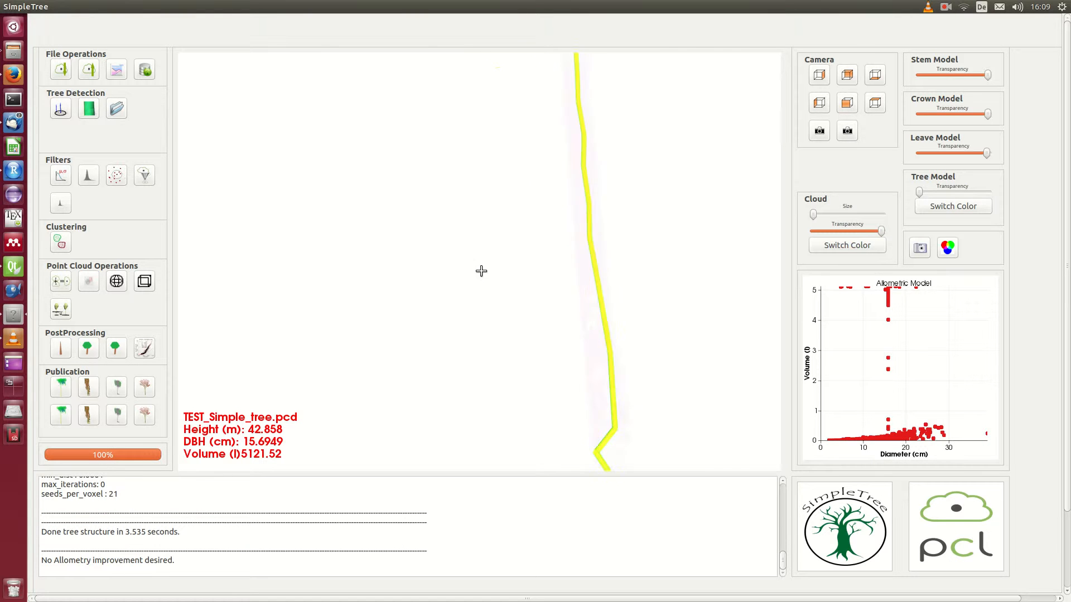
Lower the point cloud's transparency and compare the computed cylinders with the cloud along the upper stem and crown.
scroll(607, 275, up, 3)
scroll(607, 275, down, 3)
scroll(594, 339, down, 2)
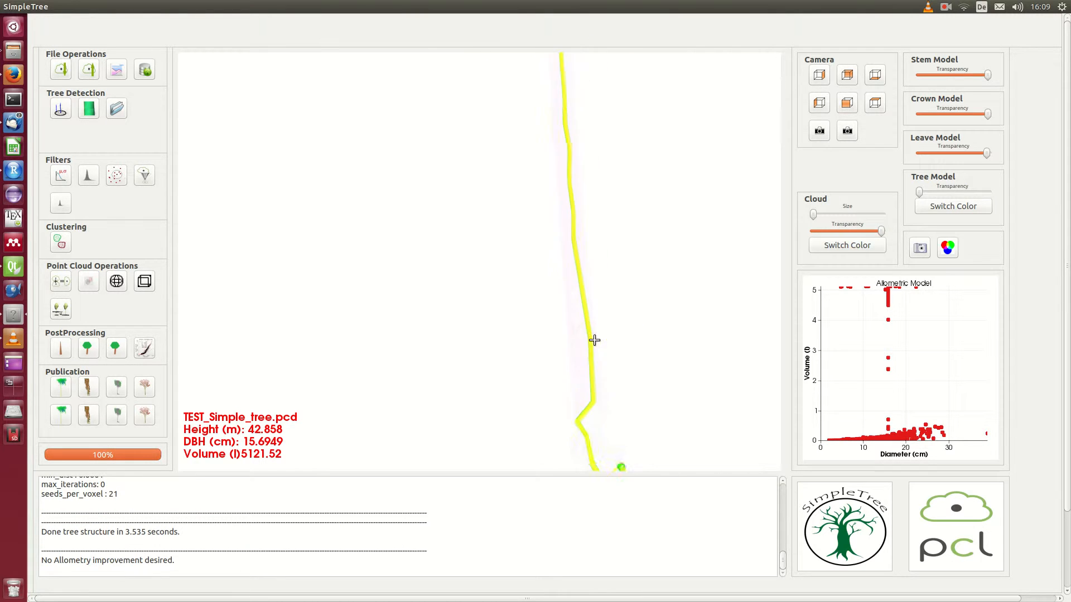
drag(594, 340, 543, 344)
drag(881, 230, 833, 232)
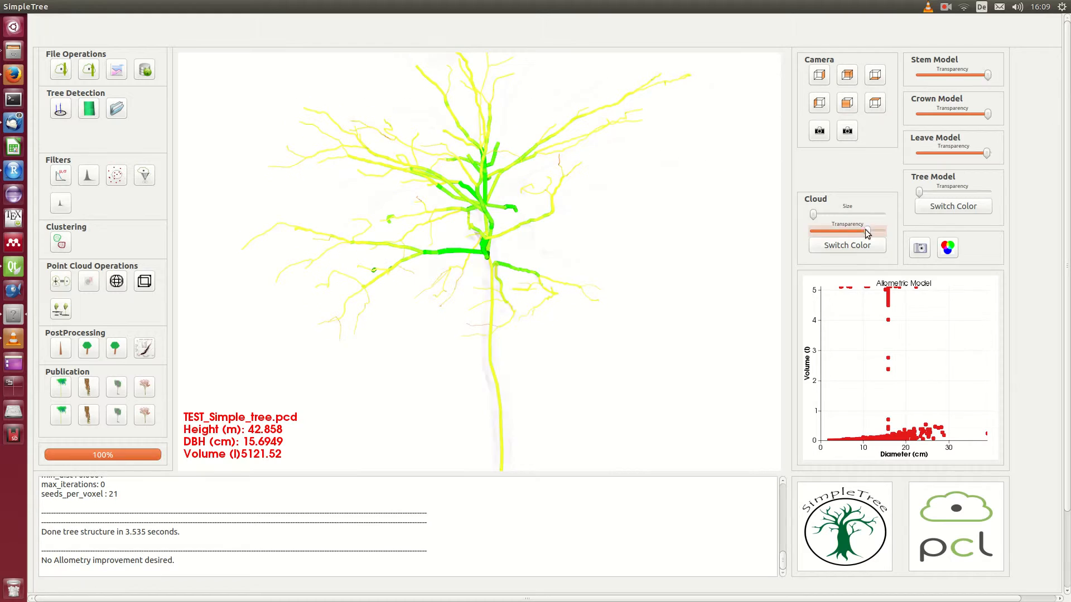
scroll(466, 345, up, 10)
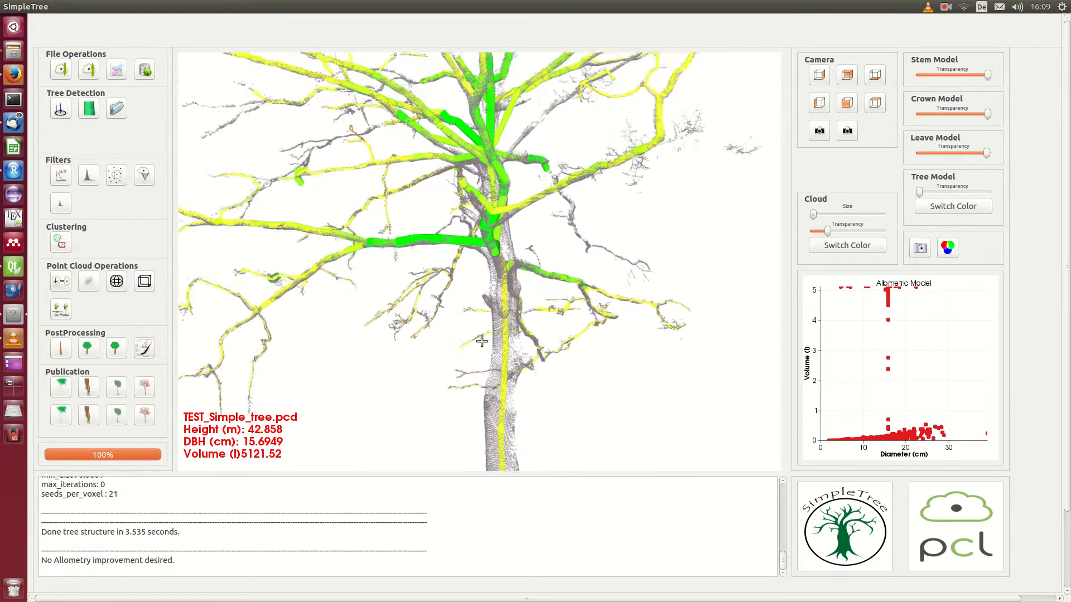
scroll(530, 330, up, 10)
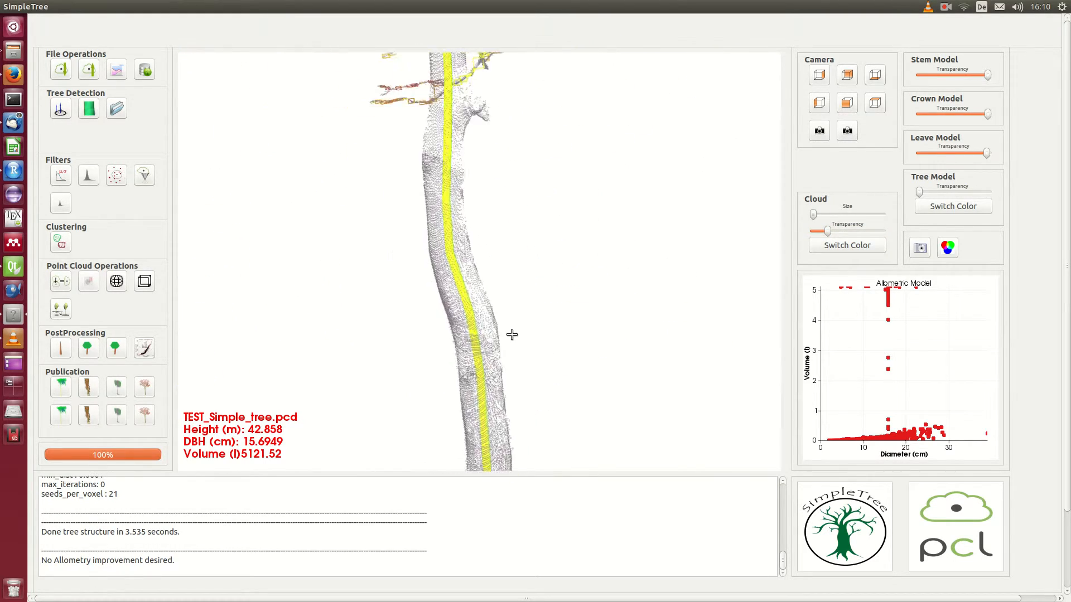
scroll(513, 261, down, 10)
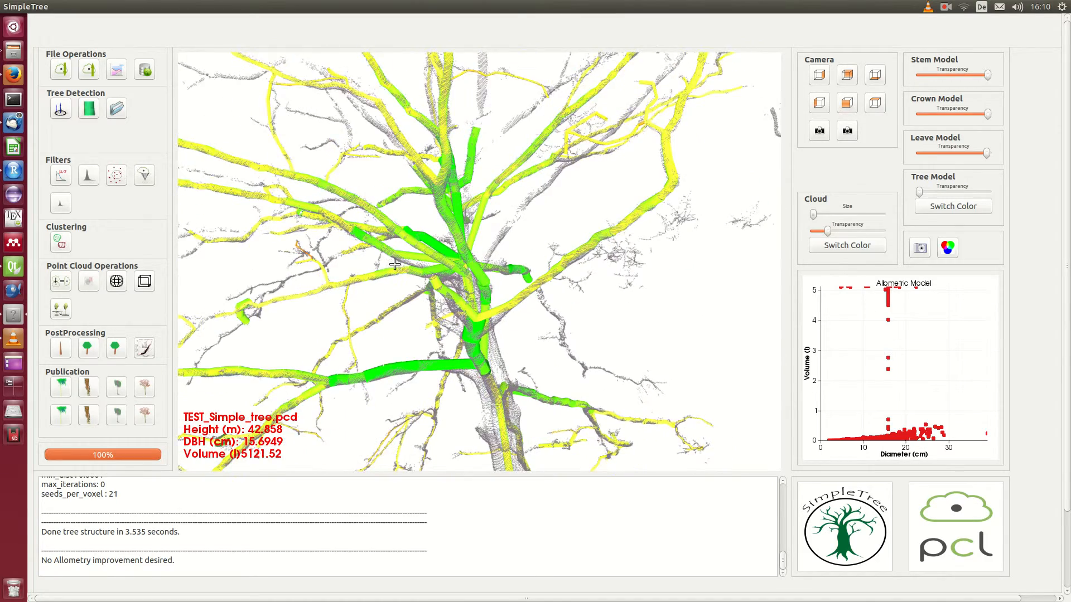
scroll(457, 334, down, 3)
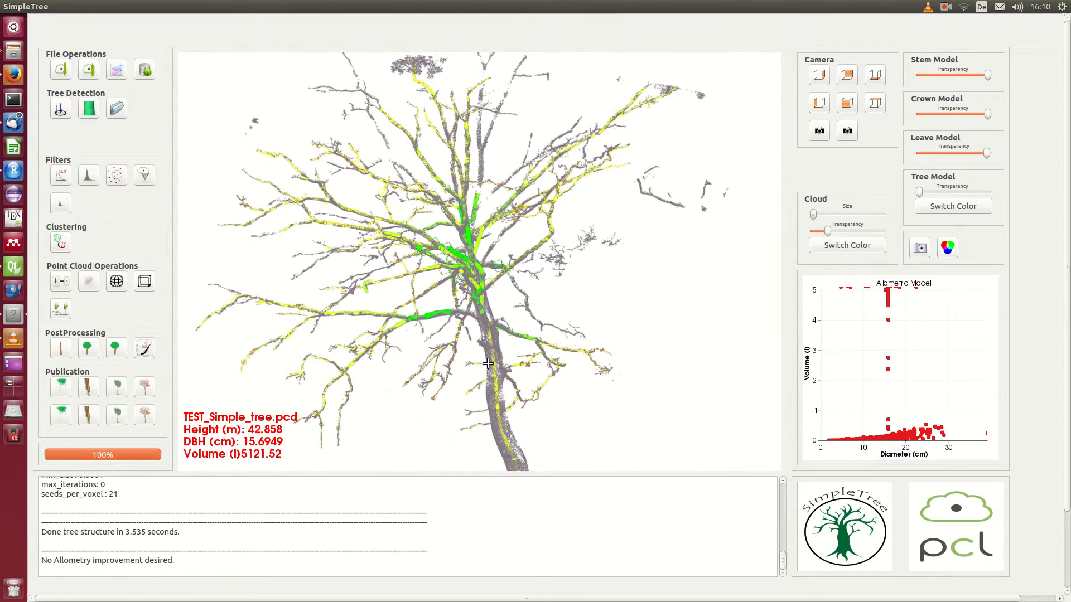
Follow the modelled stem down to its base to check the cylinder fit against the point cloud.
scroll(481, 353, up, 10)
scroll(398, 154, up, 8)
drag(376, 149, 461, 332)
scroll(495, 383, down, 2)
scroll(499, 388, up, 4)
scroll(479, 447, down, 2)
middle_drag(479, 447, 502, 536)
scroll(501, 525, down, 3)
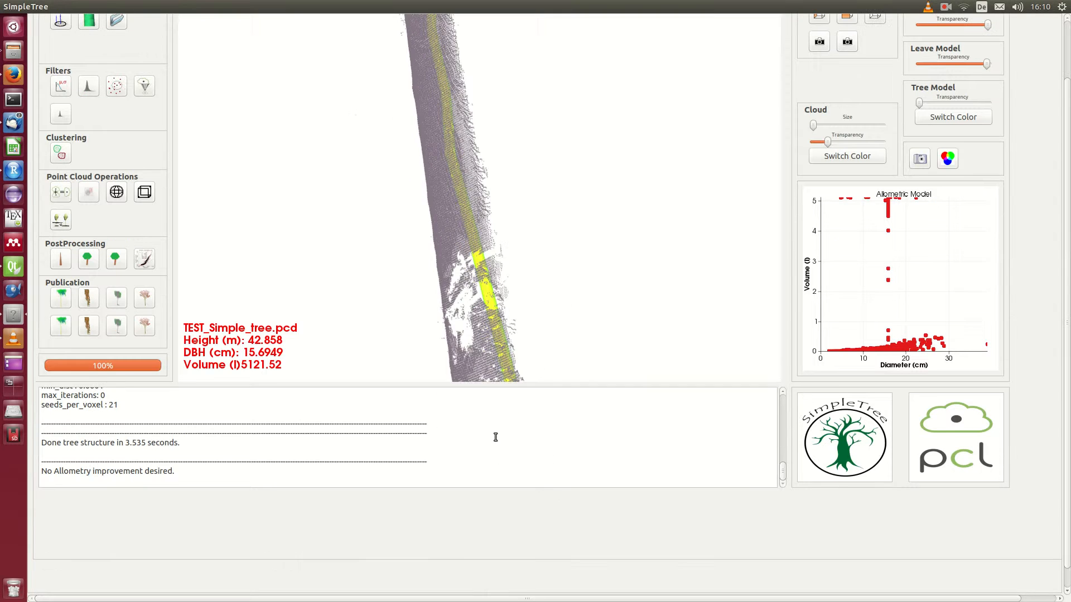
scroll(482, 288, down, 5)
scroll(503, 323, up, 1)
middle_drag(509, 334, 493, 221)
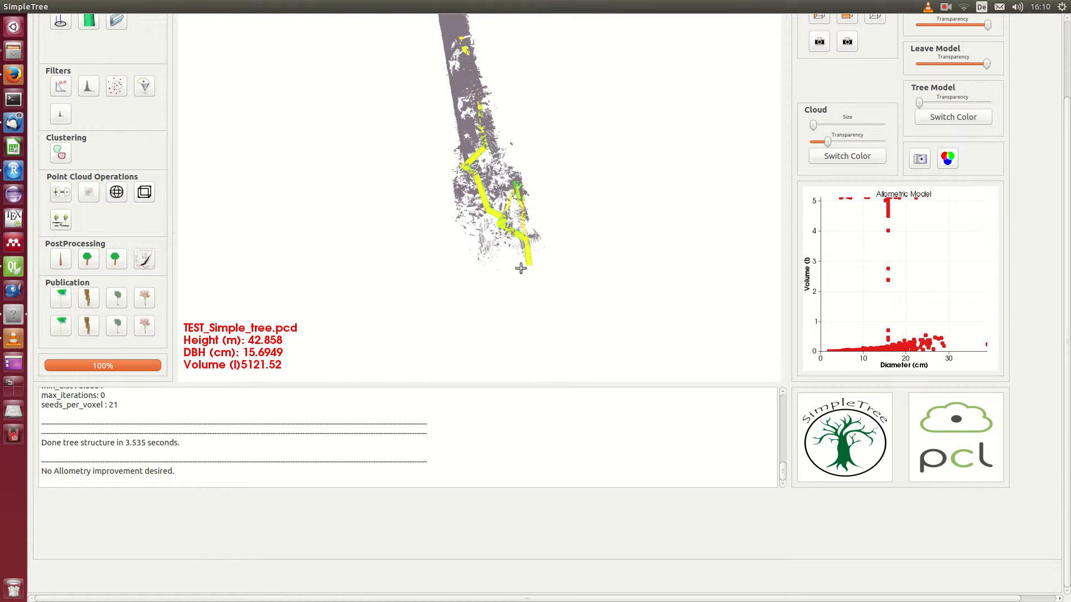
Examine the cylinders in the noisy stem base up close and compare them with the stem just above.
scroll(527, 254, up, 3)
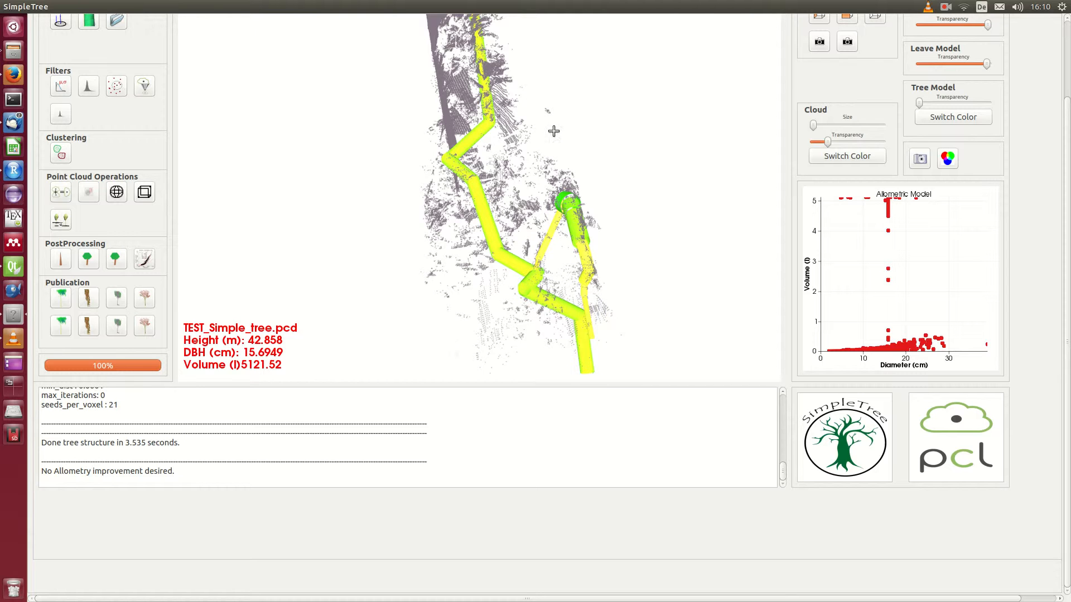
scroll(562, 233, down, 3)
scroll(563, 233, down, 1)
middle_drag(472, 134, 504, 354)
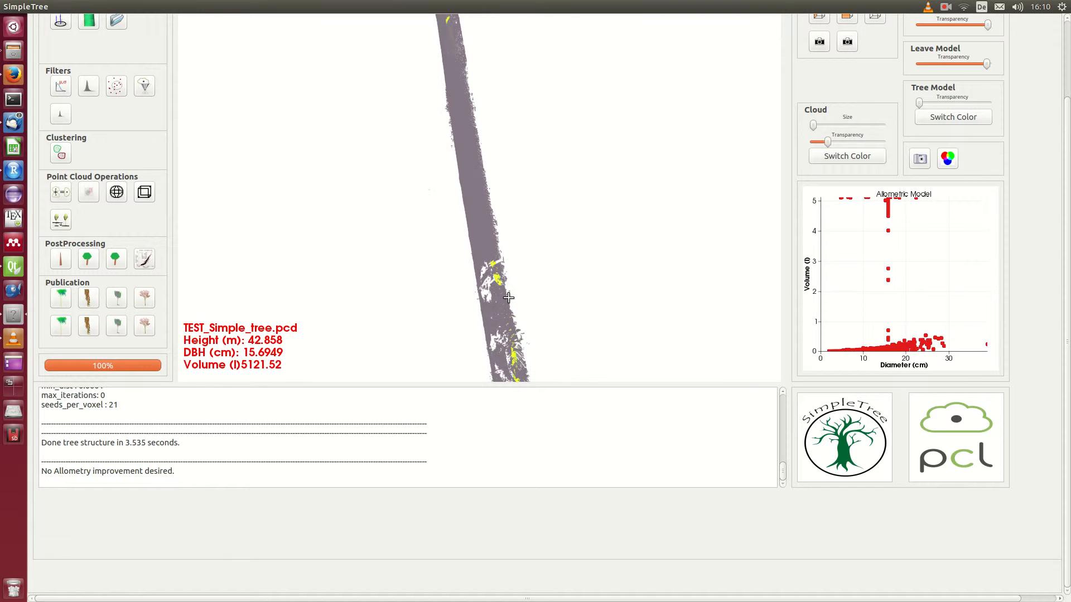
middle_drag(509, 297, 532, 183)
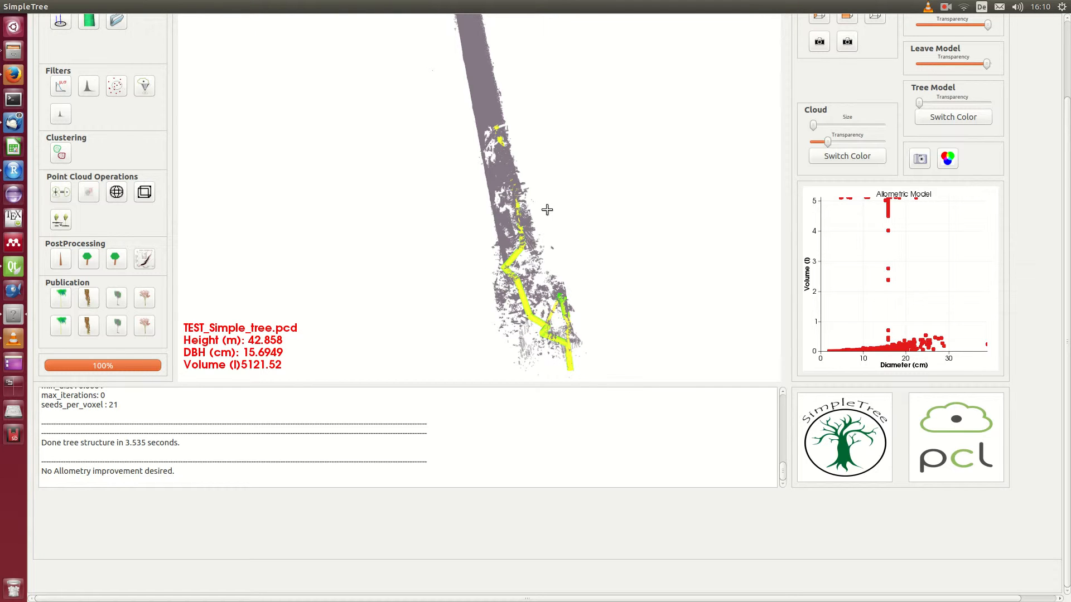
scroll(547, 210, down, 1)
scroll(547, 209, up, 6)
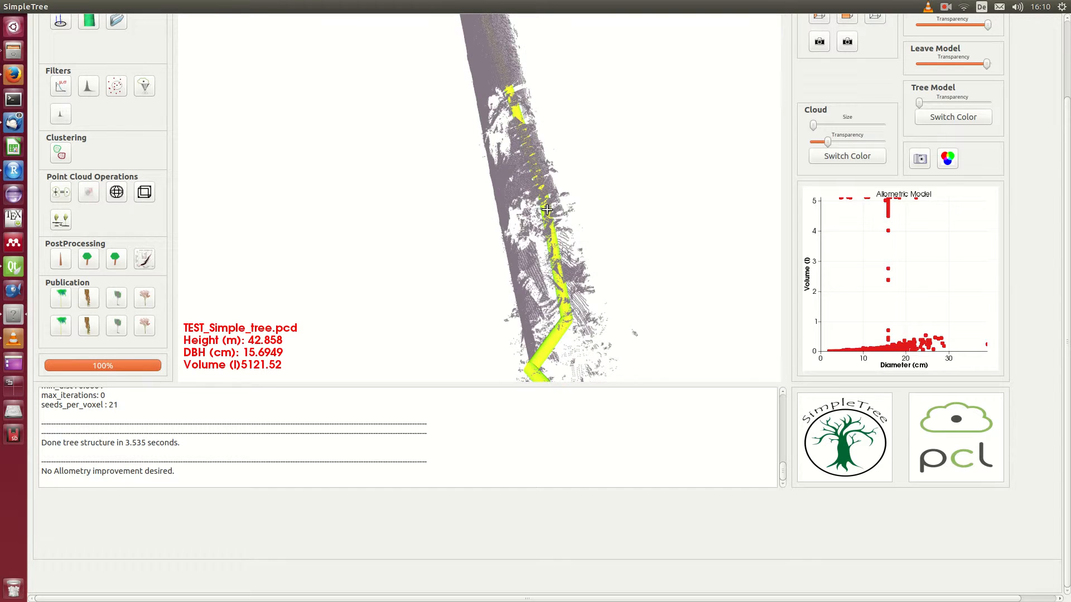
scroll(547, 210, down, 3)
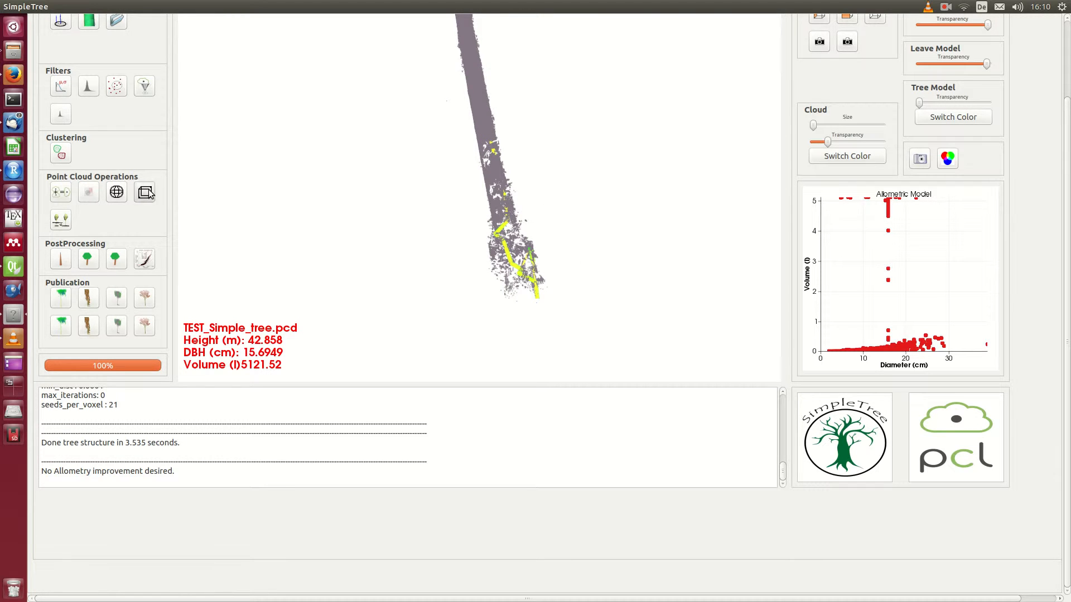
Place a crop box centred on a picked point in the stem base, with x and y lengths of 10.15.
click(146, 192)
drag(209, 22, 821, 111)
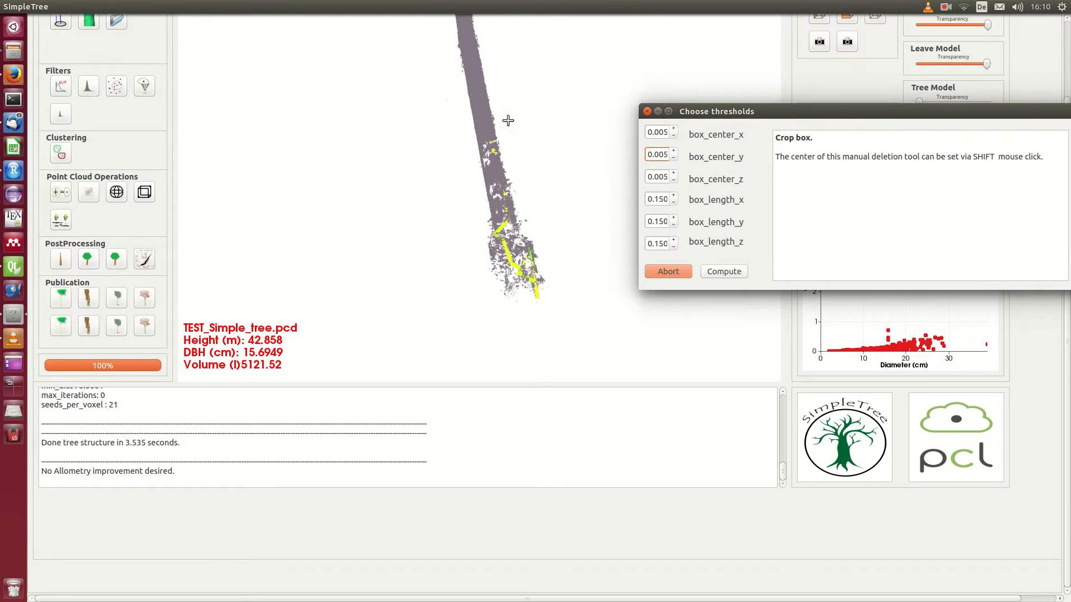
shift+click(503, 204)
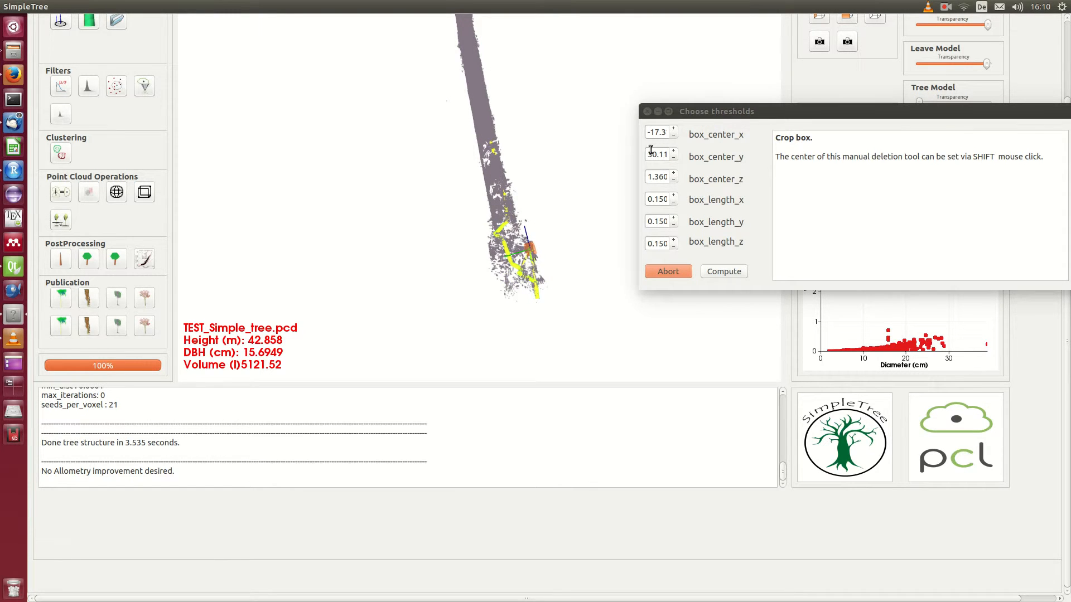
click(650, 200)
text(1)
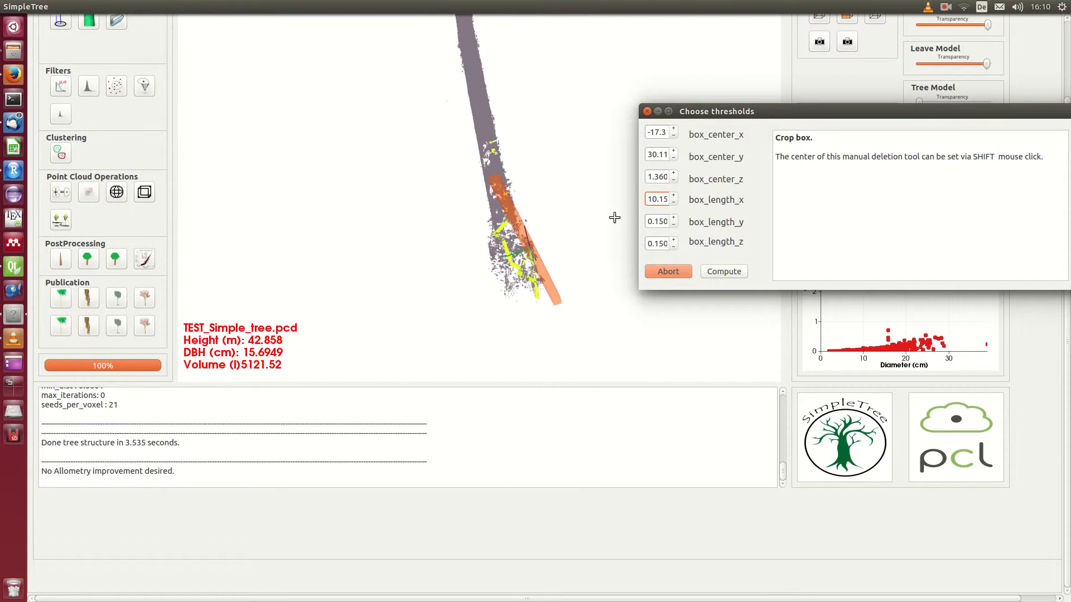
click(650, 221)
text(1)
drag(491, 235, 464, 301)
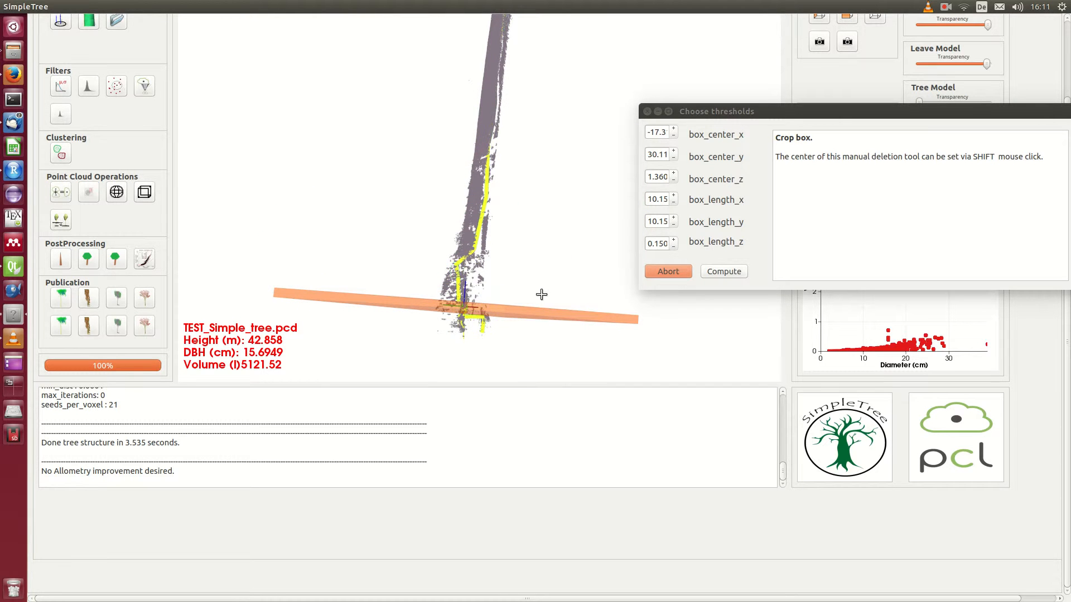
Set the crop box's z length to 15.15 and delete the noisy stem base points inside it.
click(650, 244)
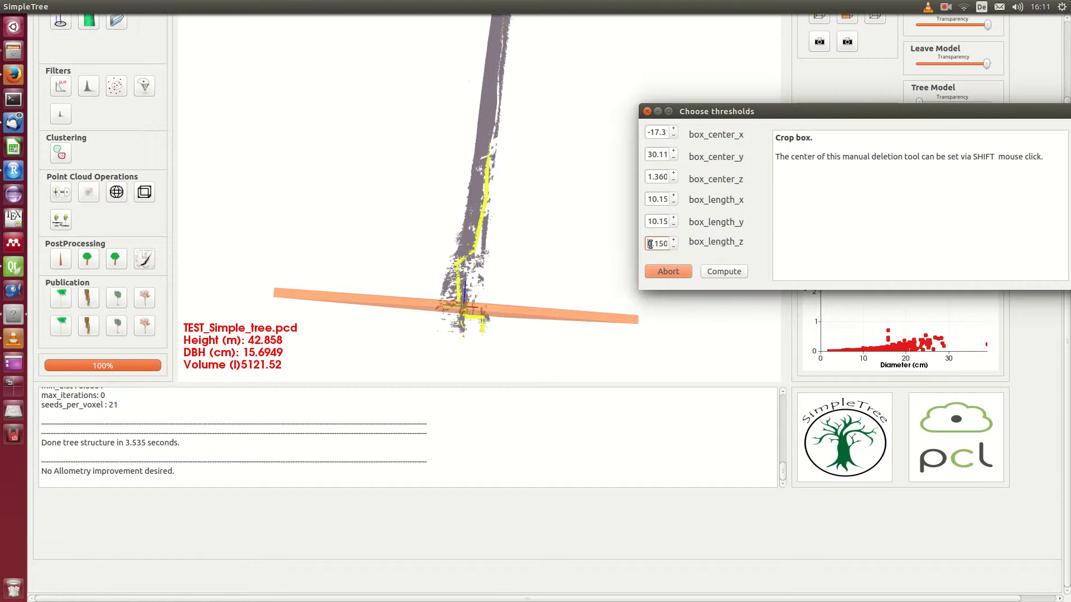
text(1)
drag(438, 240, 497, 270)
click(656, 243)
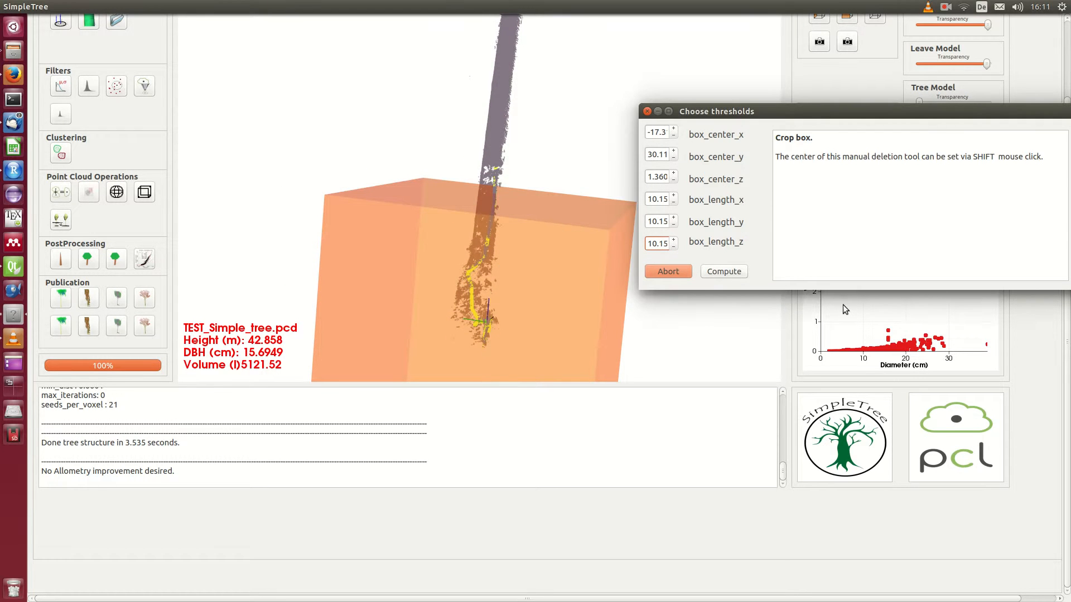
key(BackSpace)
text(5)
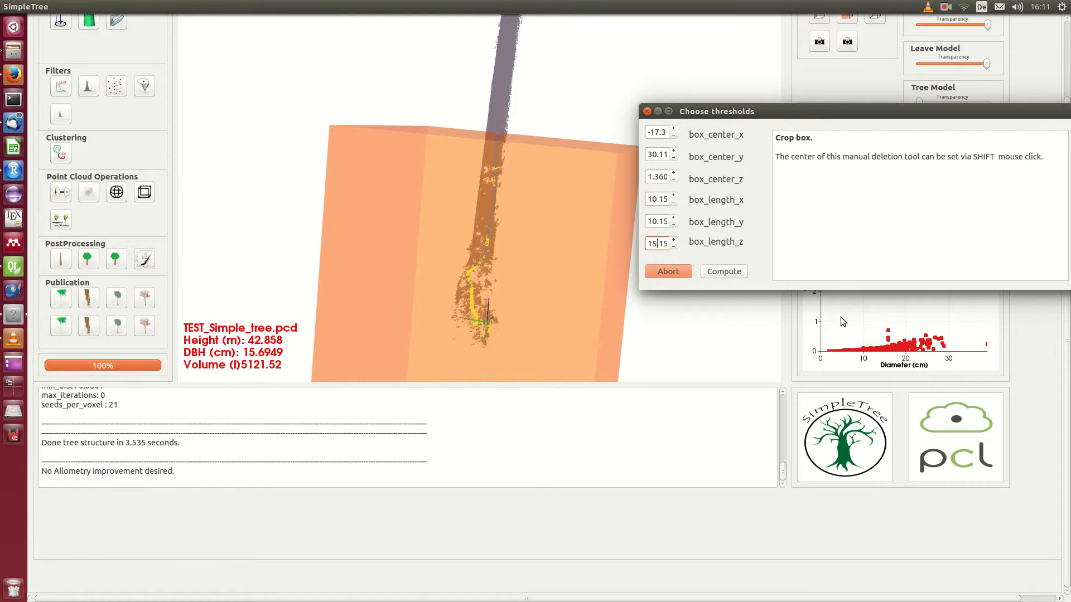
click(733, 271)
drag(524, 160, 463, 232)
drag(246, 113, 364, 387)
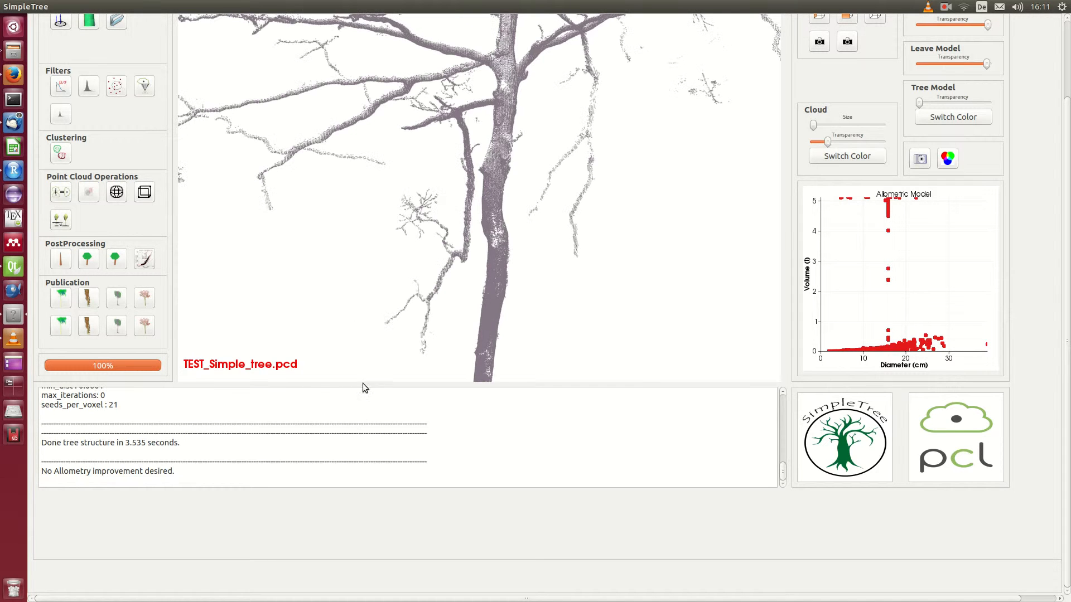
Recompute the cropped tree's model with the test2 parameters, using neither allometry nor parameter optimization.
click(91, 24)
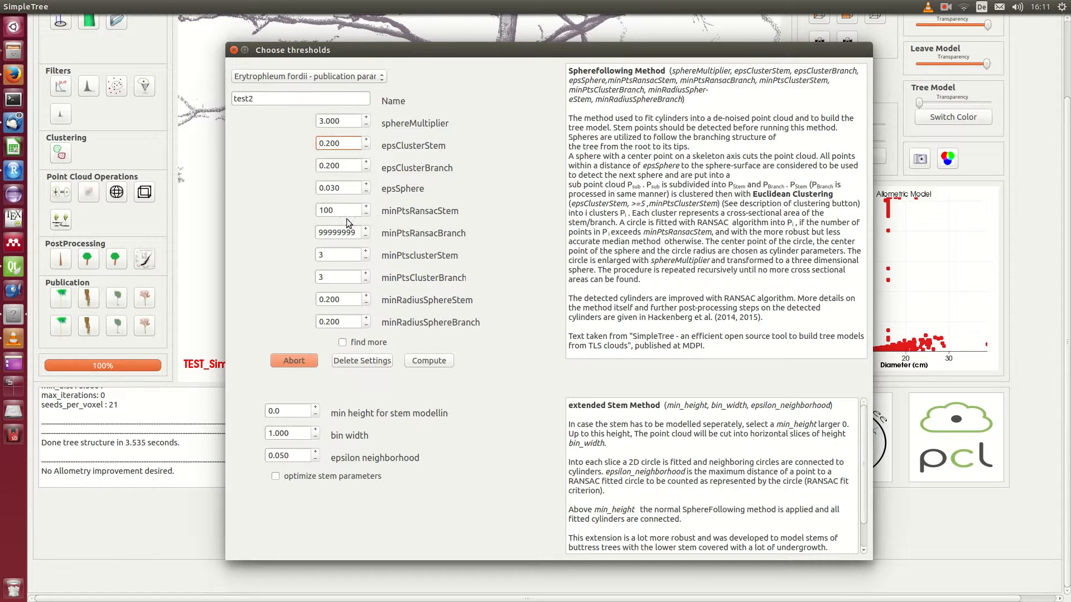
click(438, 360)
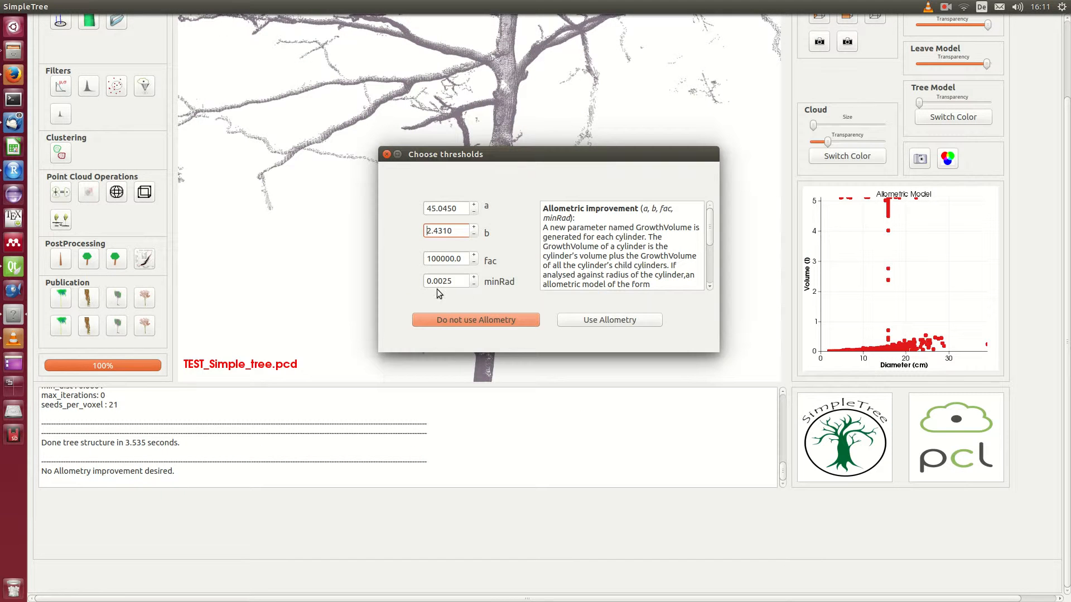
click(480, 320)
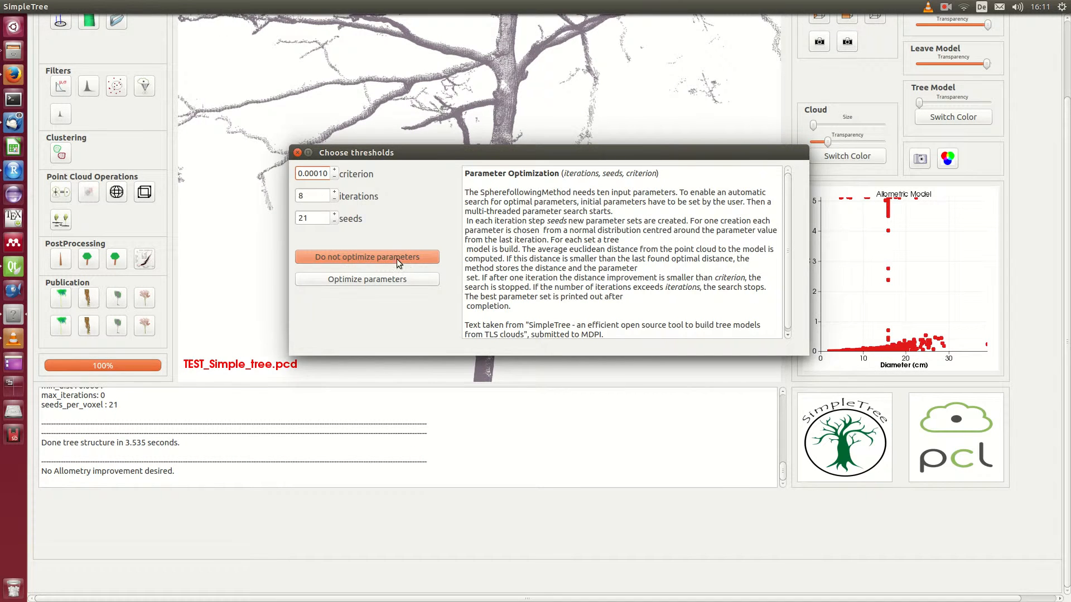
click(397, 258)
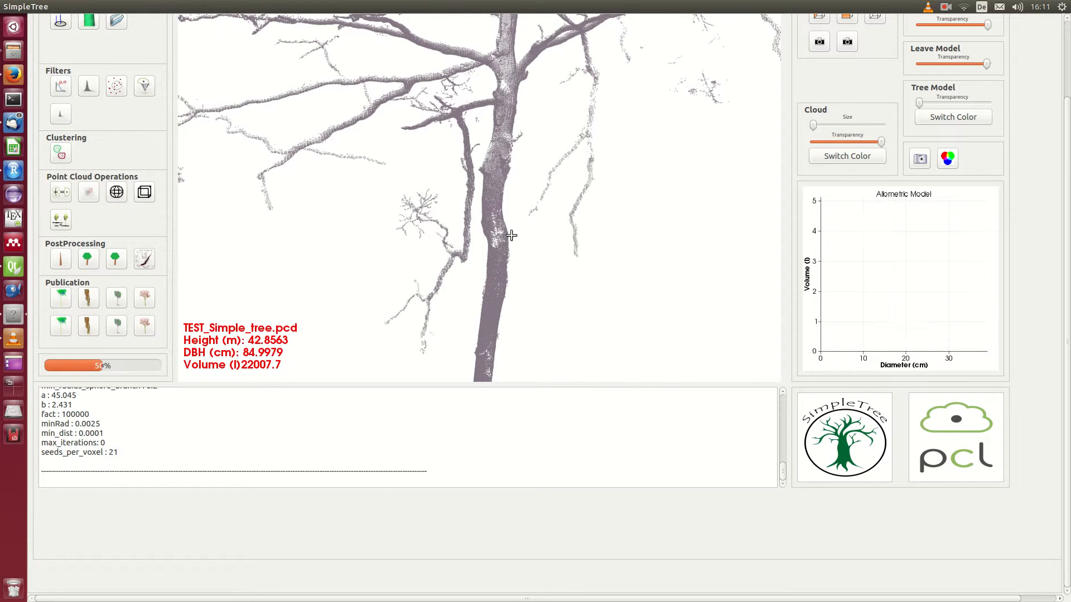
Inspect the recomputed lower stem cylinders up close with the point cloud's transparency at its minimum.
middle_drag(476, 269, 450, 7)
drag(455, 130, 467, 131)
scroll(468, 130, up, 5)
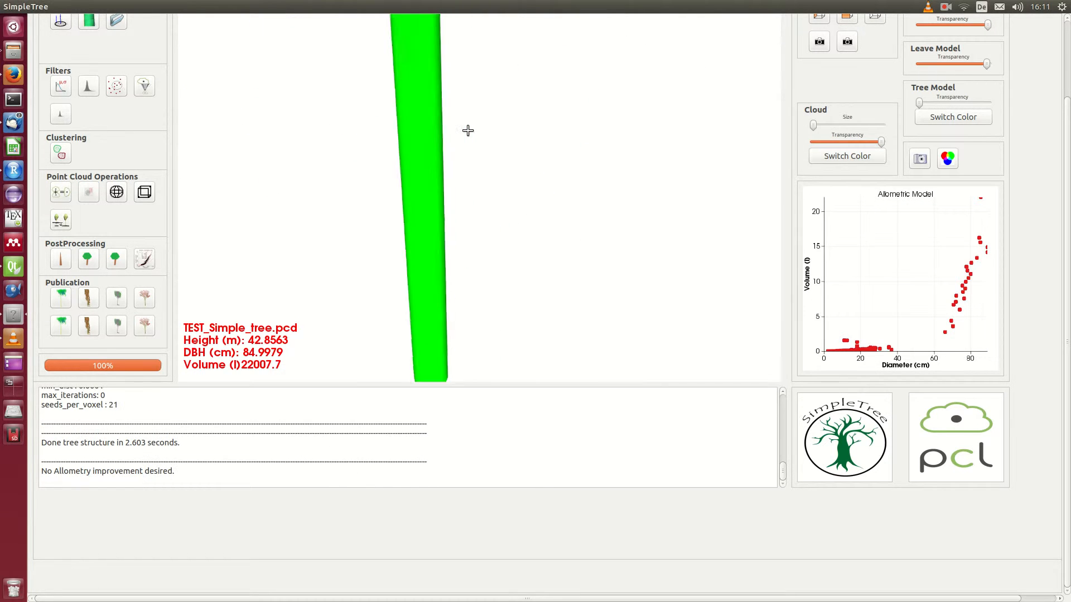
drag(882, 142, 782, 145)
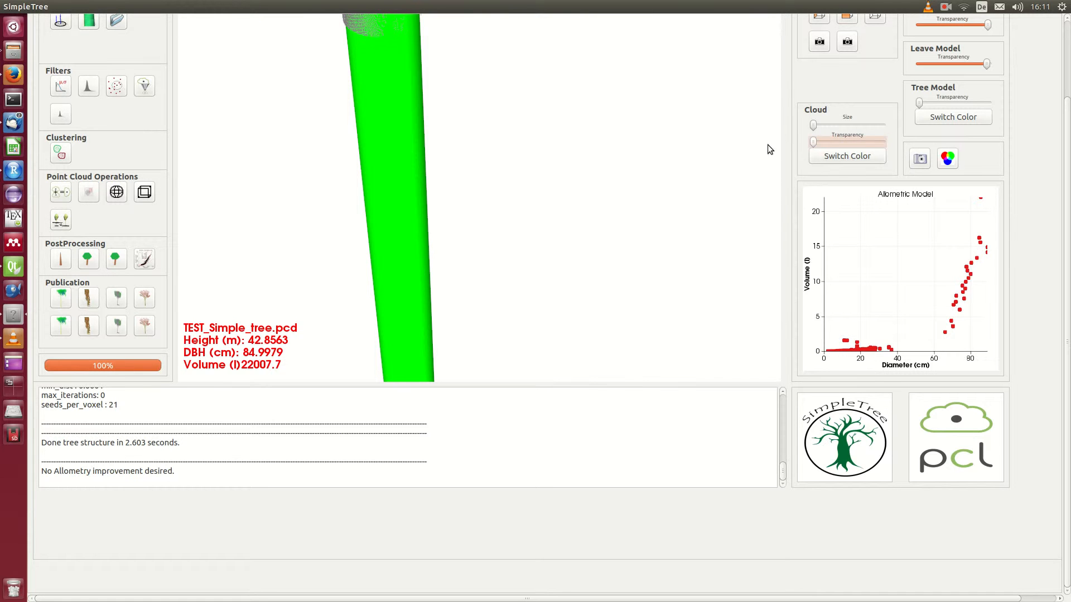
Pick a point at the lower edge of the cropped stem's point cloud to read its coordinates.
scroll(449, 289, down, 6)
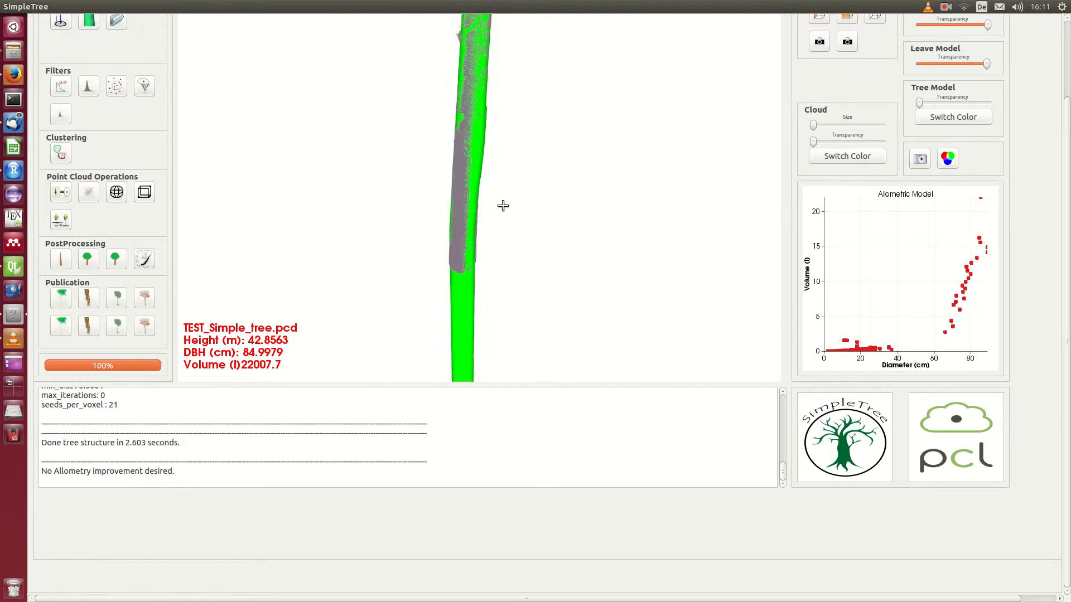
drag(485, 283, 538, 209)
scroll(500, 222, up, 5)
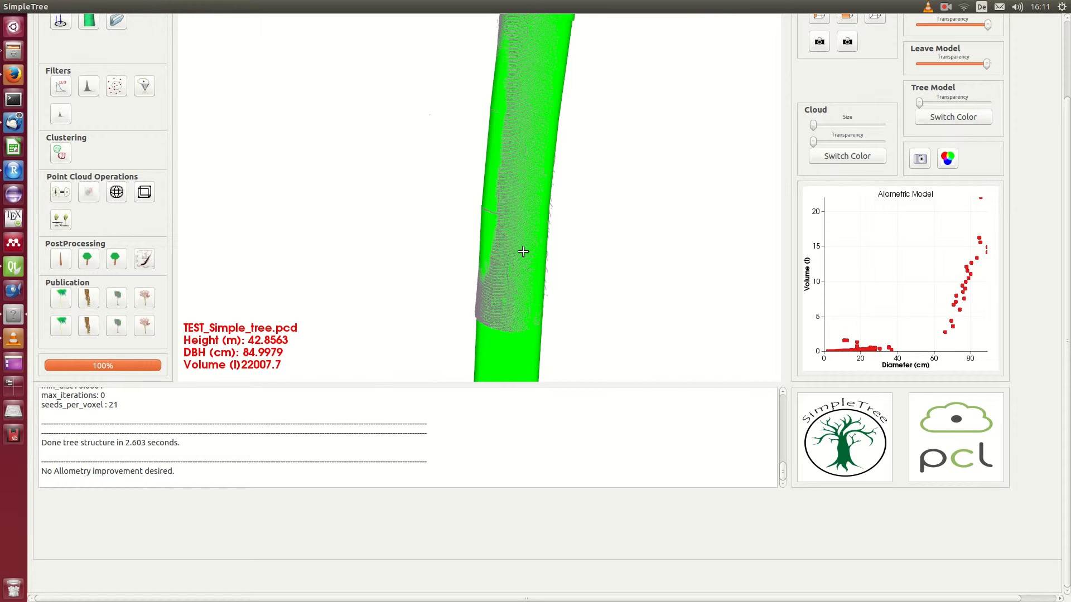
drag(519, 209, 504, 296)
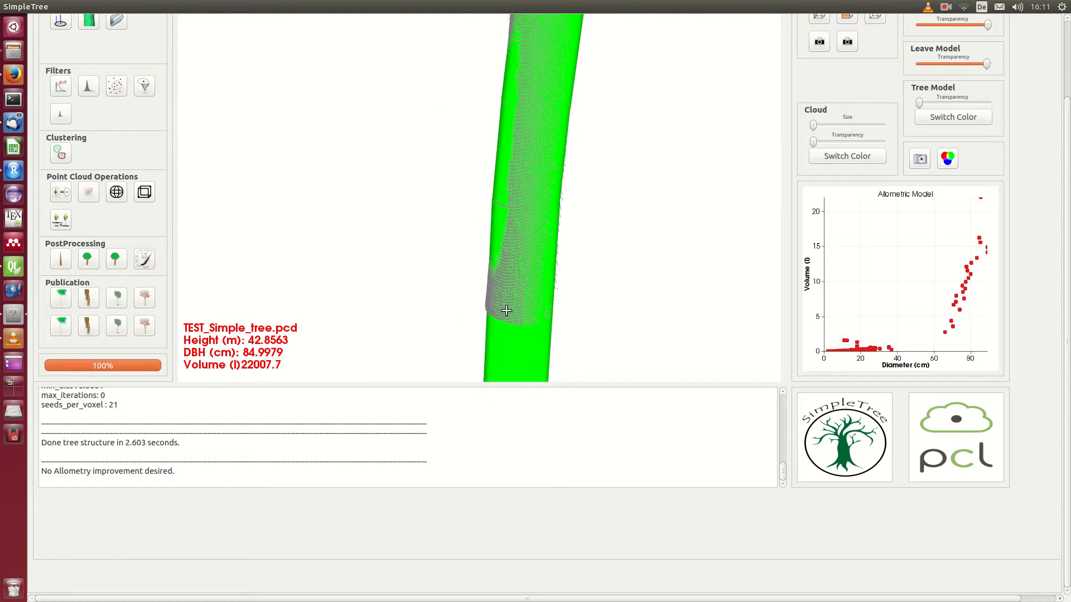
shift+click(505, 312)
shift+click(505, 313)
shift+click(506, 312)
shift+click(505, 312)
shift+click(506, 312)
shift+click(505, 312)
shift+click(506, 312)
shift+click(505, 312)
shift+click(506, 312)
Examine the modelled crown branches and the stem cylinders extending below the cropped point cloud.
middle_drag(519, 349, 502, 34)
scroll(516, 69, down, 6)
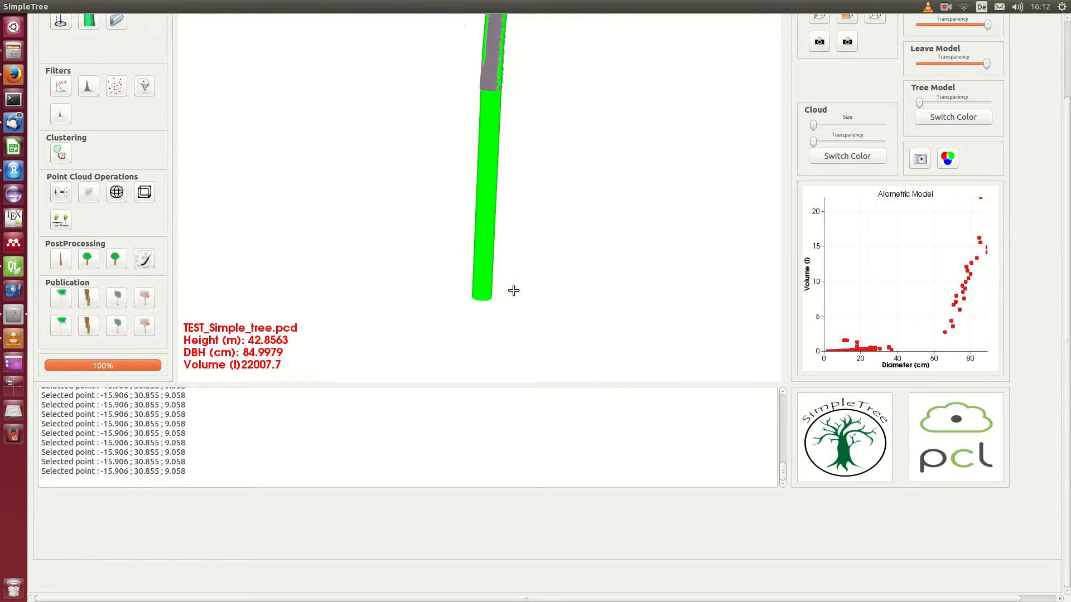
middle_drag(497, 148, 495, 416)
middle_drag(531, 188, 524, 393)
mouse_move(512, 181)
mouse_down()
mouse_move(509, 70)
mouse_move(516, 179)
mouse_up()
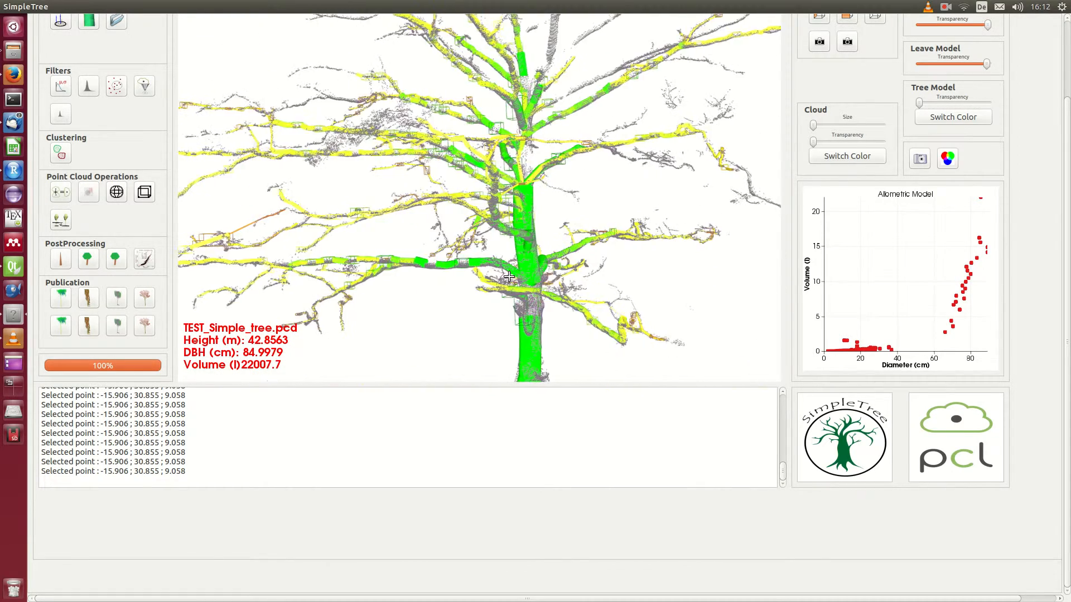
middle_drag(516, 301, 500, 31)
middle_drag(508, 240, 513, 19)
scroll(503, 251, down, 2)
scroll(503, 259, down, 2)
scroll(506, 234, up, 9)
scroll(537, 261, down, 4)
drag(537, 261, 535, 88)
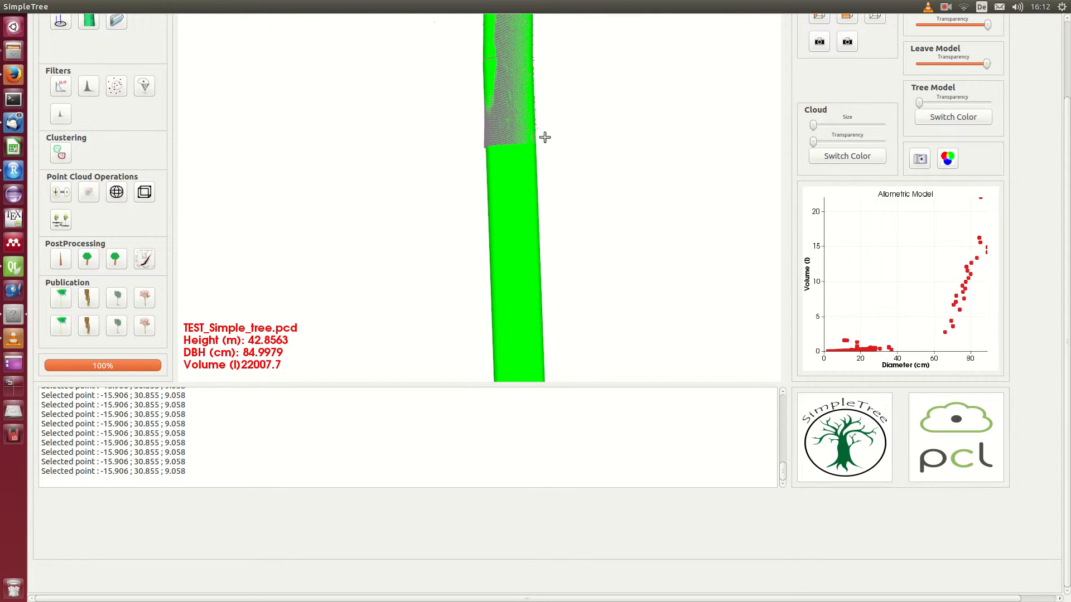
drag(556, 248, 552, 201)
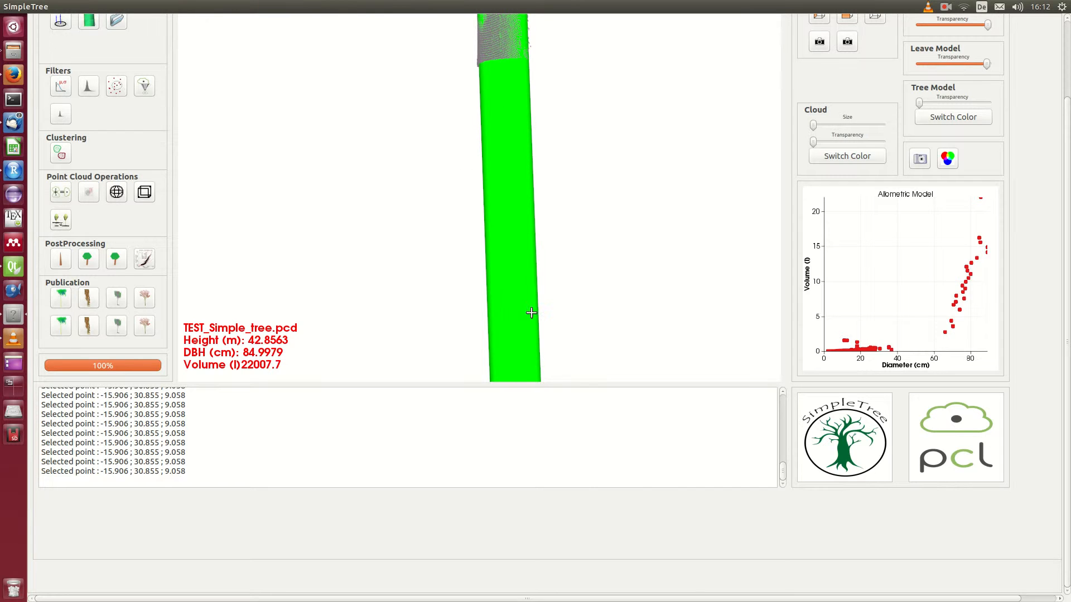
scroll(530, 313, down, 5)
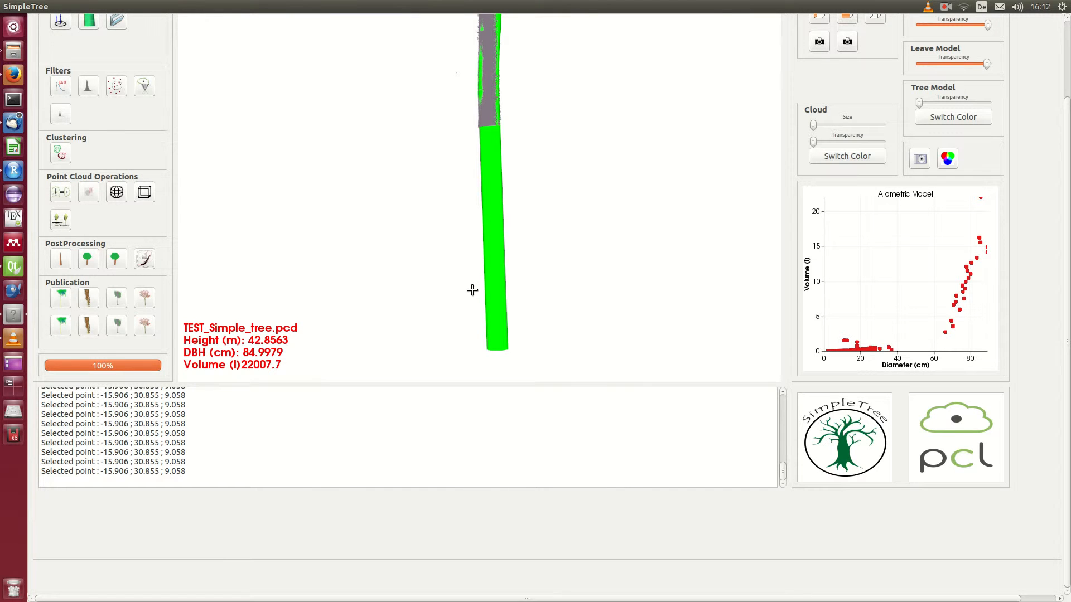
scroll(480, 283, up, 3)
scroll(517, 206, down, 5)
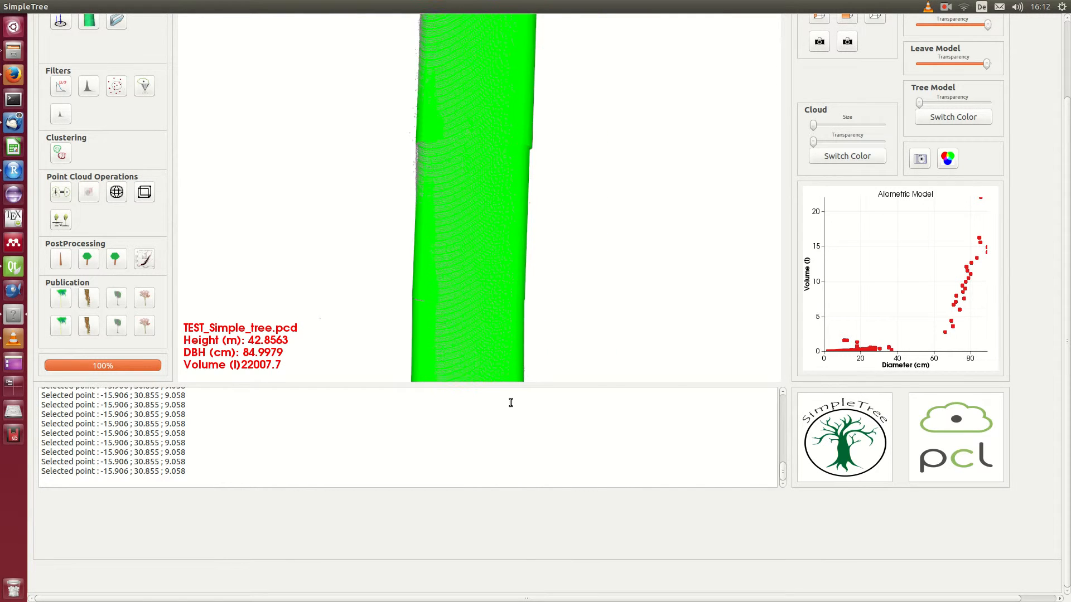
scroll(116, 57, up, 3)
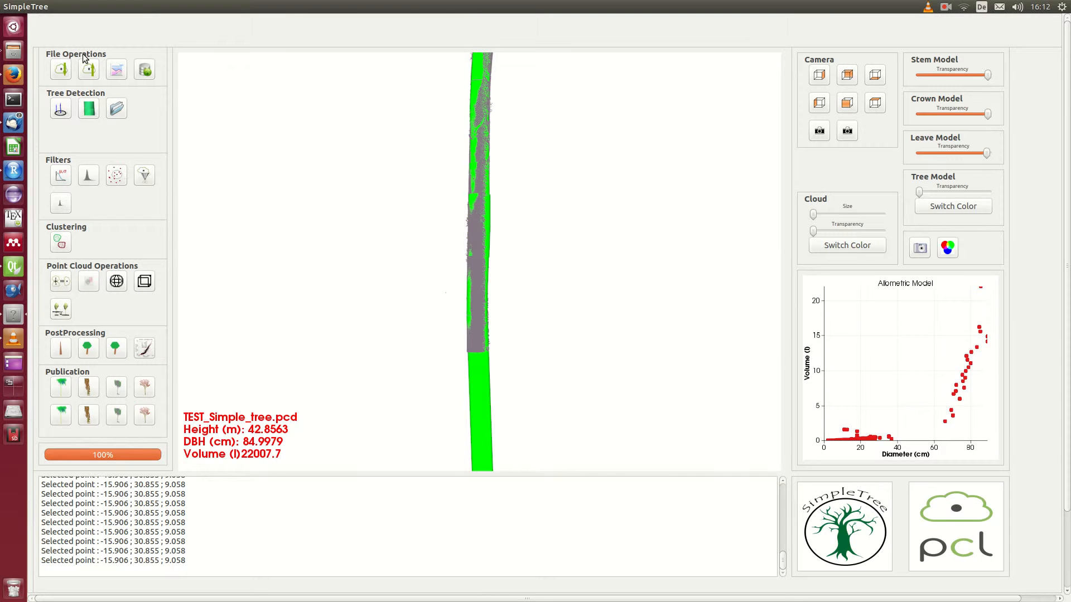
Import the original TEST_Simple_tree.pcd point cloud again, replacing the cropped tree.
click(91, 70)
scroll(513, 285, down, 10)
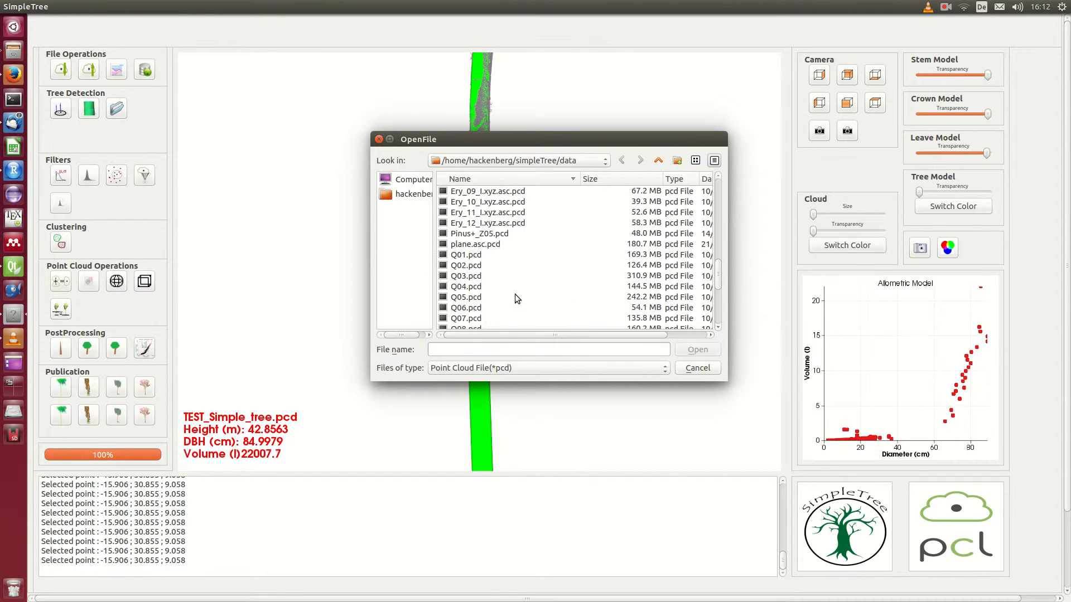
click(513, 319)
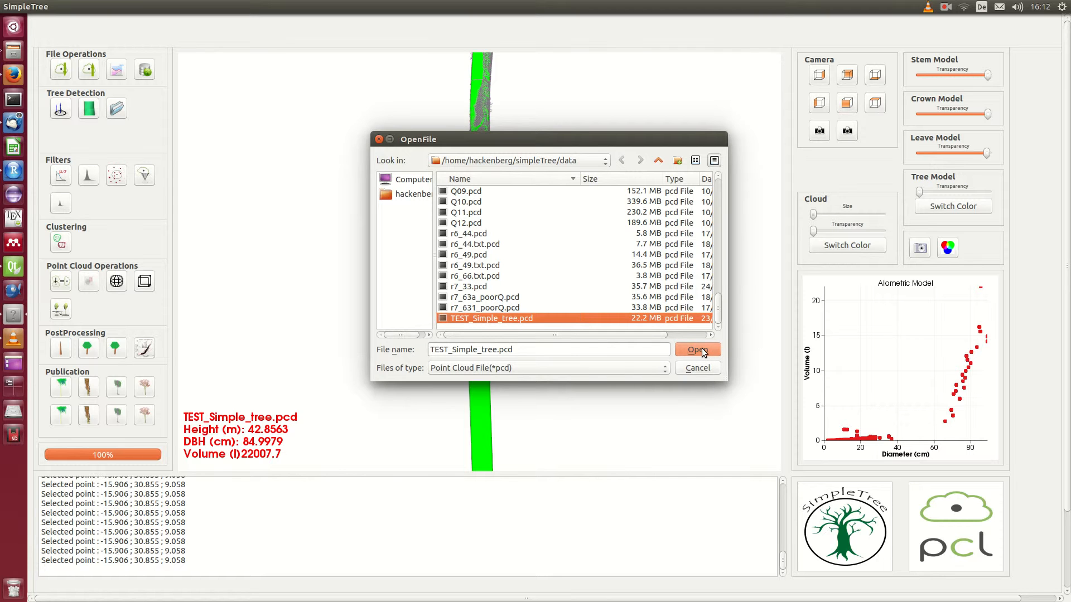
click(697, 349)
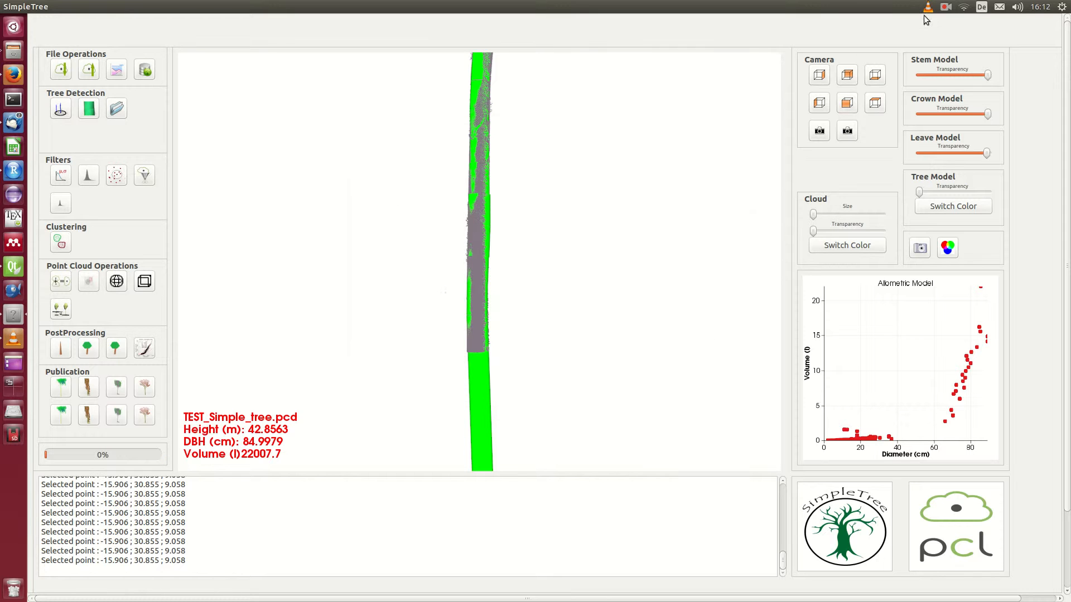
click(947, 7)
click(678, 224)
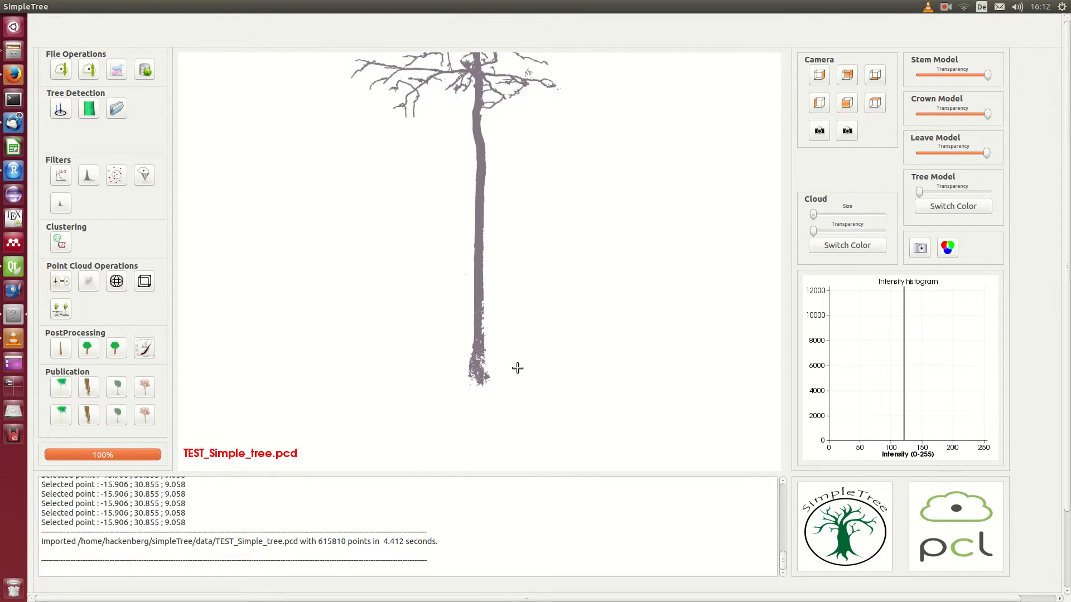
scroll(517, 368, up, 5)
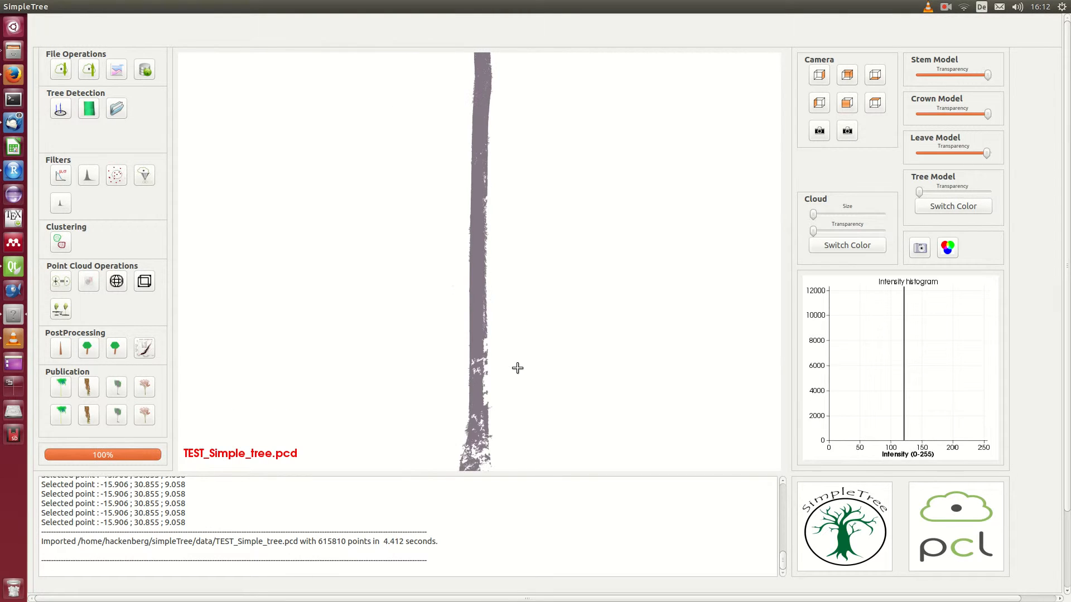
Open the tree modelling thresholds with the test2 parameters and set the min height for stem modelling to 10.
click(88, 110)
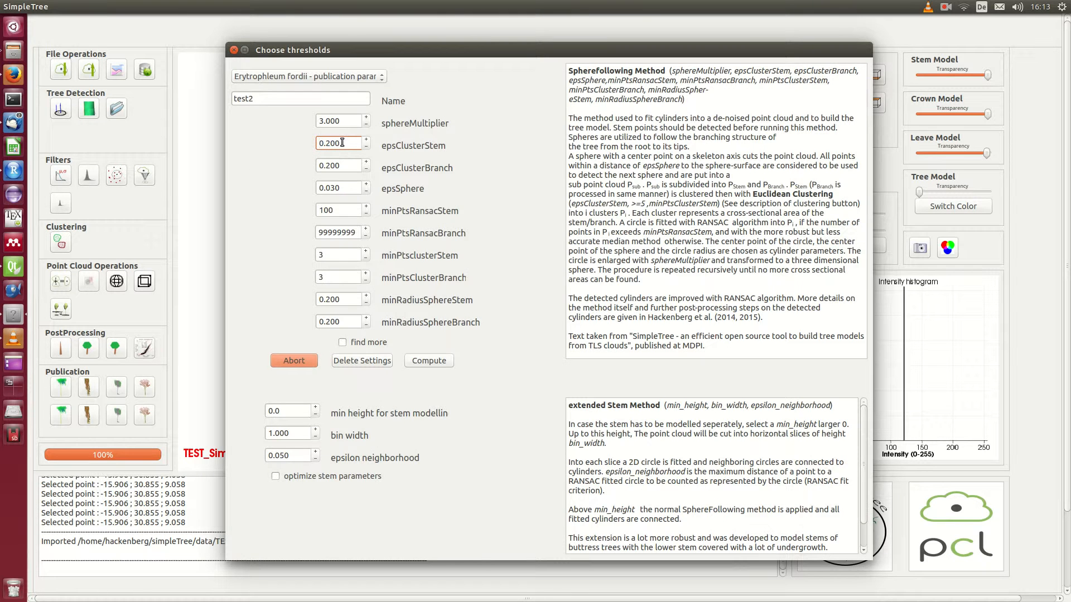
click(349, 166)
click(343, 188)
click(341, 255)
click(341, 276)
click(341, 299)
click(352, 322)
drag(292, 413, 173, 401)
drag(411, 56, 0, 39)
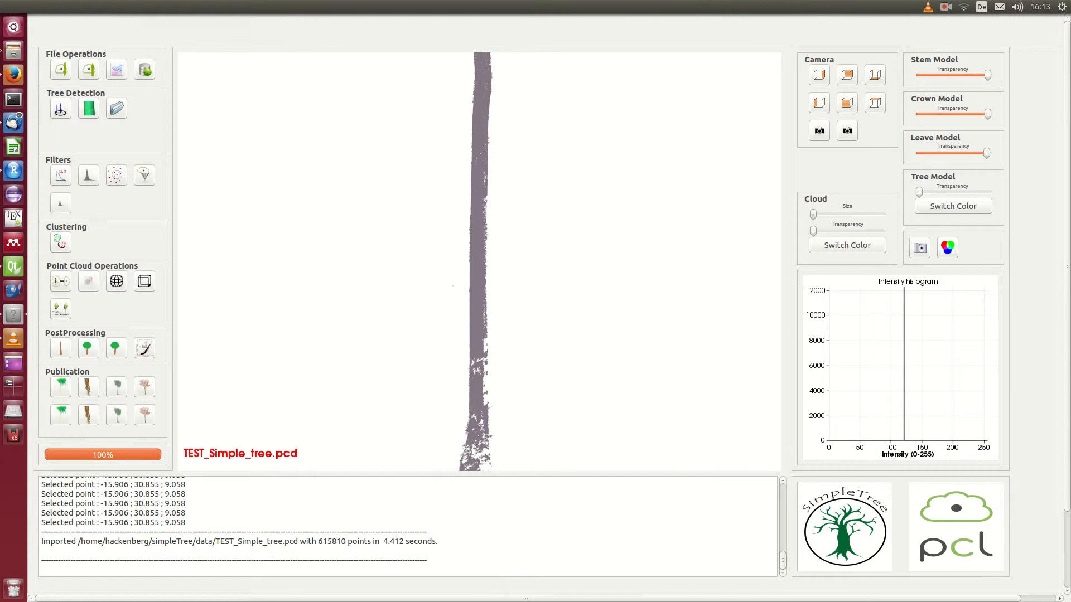
drag(0, 134, 413, 21)
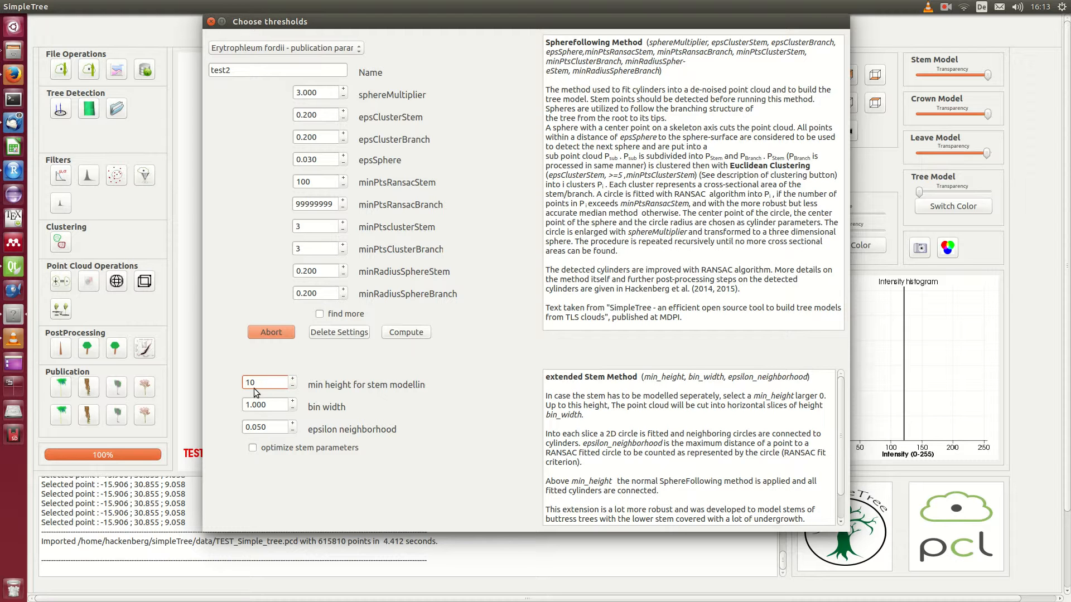
Read the extended Stem Method description covering min_height, bin_width and epsilon_neighborhood.
click(695, 465)
scroll(695, 465, down, 1)
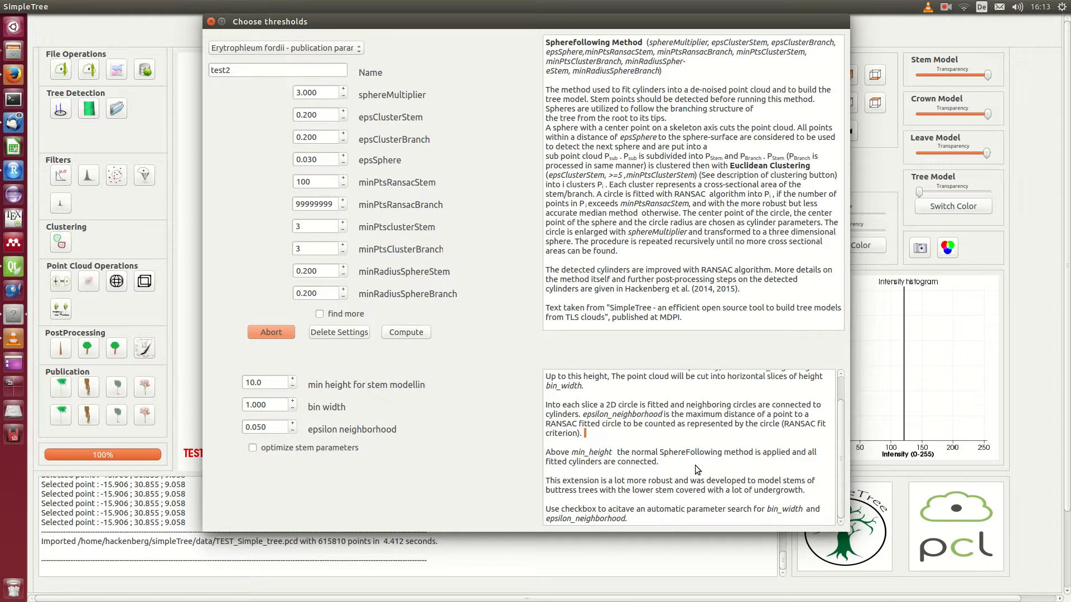
drag(670, 516, 308, 366)
drag(454, 21, 551, 54)
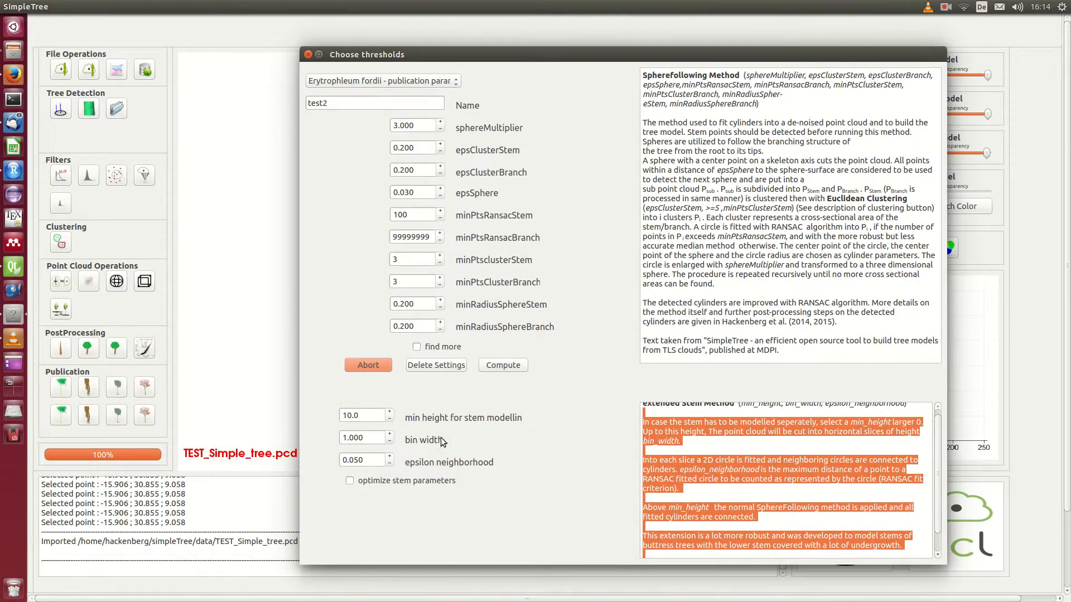
Set the bin width of the extended stem method to 3.
drag(377, 438, 211, 429)
text(3)
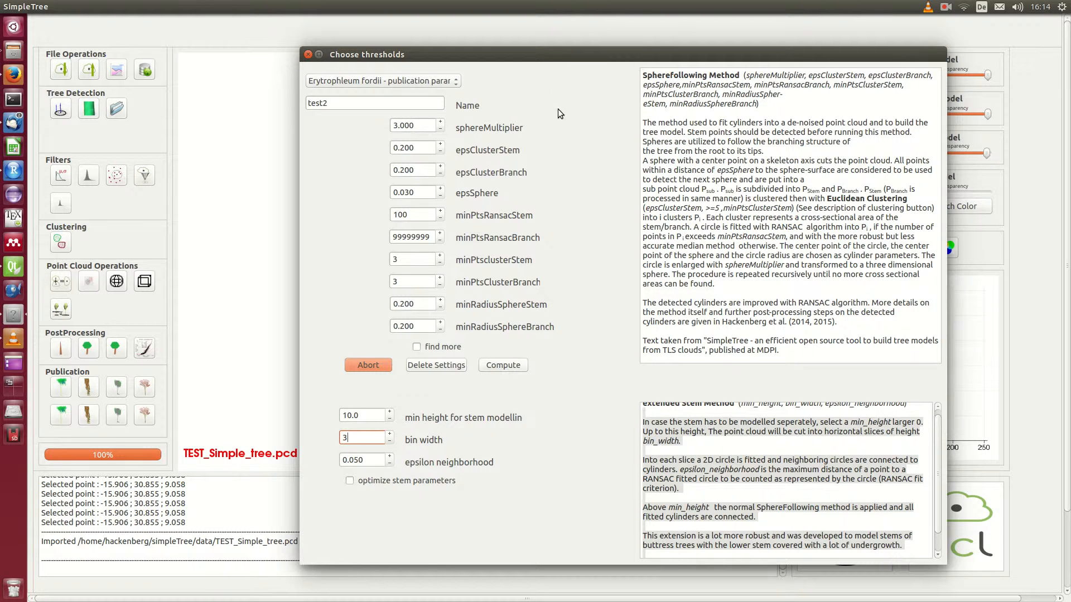
drag(536, 54, 11, 42)
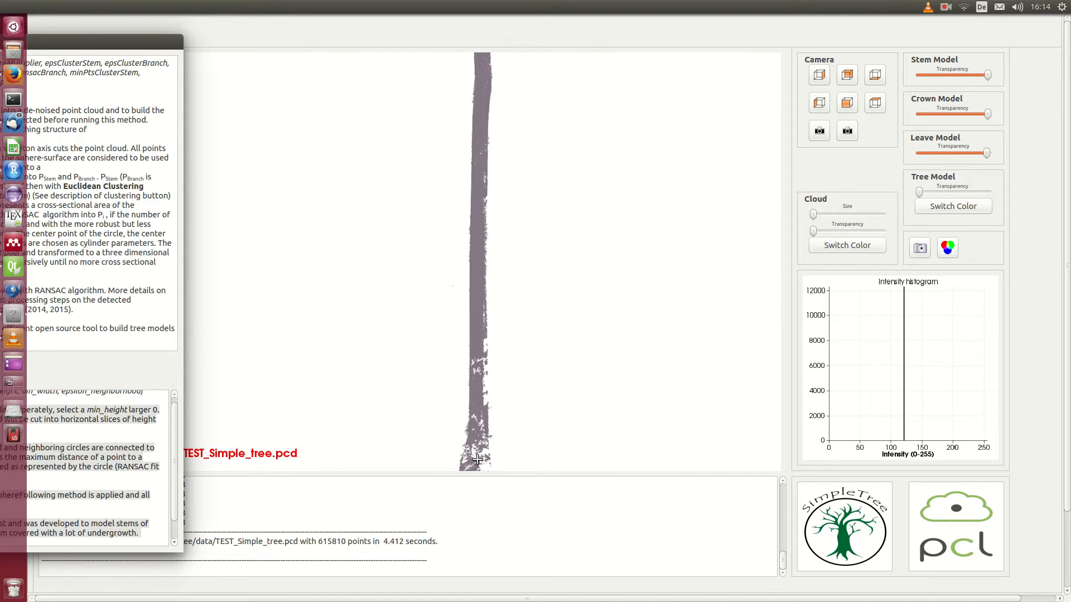
drag(70, 42, 595, 6)
Set the extended stem method's epsilon neighborhood to 0.300 and its bin width to 2.
click(91, 412)
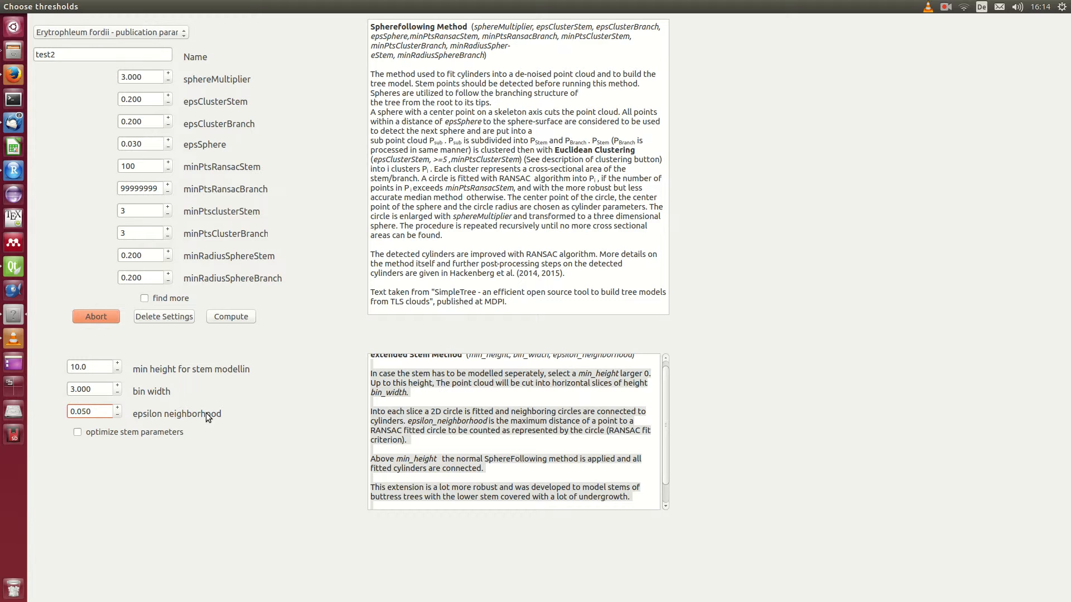
drag(76, 413, 151, 415)
text(3)
key(shift+Tab)
text(2)
key(Tab)
key(Tab)
drag(371, 6, 0, 159)
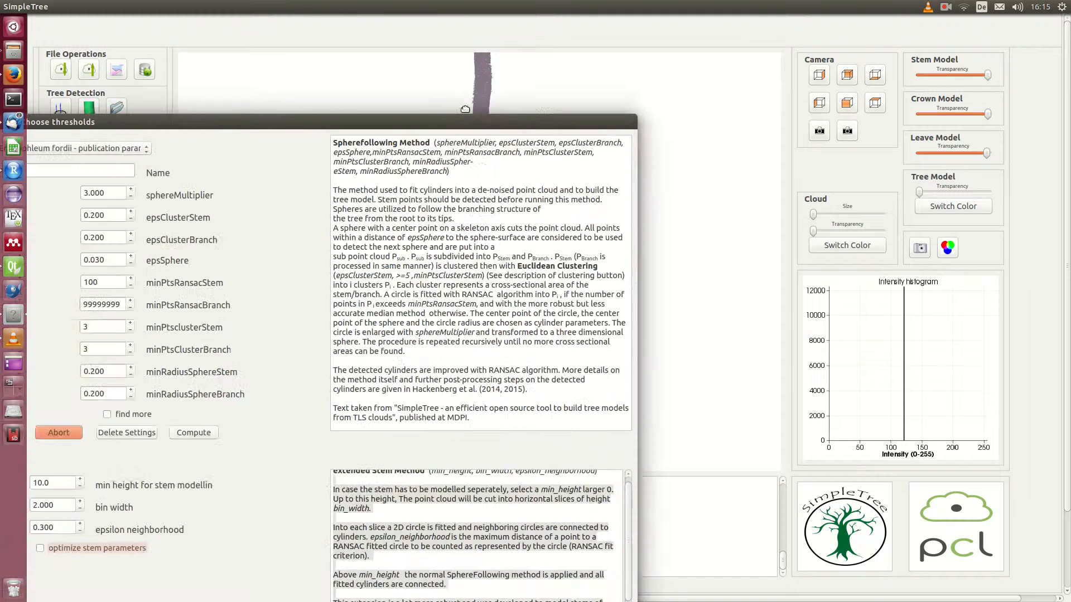
double_click(554, 119)
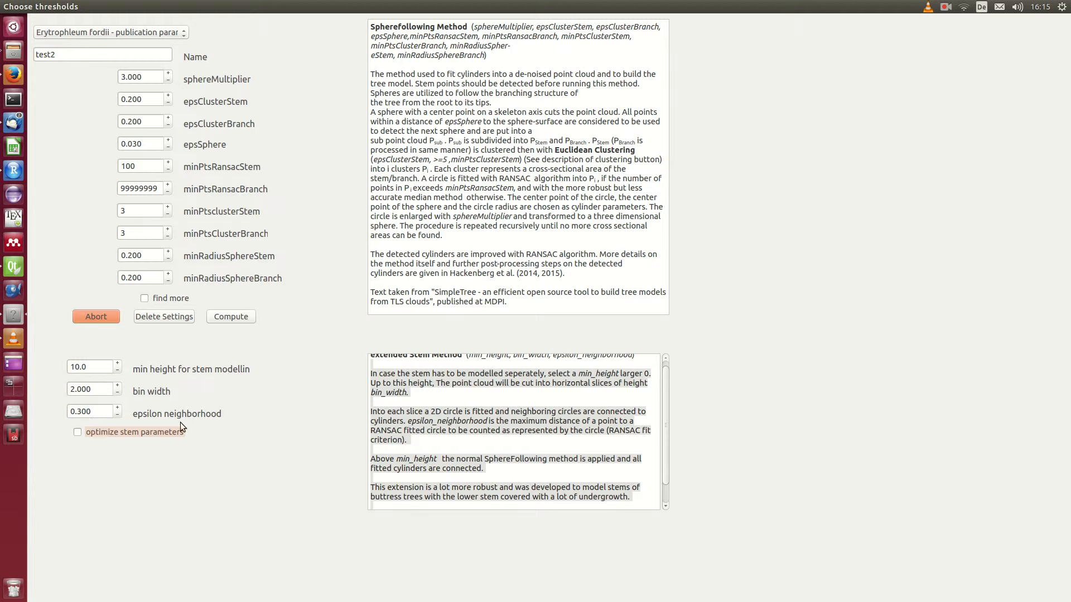
drag(455, 1, 0, 290)
click(103, 412)
drag(79, 414, 121, 411)
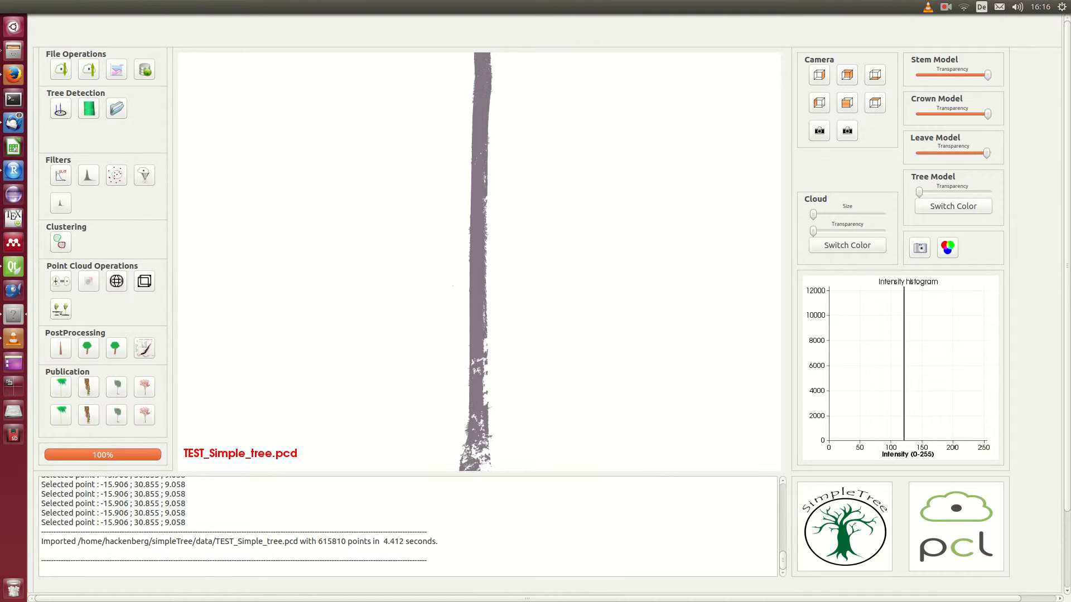
drag(0, 45, 376, 5)
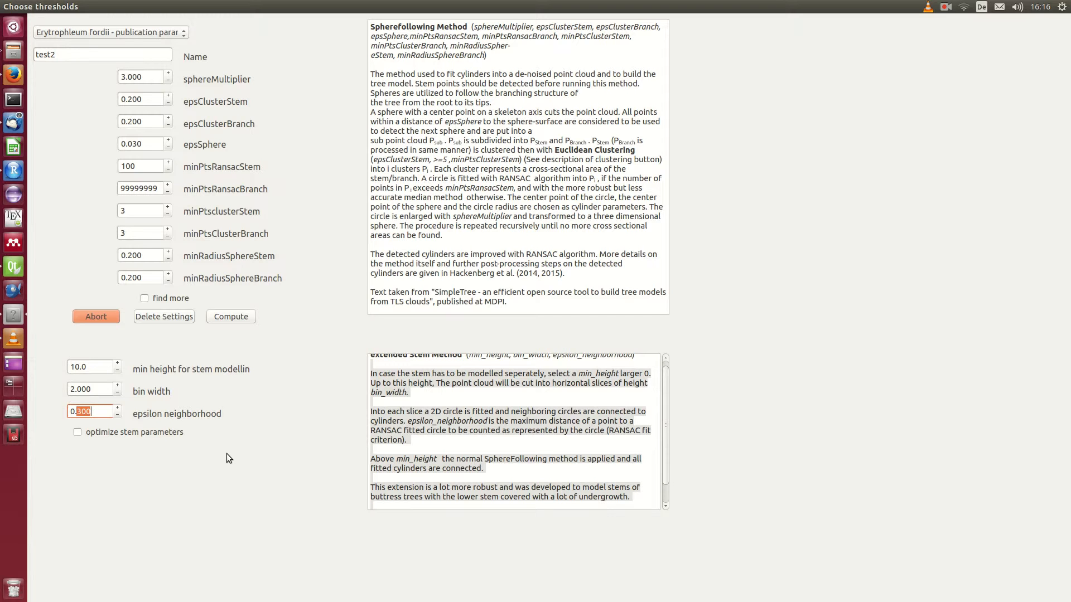
click(95, 368)
click(98, 391)
click(97, 363)
click(100, 414)
Compute the tree model with these sphere-following and extended stem settings, using neither allometry nor parameter optimization.
click(230, 320)
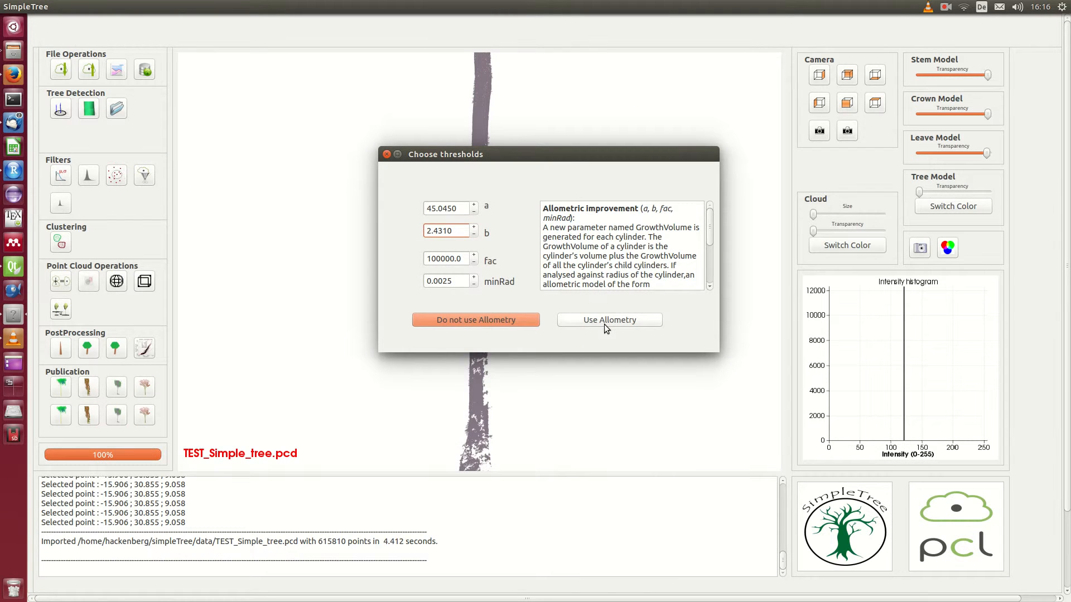
click(480, 319)
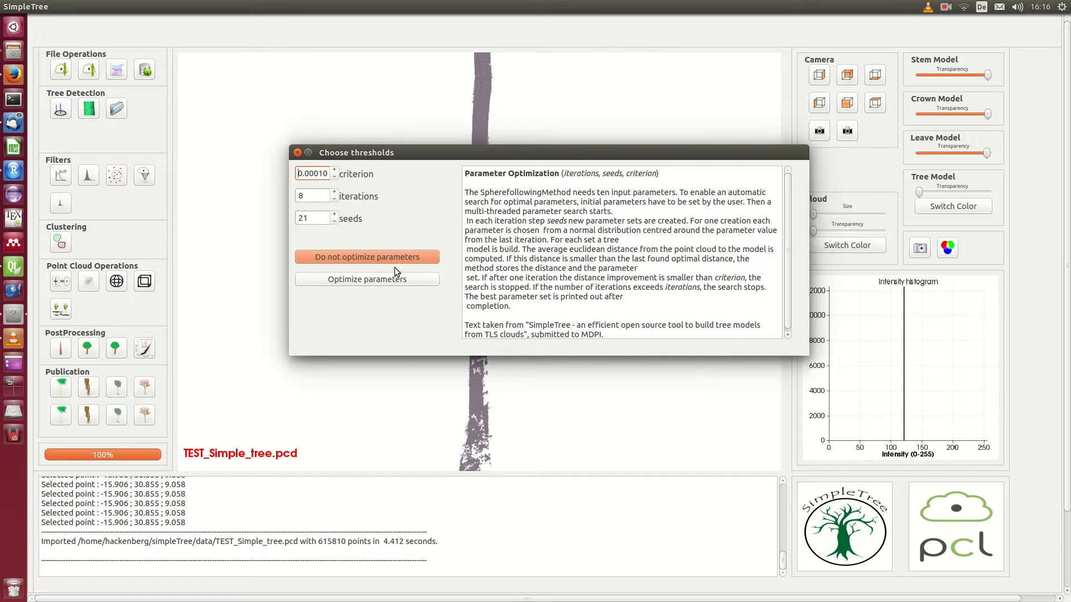
click(358, 255)
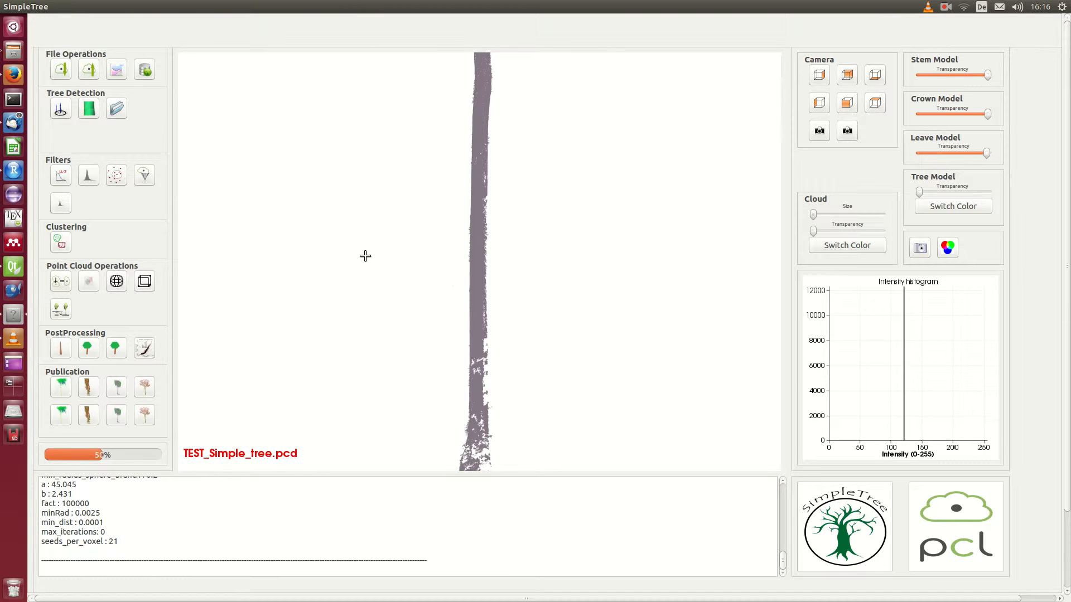
Reduce the point cloud's transparency to near its minimum and inspect the lower stem cylinders against the noisy base points.
drag(451, 317, 497, 256)
drag(881, 230, 811, 242)
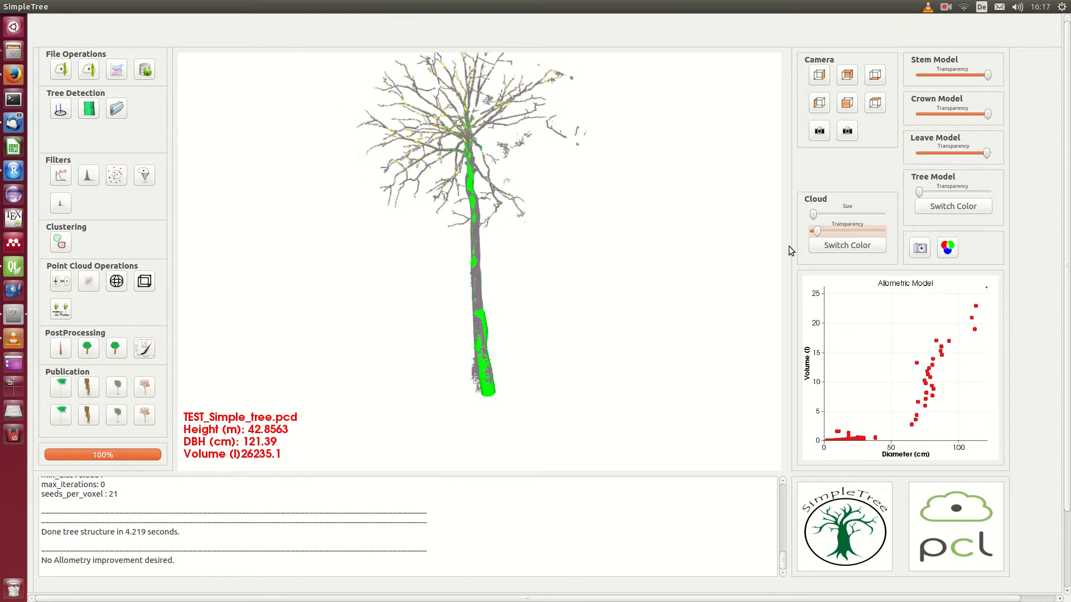
scroll(545, 303, up, 4)
middle_drag(500, 385, 498, 224)
scroll(529, 222, up, 5)
scroll(529, 222, down, 3)
mouse_move(535, 221)
mouse_down()
mouse_move(568, 230)
mouse_move(540, 241)
mouse_move(539, 221)
mouse_move(530, 225)
mouse_up()
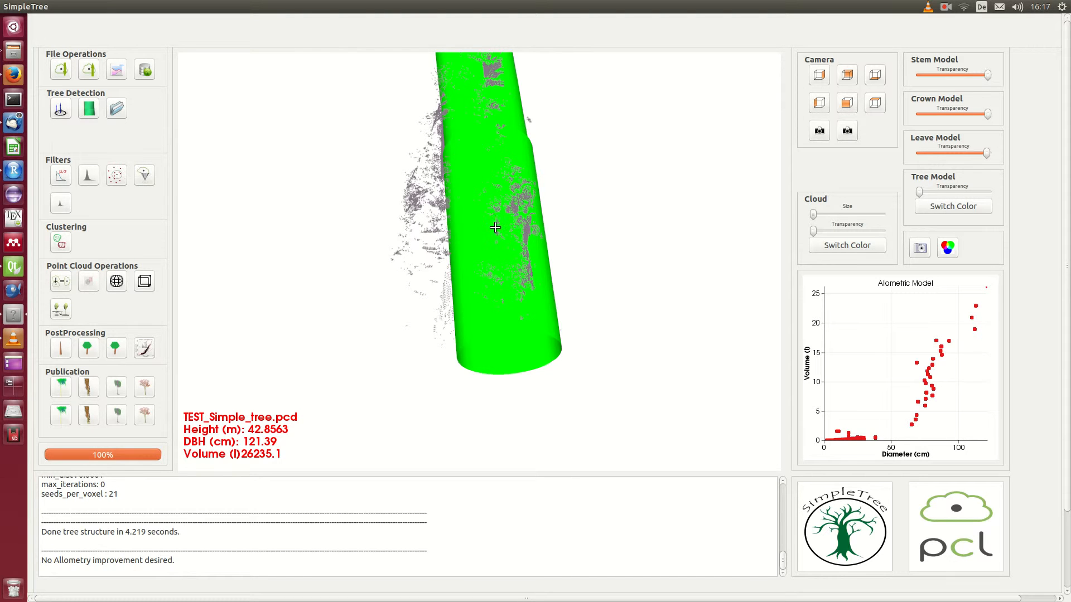
shift+click(543, 233)
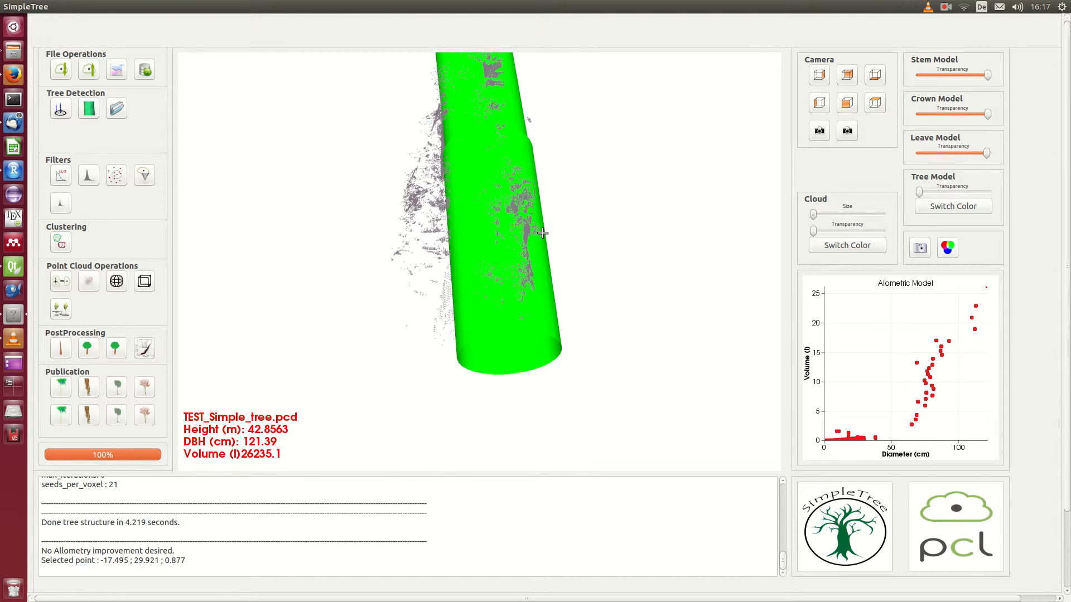
mouse_move(449, 259)
mouse_down()
mouse_move(487, 268)
mouse_move(465, 254)
mouse_up()
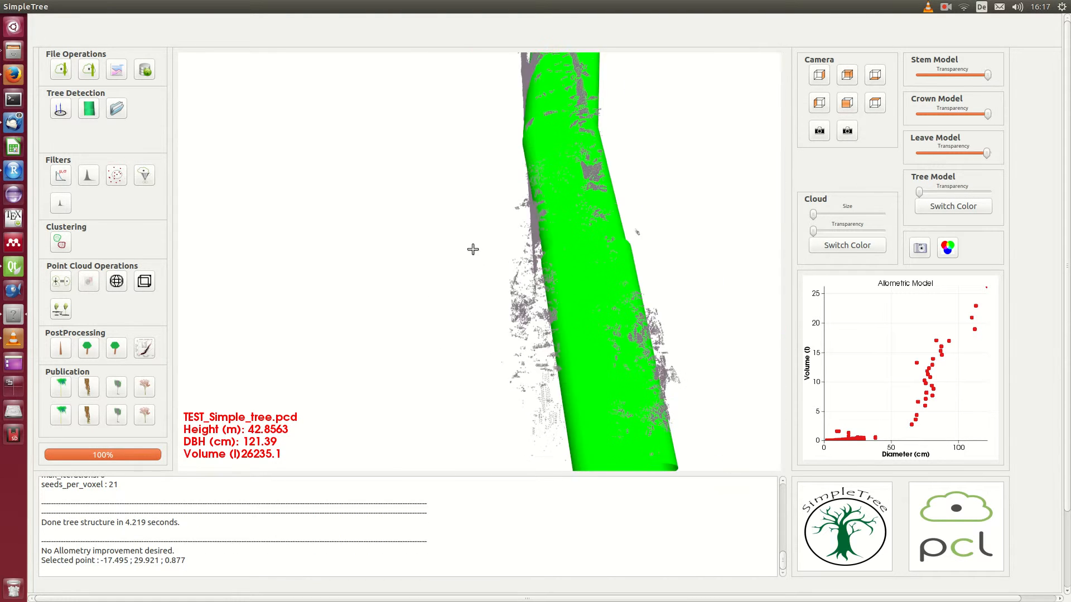
scroll(491, 291, down, 5)
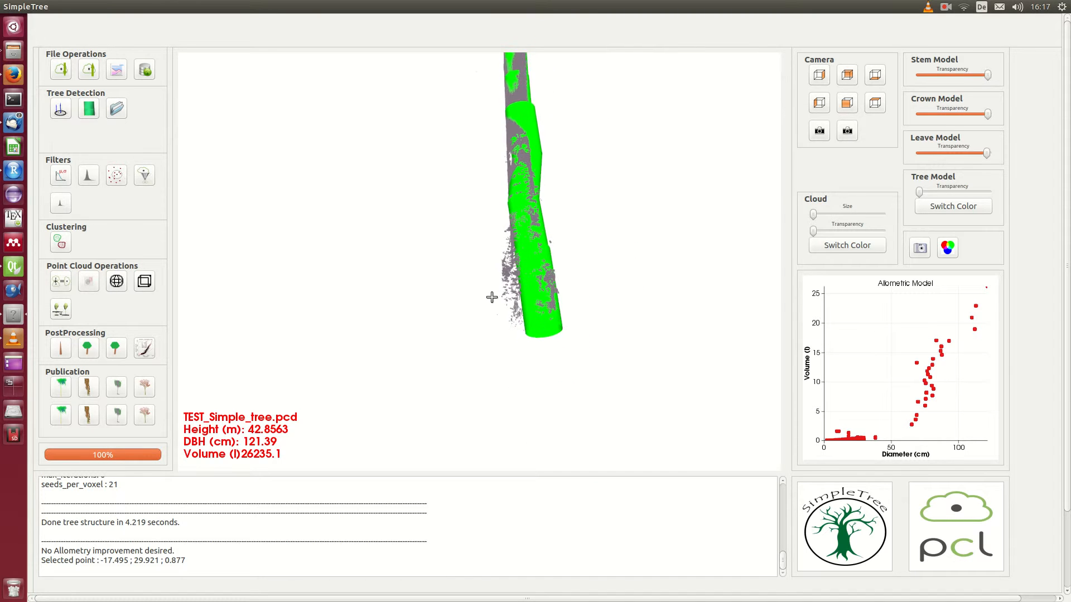
Inspect how the stem cylinders fit the point cloud from the noisy base up to the crown.
drag(492, 298, 483, 277)
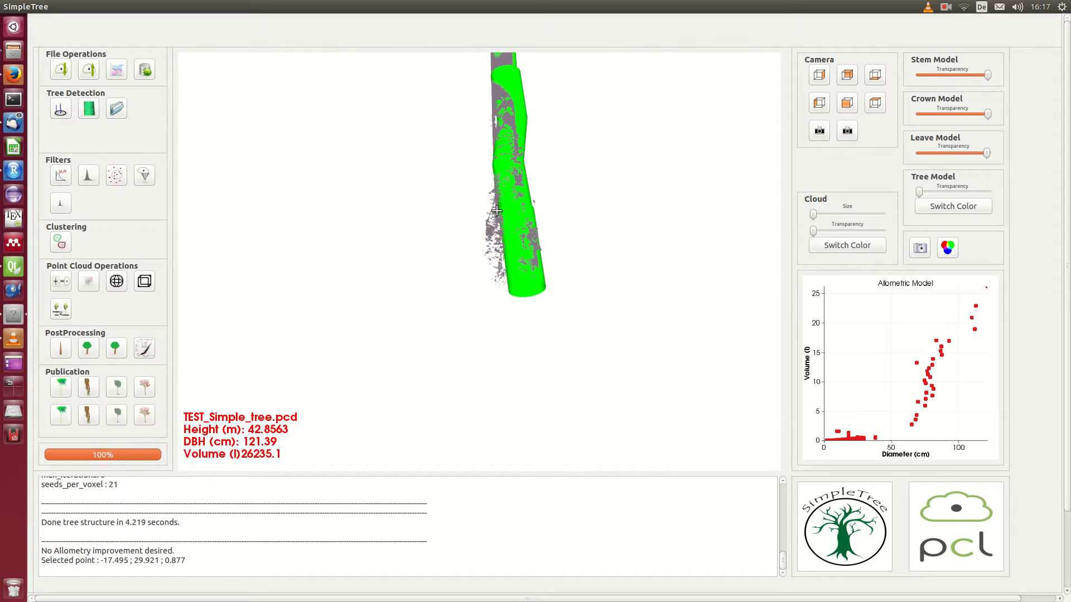
middle_drag(495, 215, 463, 325)
middle_drag(445, 212, 434, 355)
middle_drag(457, 163, 466, 433)
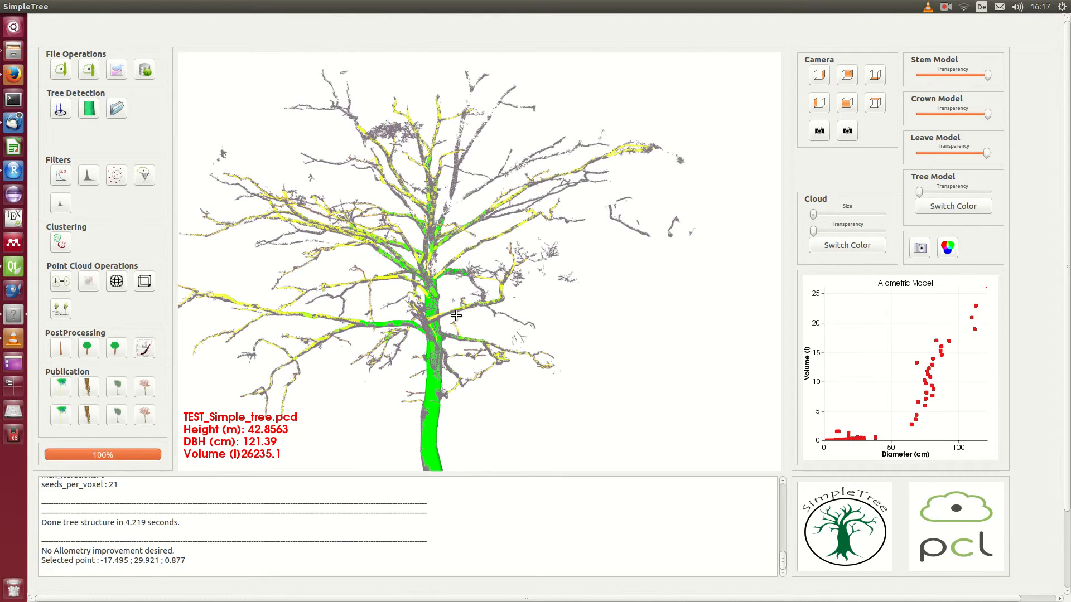
middle_drag(458, 368, 477, 241)
scroll(476, 241, up, 10)
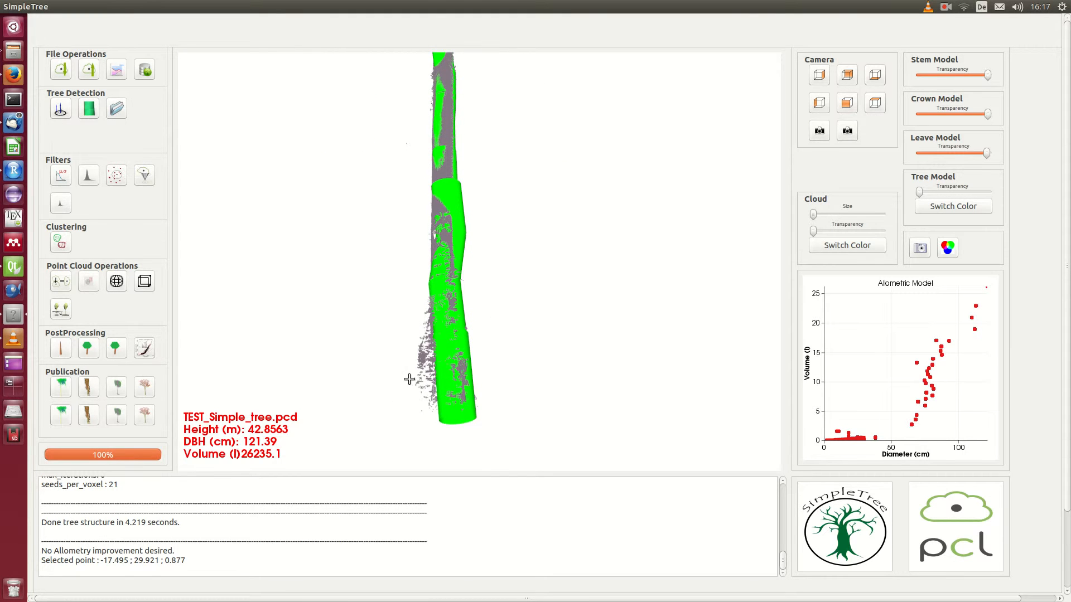
middle_drag(462, 263, 457, 456)
scroll(459, 215, down, 5)
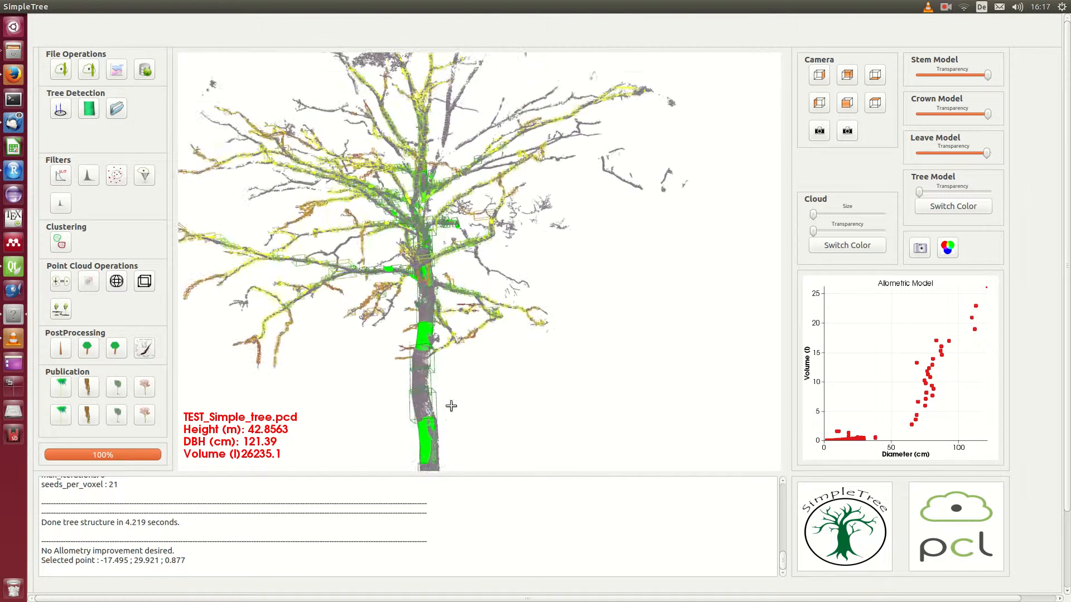
Examine the crown from below and compare the stem-base cylinders with the surrounding noise points from another angle.
drag(445, 271, 336, 292)
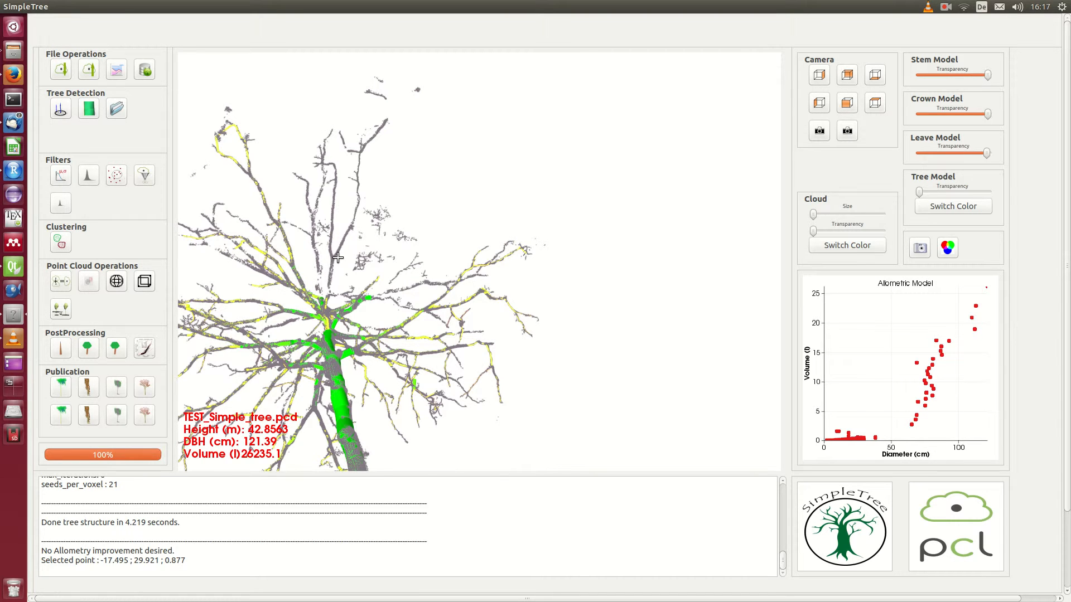
drag(364, 216, 660, 310)
scroll(555, 341, up, 4)
middle_drag(546, 403, 339, 29)
scroll(413, 262, down, 3)
scroll(387, 132, up, 6)
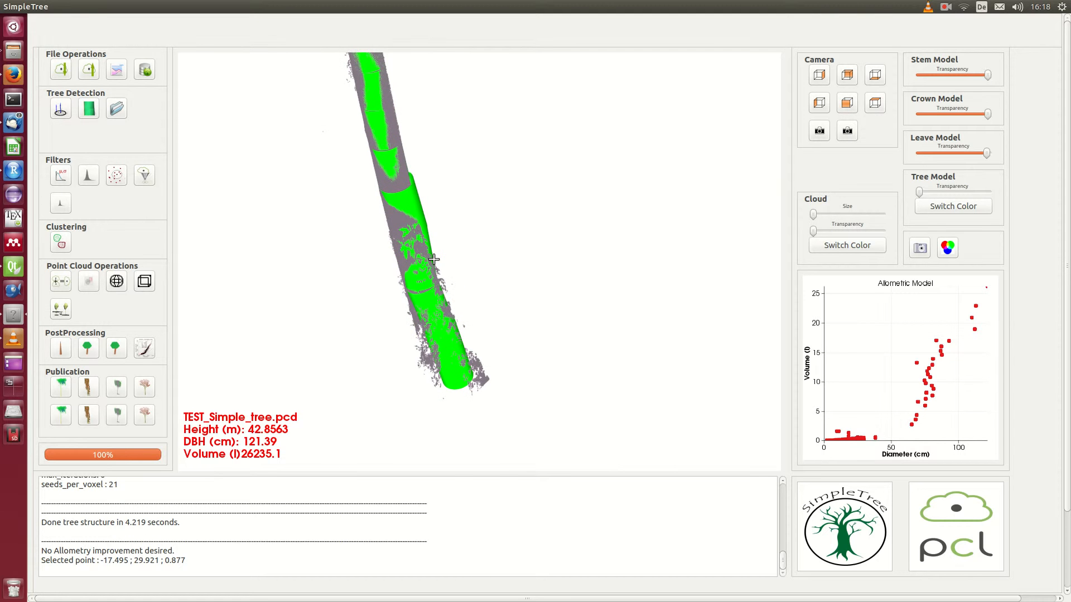
middle_drag(421, 151, 535, 517)
middle_drag(383, 149, 514, 547)
middle_drag(390, 111, 523, 393)
scroll(523, 394, down, 5)
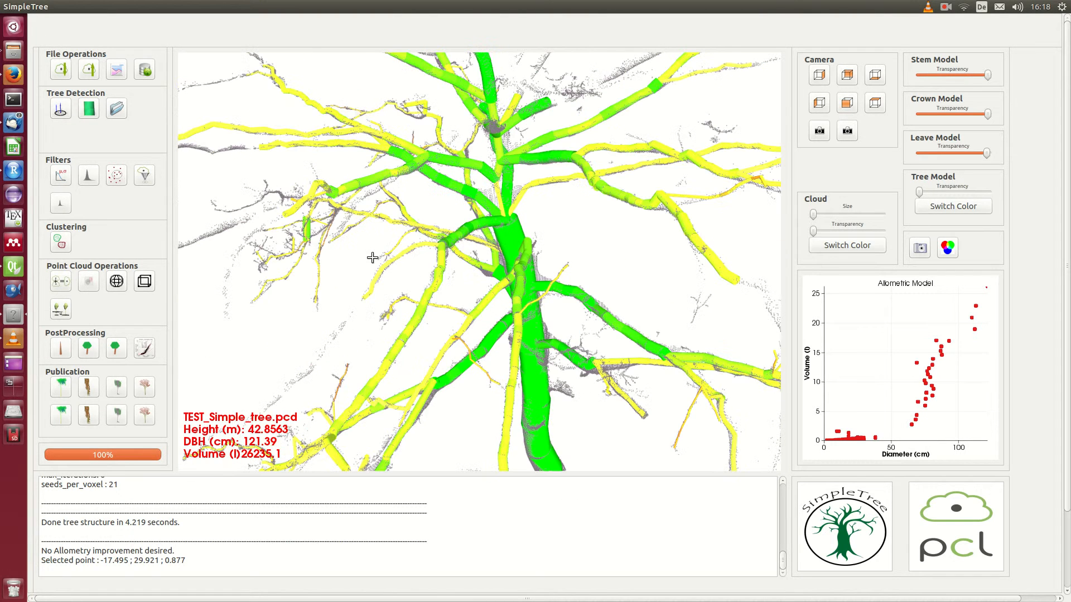
Compute the tree model with the test2 settings and find more enabled, without using allometry.
click(93, 114)
click(357, 83)
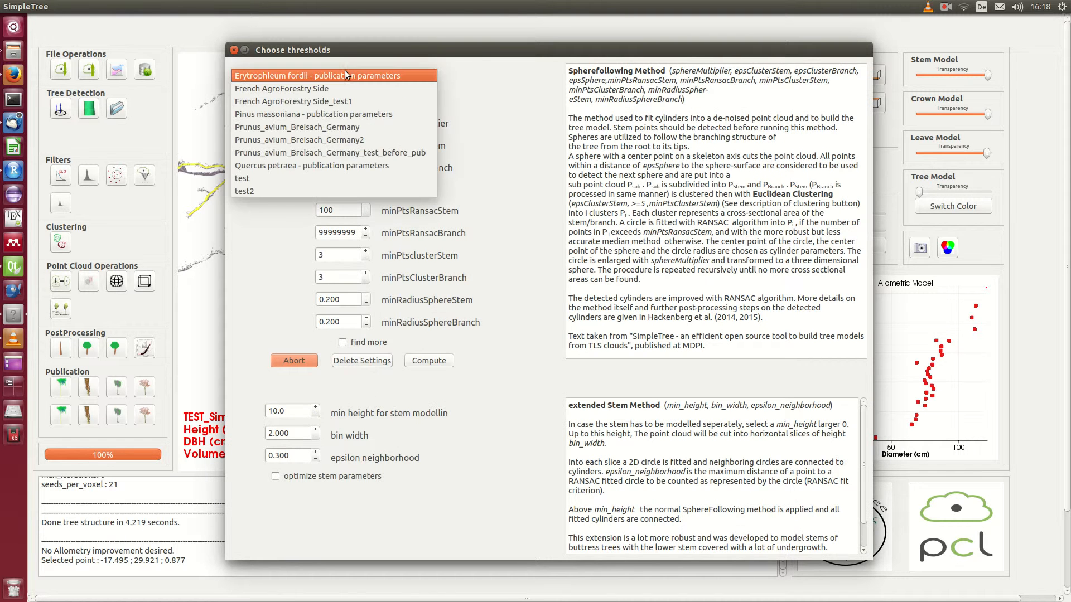
click(315, 178)
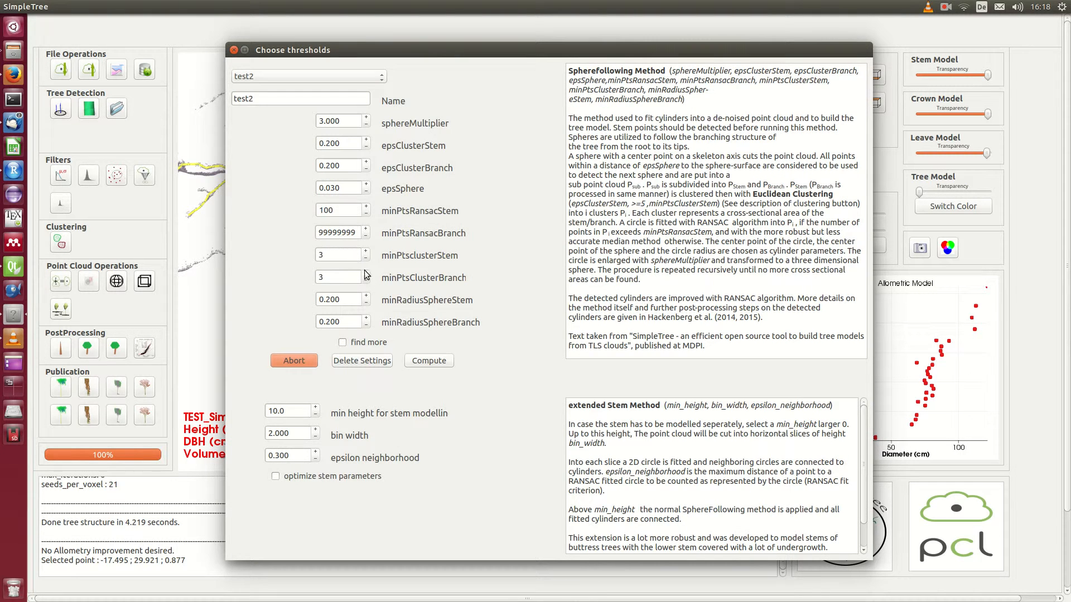
click(368, 343)
click(430, 362)
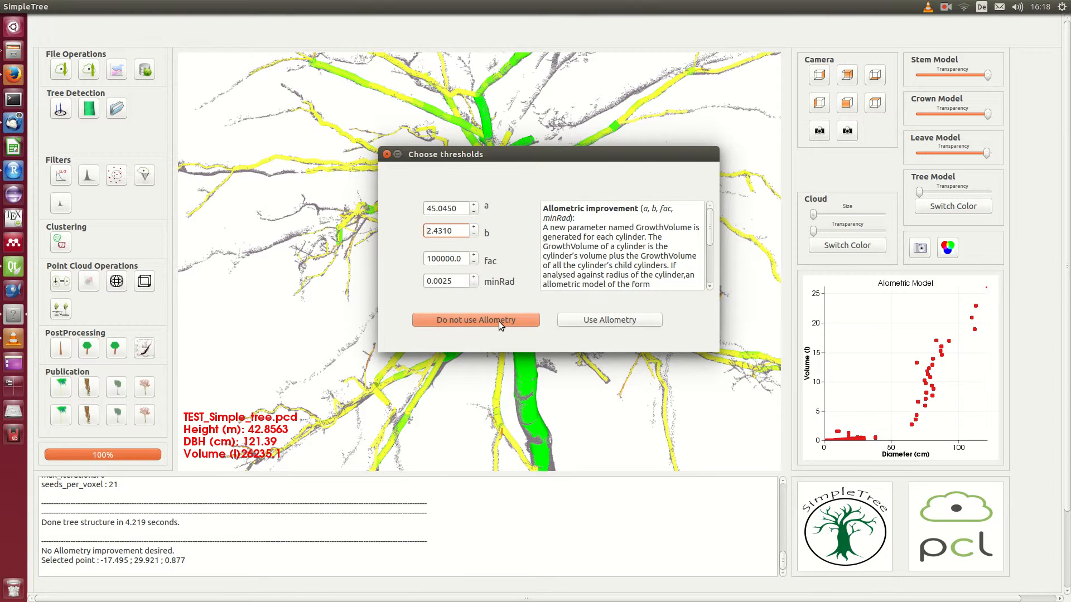
click(499, 322)
click(380, 254)
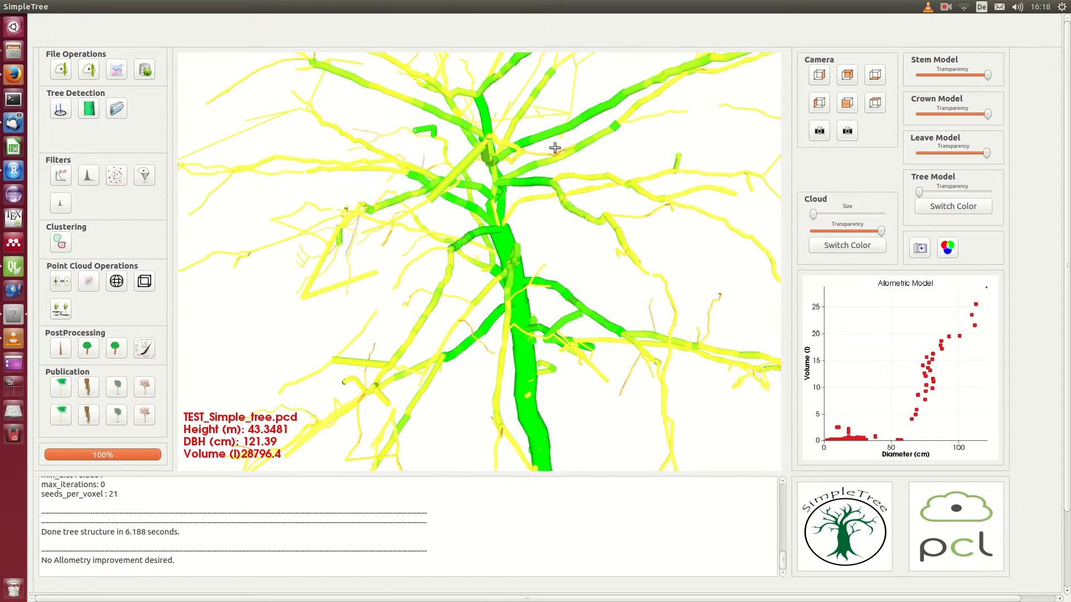
Reduce the point cloud's transparency to its minimum to overlay the points on the newly computed tree model.
drag(516, 184, 461, 220)
scroll(506, 270, down, 5)
scroll(461, 220, up, 6)
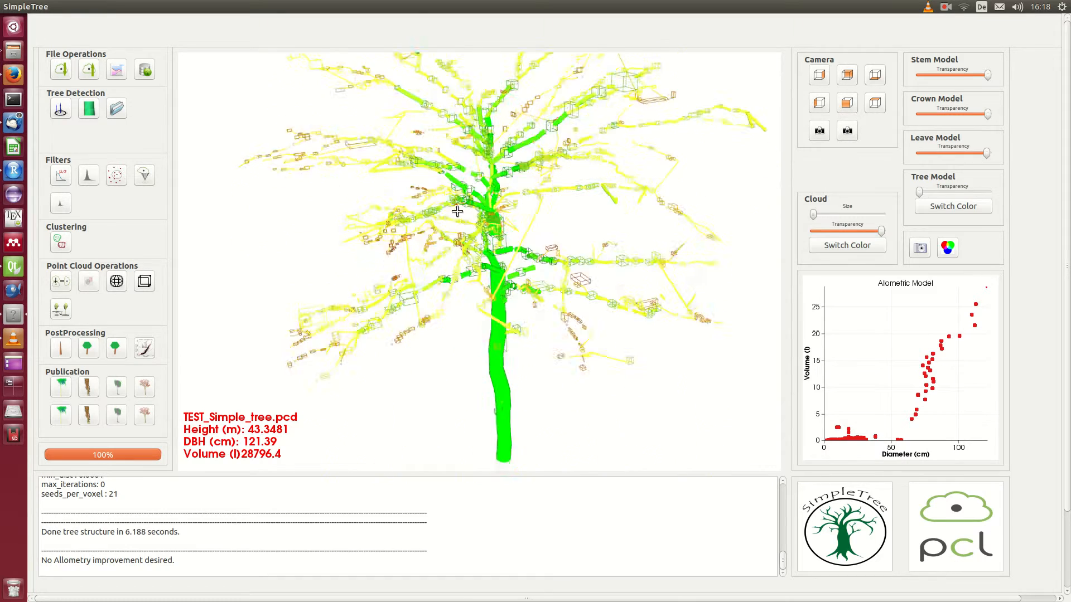
drag(491, 256, 467, 319)
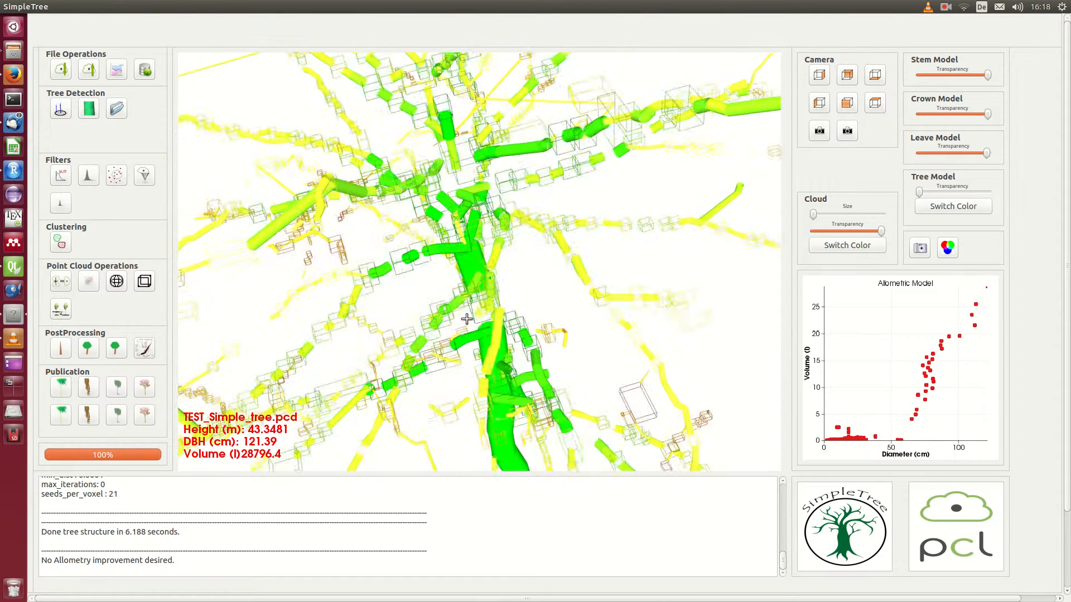
scroll(492, 296, down, 2)
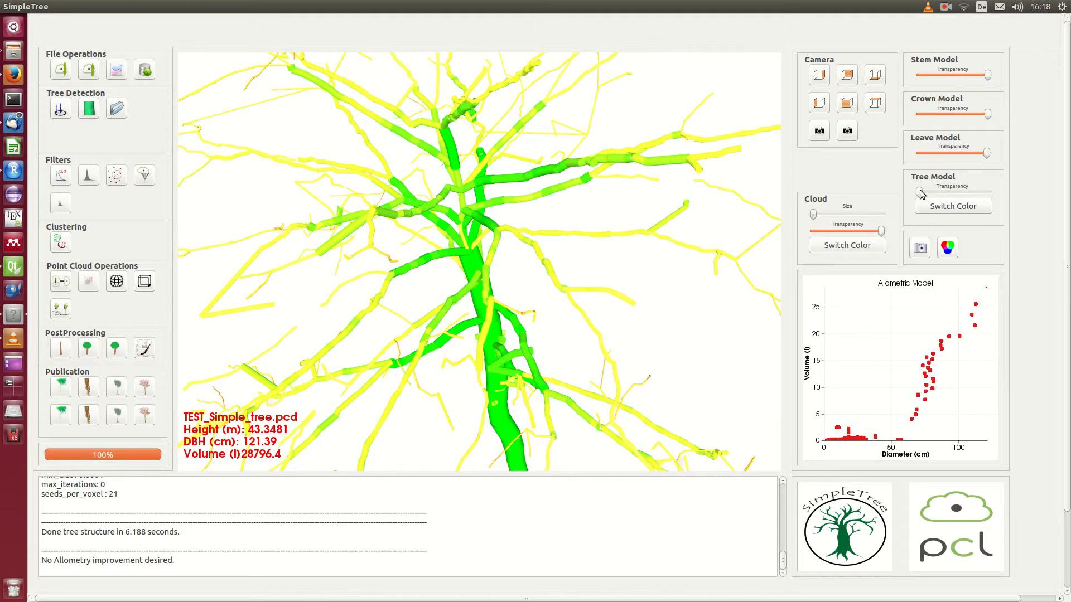
drag(922, 194, 861, 198)
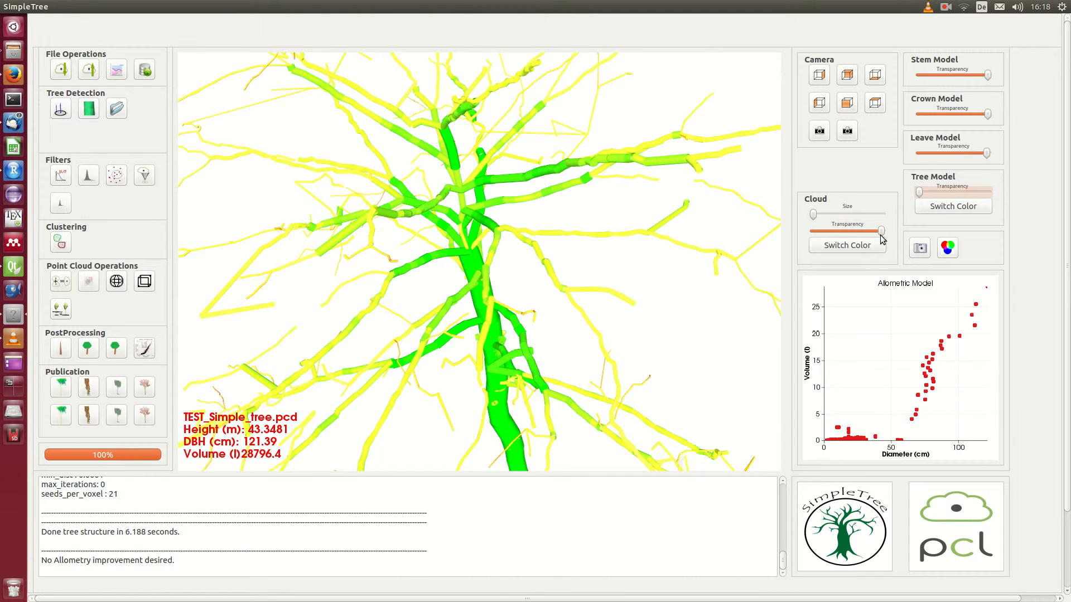
drag(881, 233, 812, 232)
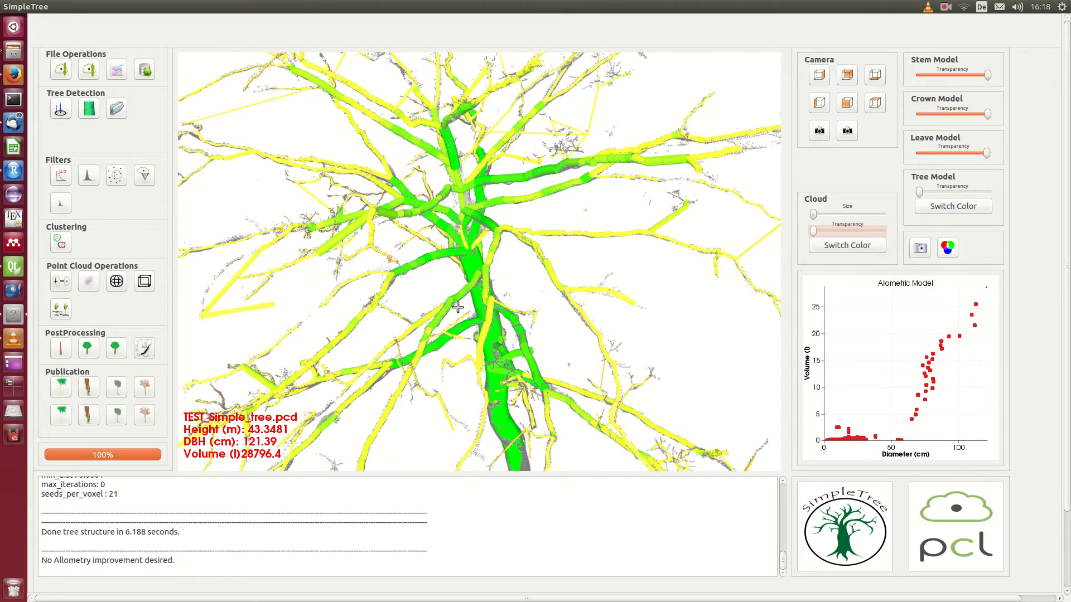
Examine the crown for wrongly connected cylinders, especially around the dense noise cluster hanging below a lower branch tip.
scroll(503, 304, up, 4)
scroll(438, 330, down, 8)
drag(458, 275, 453, 321)
scroll(653, 201, up, 2)
scroll(661, 251, down, 2)
drag(652, 252, 729, 152)
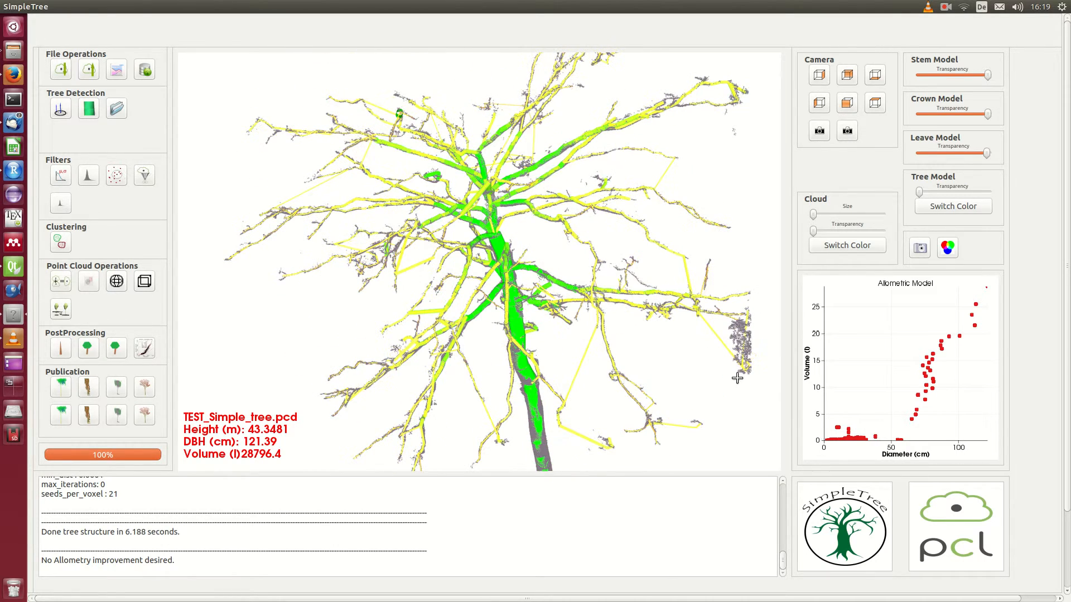
scroll(734, 429, up, 4)
middle_drag(734, 429, 498, 376)
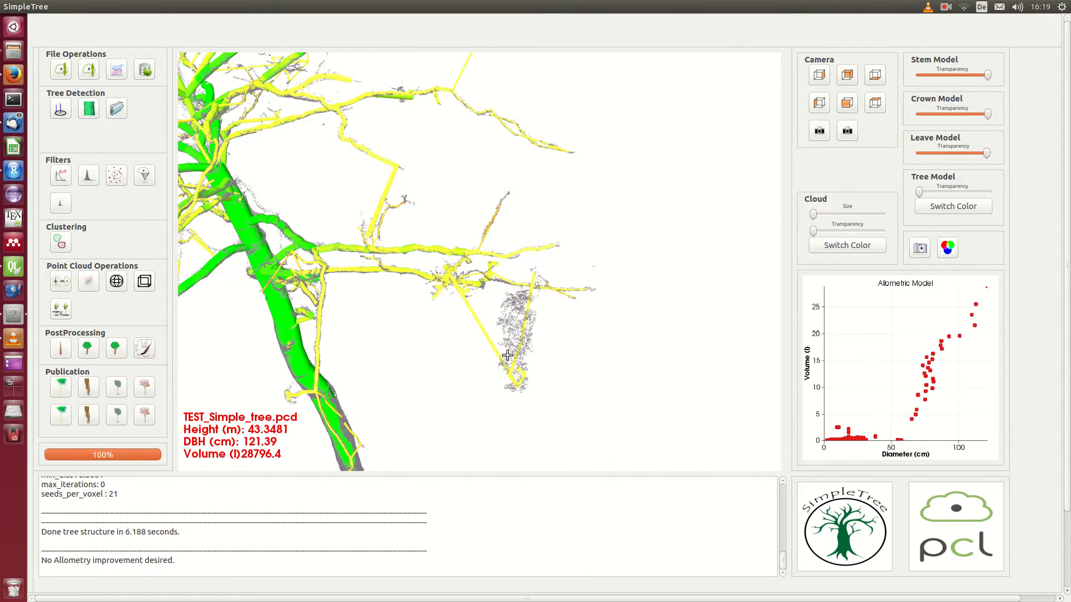
drag(515, 323, 548, 361)
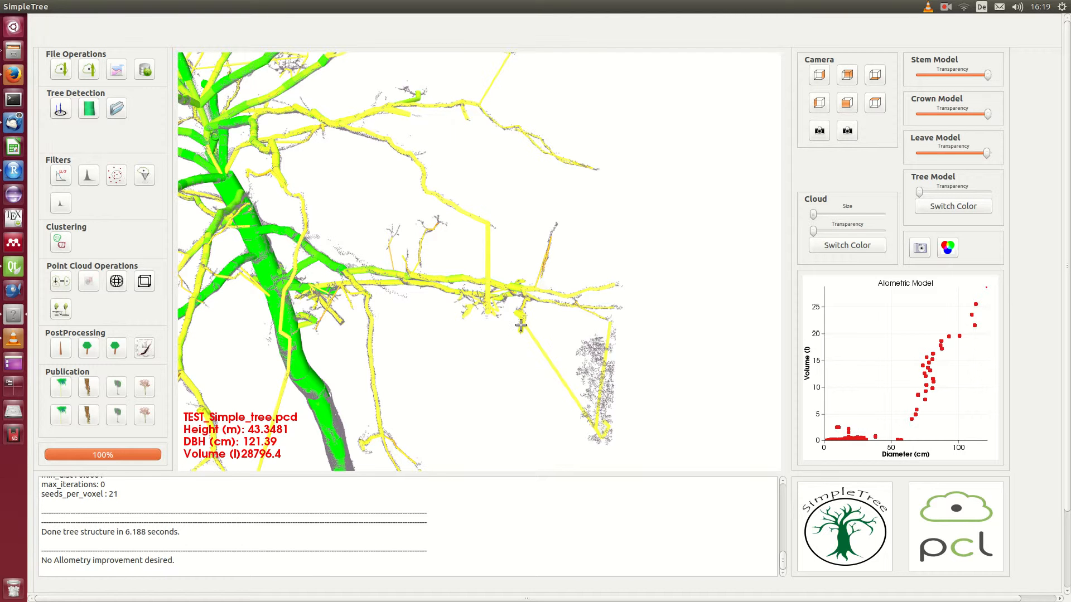
Inspect the upper crown for long cylinders that bridge gaps between separate branches.
scroll(471, 165, down, 5)
drag(528, 235, 489, 225)
scroll(489, 225, up, 5)
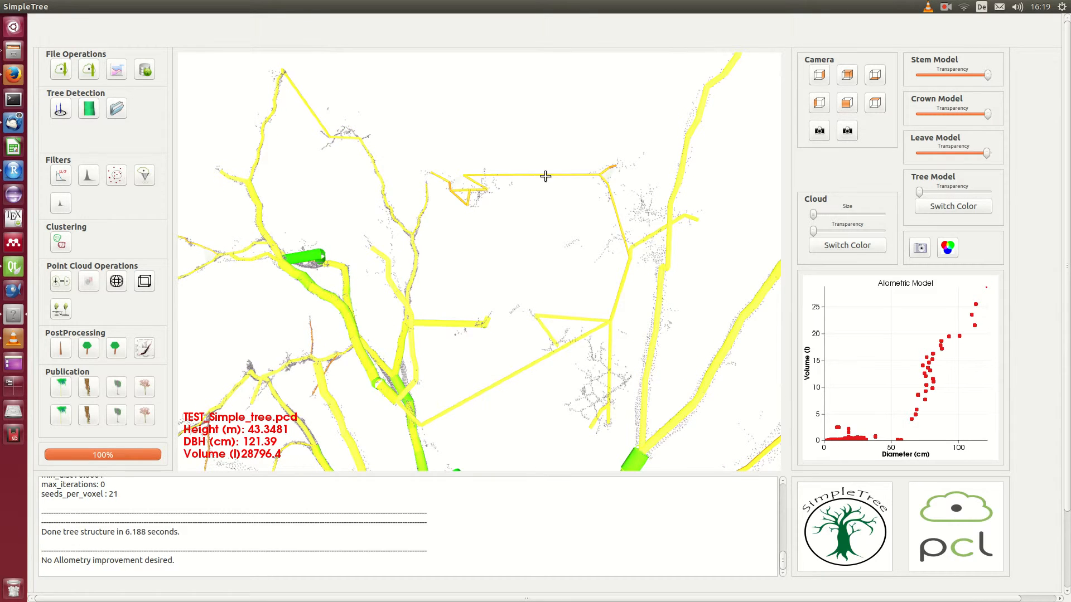
scroll(589, 407, down, 2)
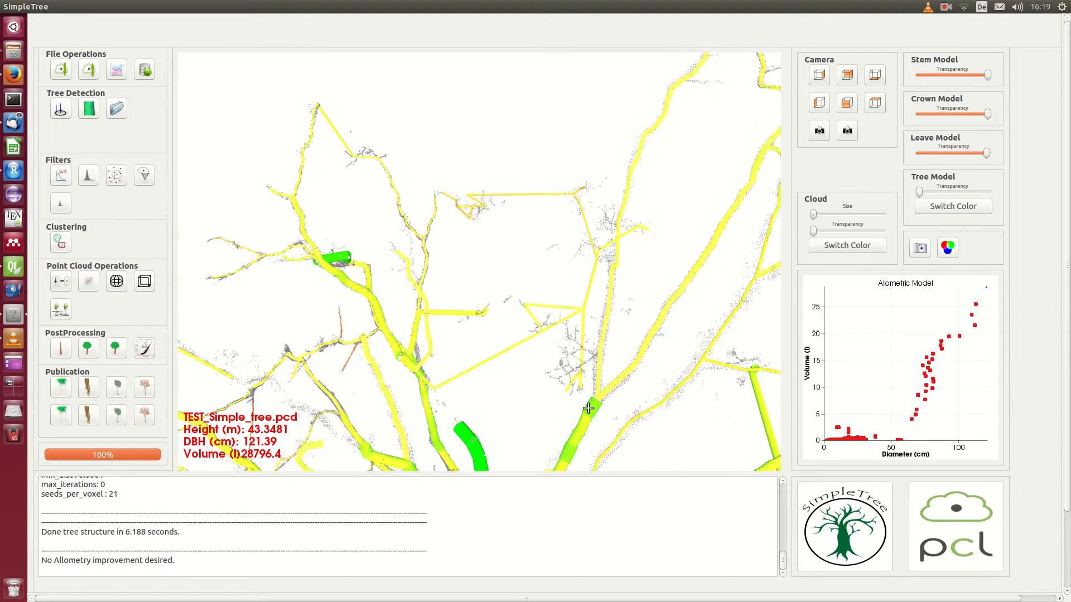
drag(549, 345, 790, 257)
scroll(390, 297, up, 6)
drag(390, 296, 486, 375)
scroll(547, 284, down, 6)
middle_drag(621, 273, 427, 307)
drag(427, 307, 397, 313)
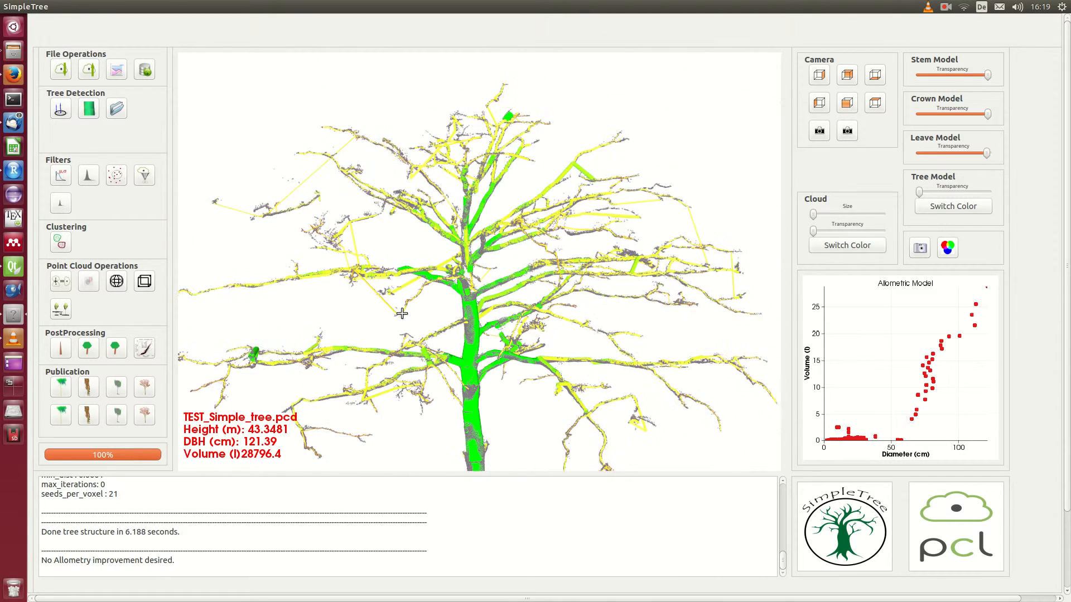
Crop the lower part of the hanging noise cluster with a sphere of radius 1 centred on its points.
drag(467, 329, 666, 303)
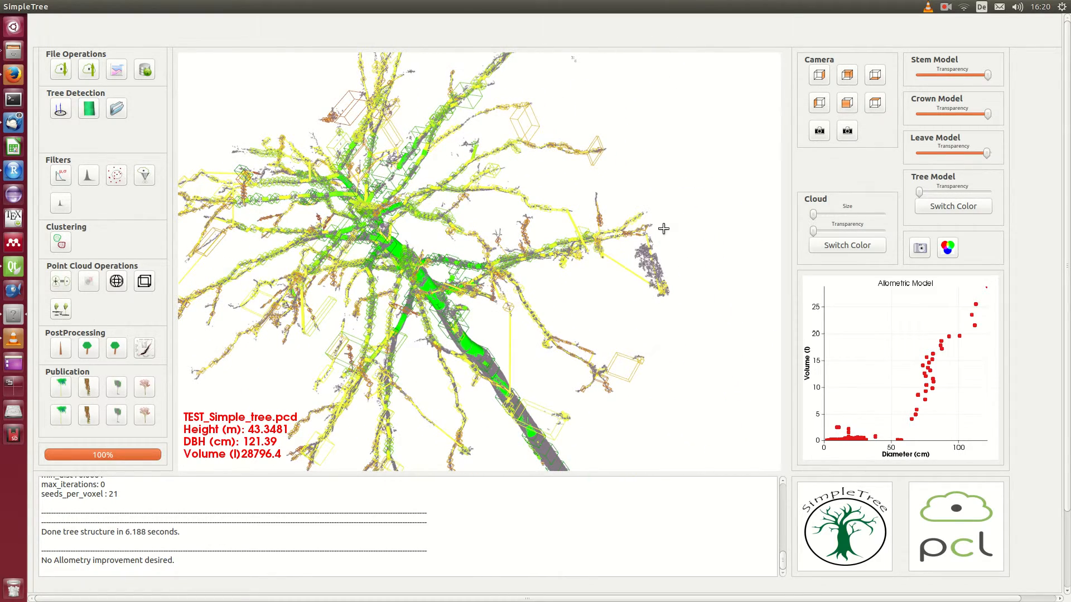
scroll(648, 302, up, 5)
drag(649, 303, 538, 323)
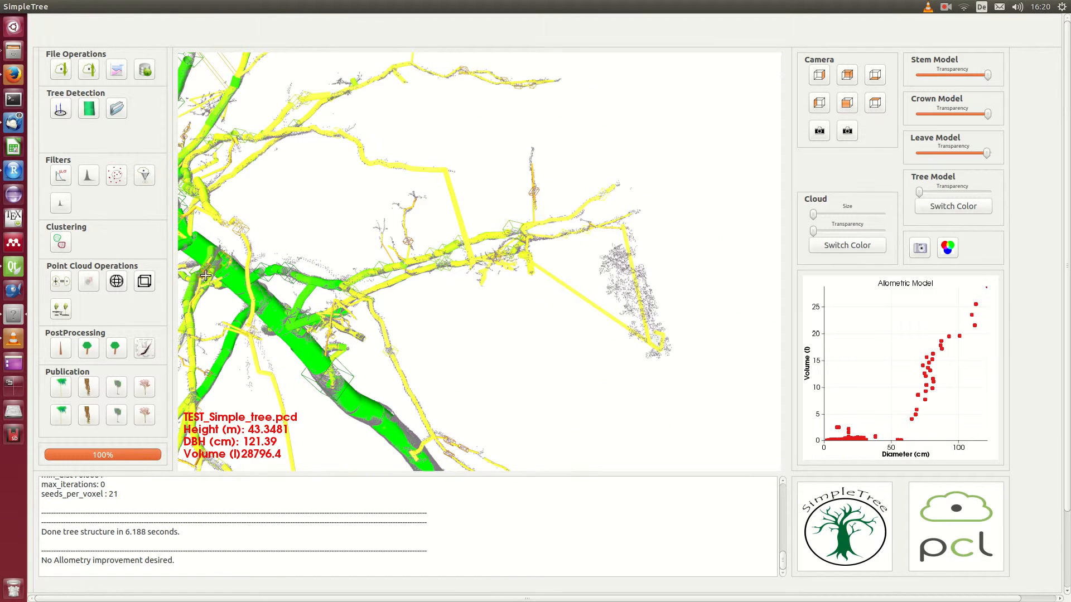
click(117, 282)
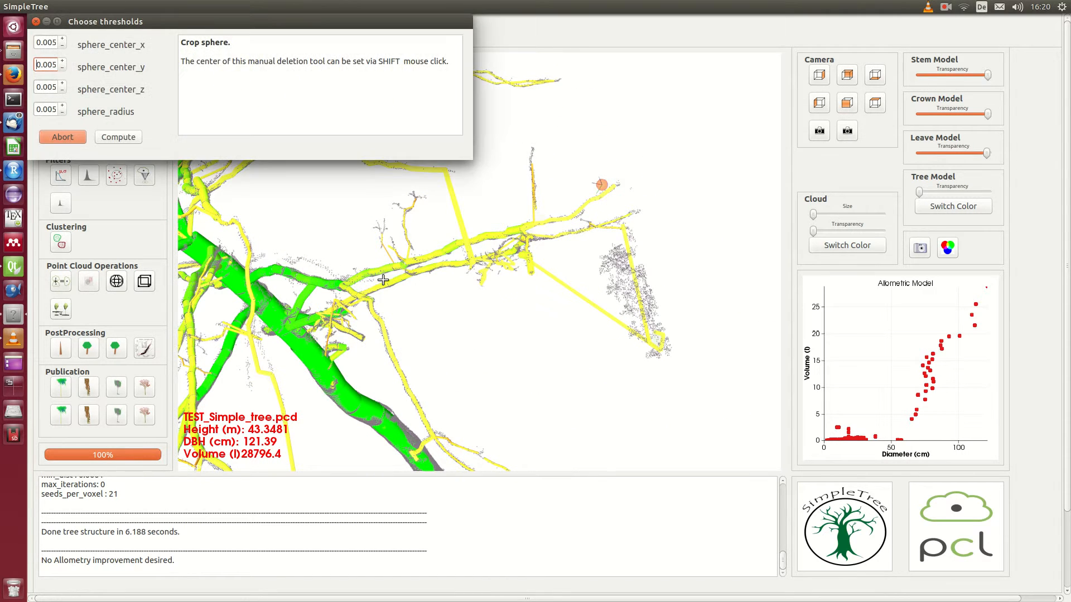
shift+click(637, 297)
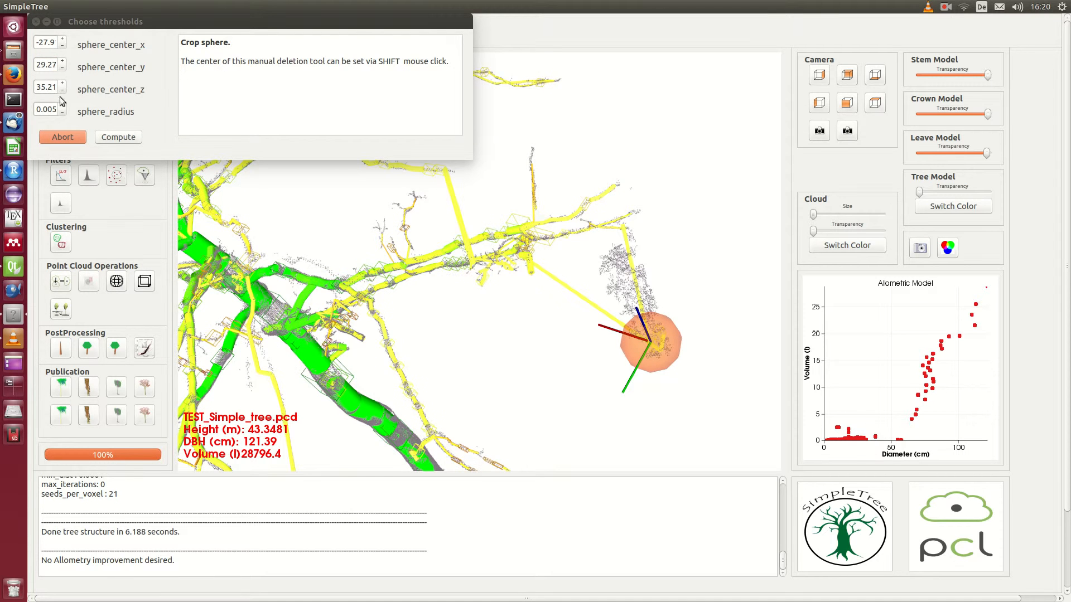
double_click(39, 110)
text(1)
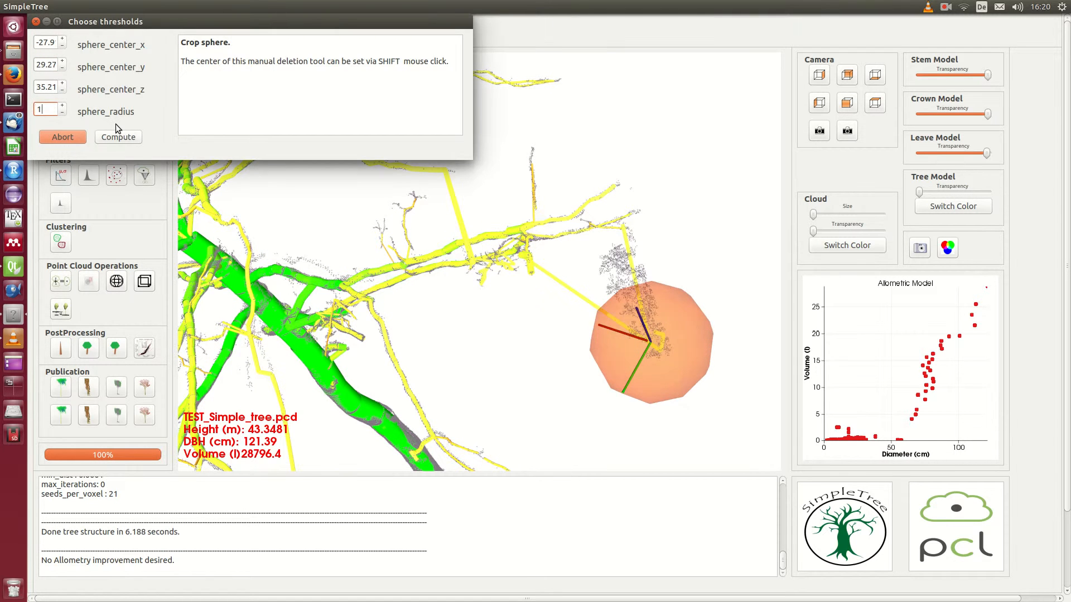
click(134, 138)
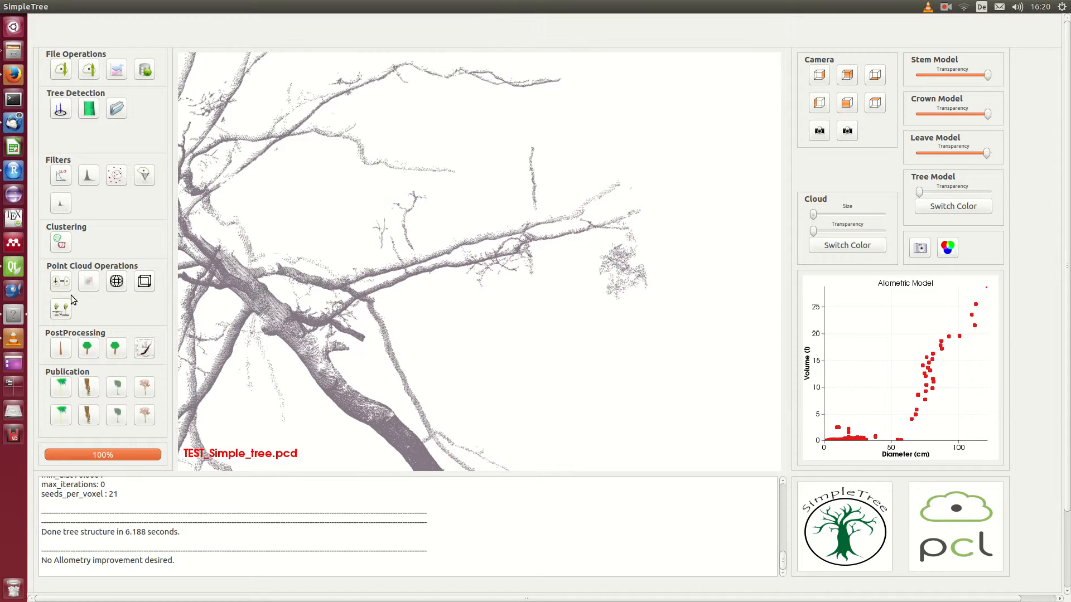
Crop the remaining part of the hanging noise cluster with a second, smaller sphere centred on its points.
click(117, 282)
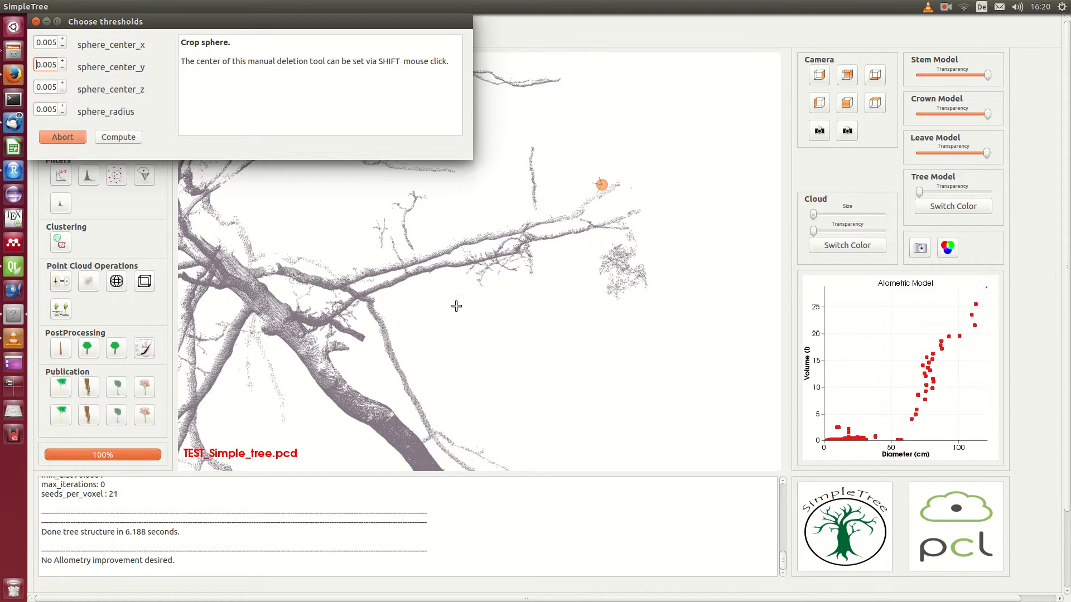
shift+click(614, 262)
drag(38, 113, 119, 127)
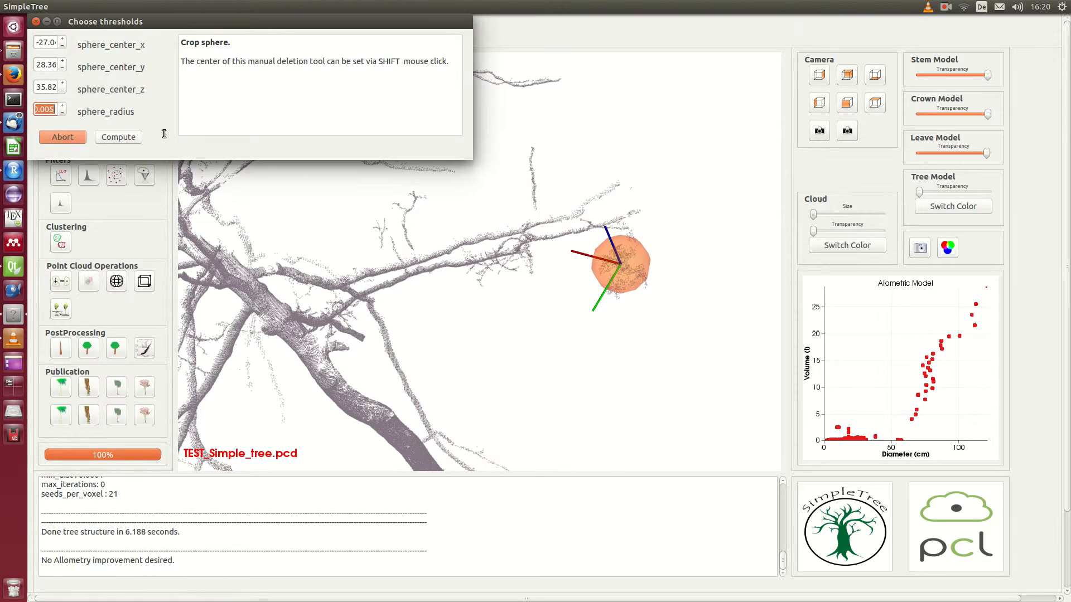
text(6)
click(126, 142)
Crop the middle of the detached twig clusters floating beside the stem with a sphere of radius 2 centred on its points.
drag(389, 196, 500, 190)
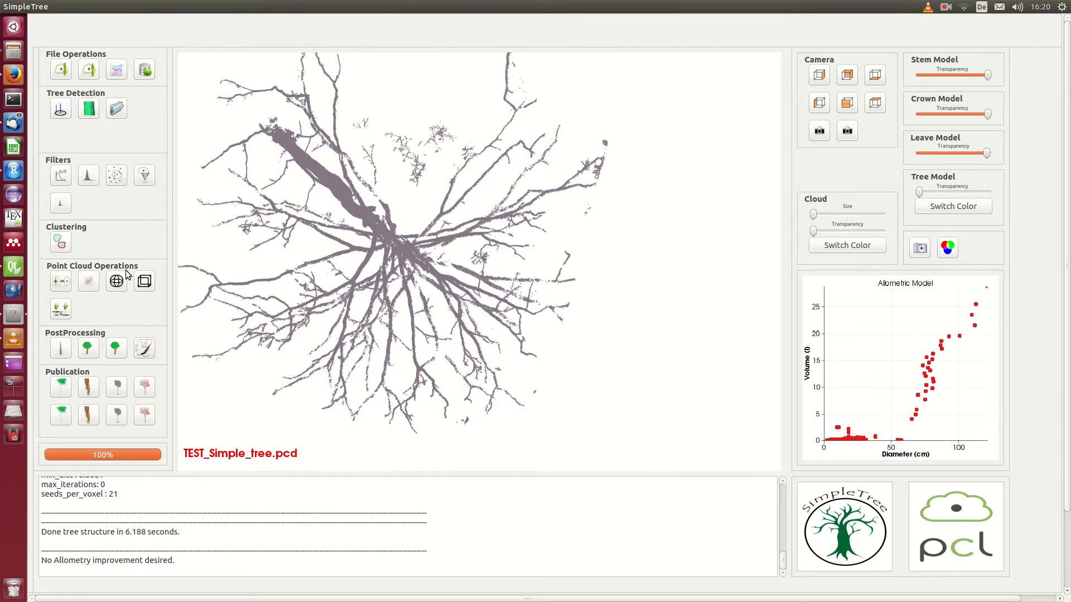
click(117, 281)
drag(322, 25, 859, 106)
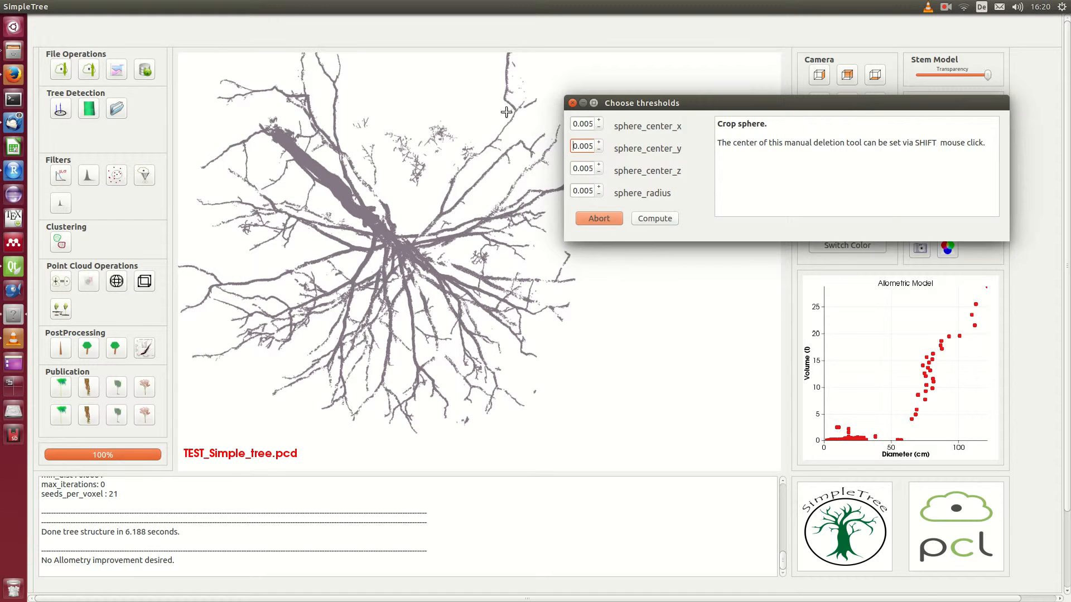
shift+click(405, 147)
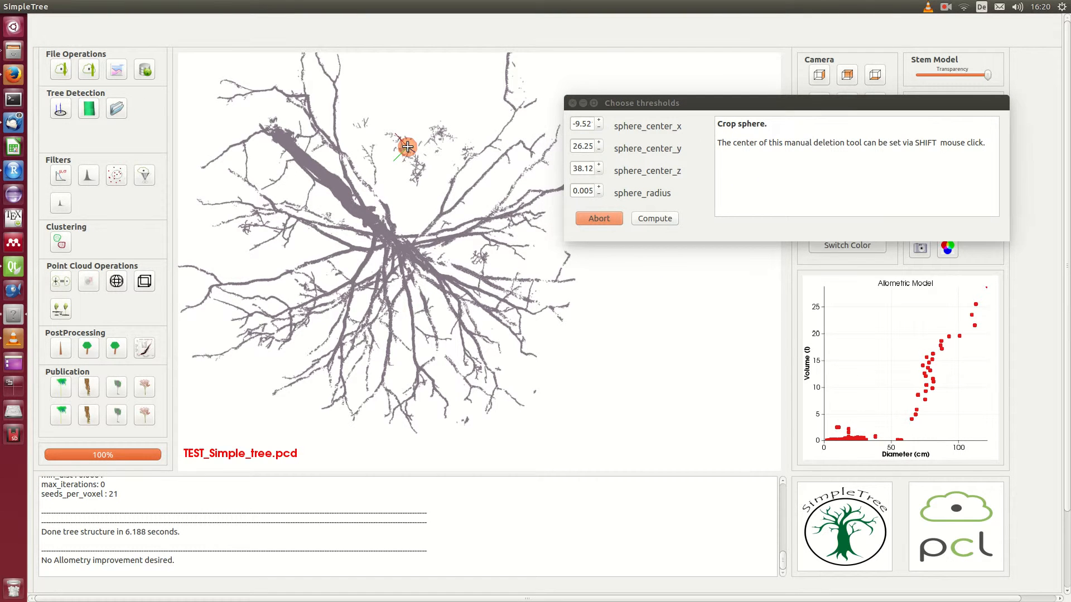
click(572, 194)
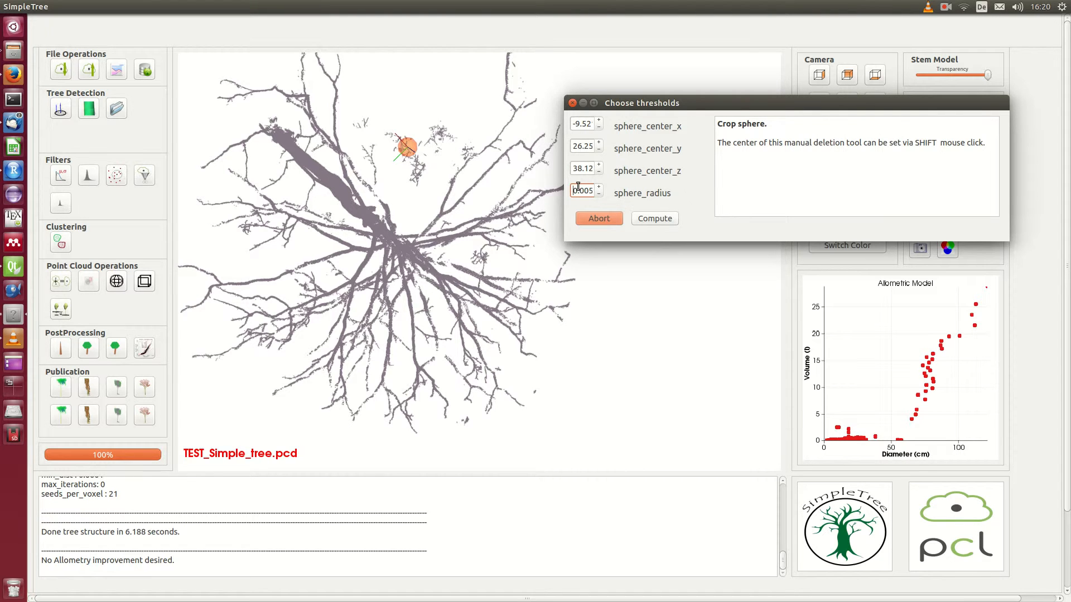
double_click(580, 190)
text(2)
key(Return)
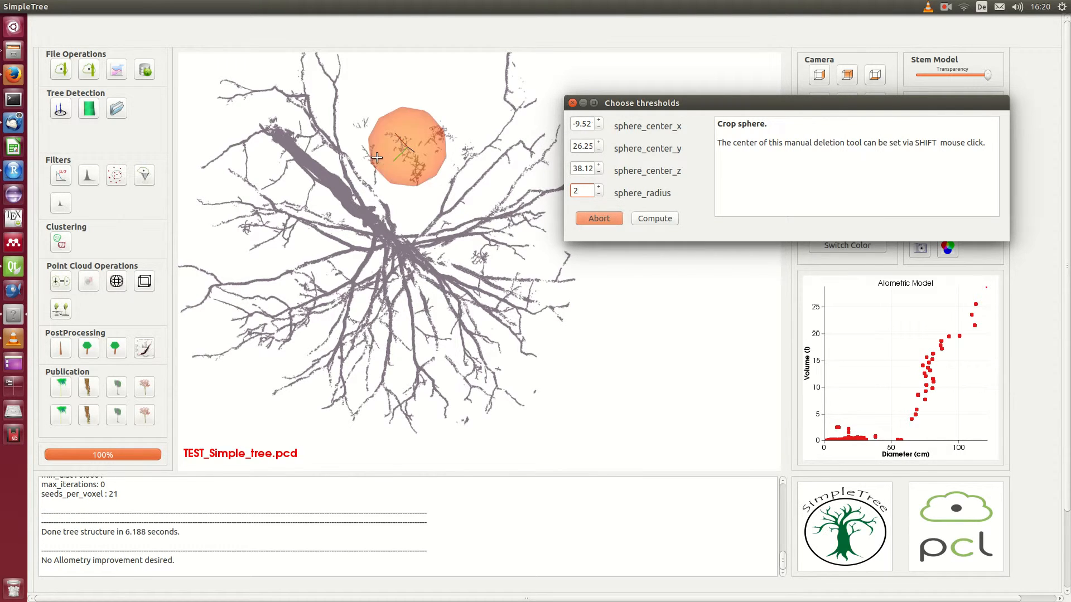
scroll(391, 176, up, 3)
click(655, 218)
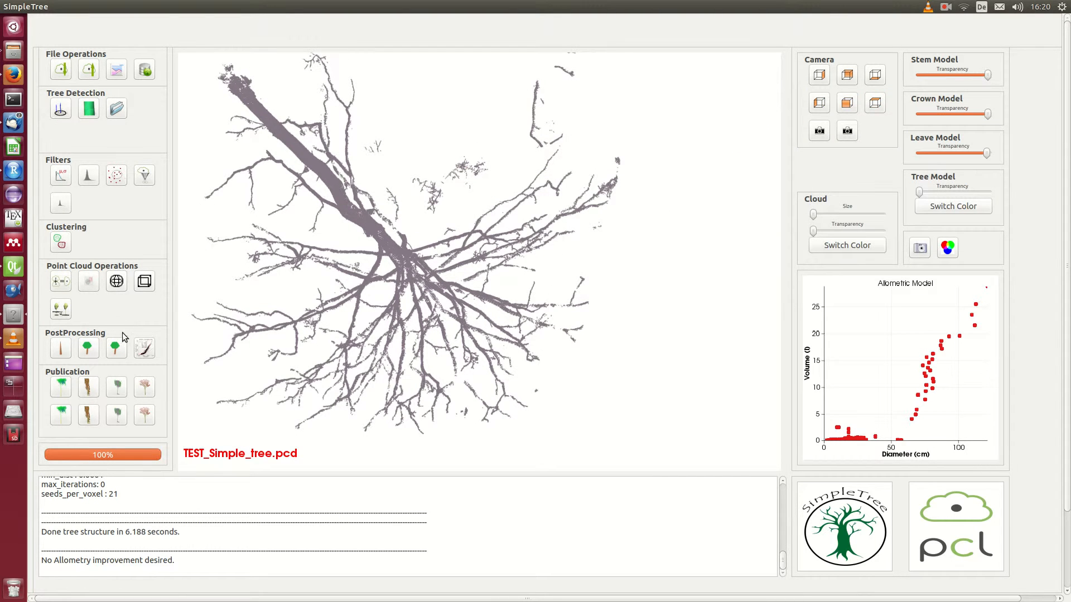
Crop the remaining detached twig cluster closest to the crown centre with a sphere of radius 2.
click(117, 281)
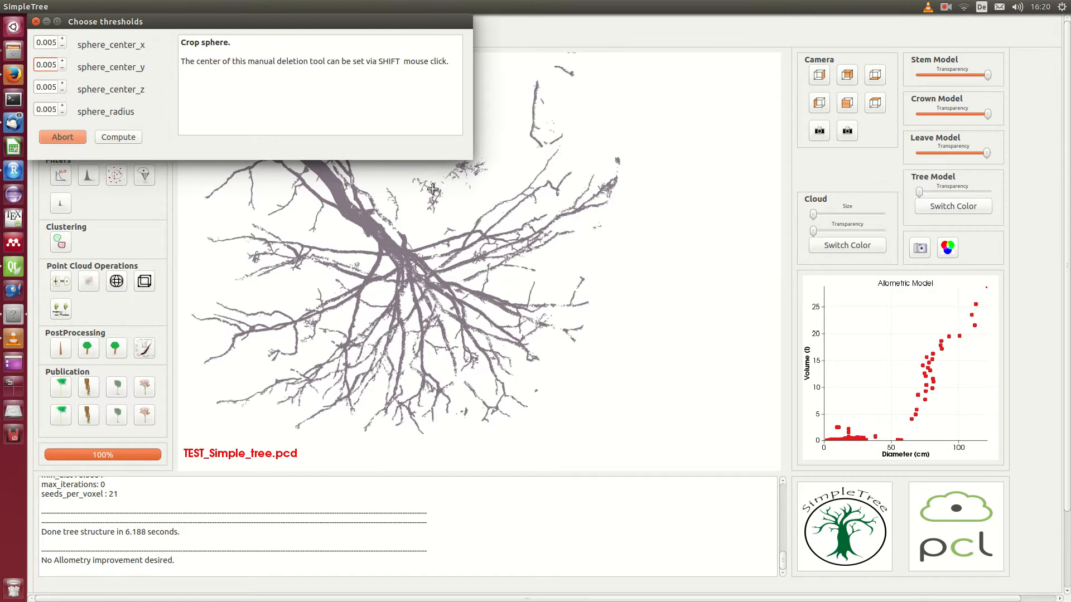
shift+click(432, 189)
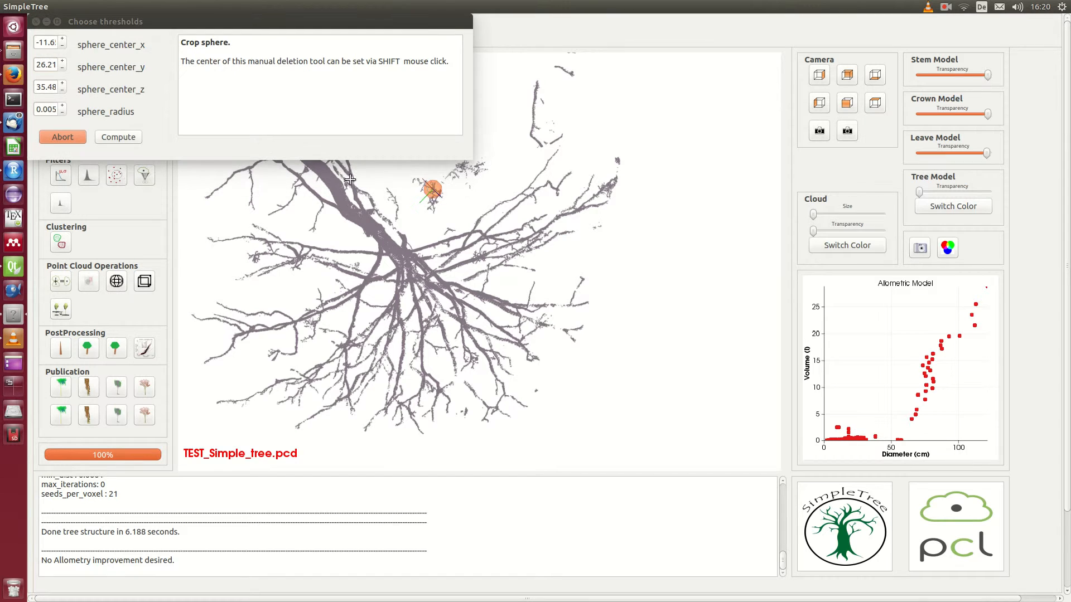
double_click(37, 109)
text(8)
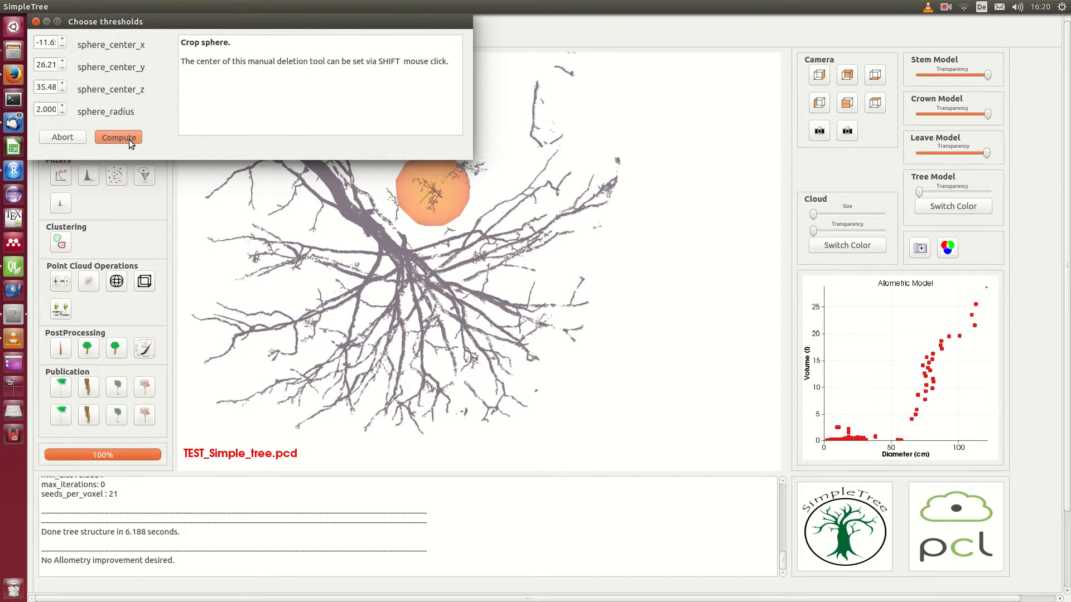
click(132, 137)
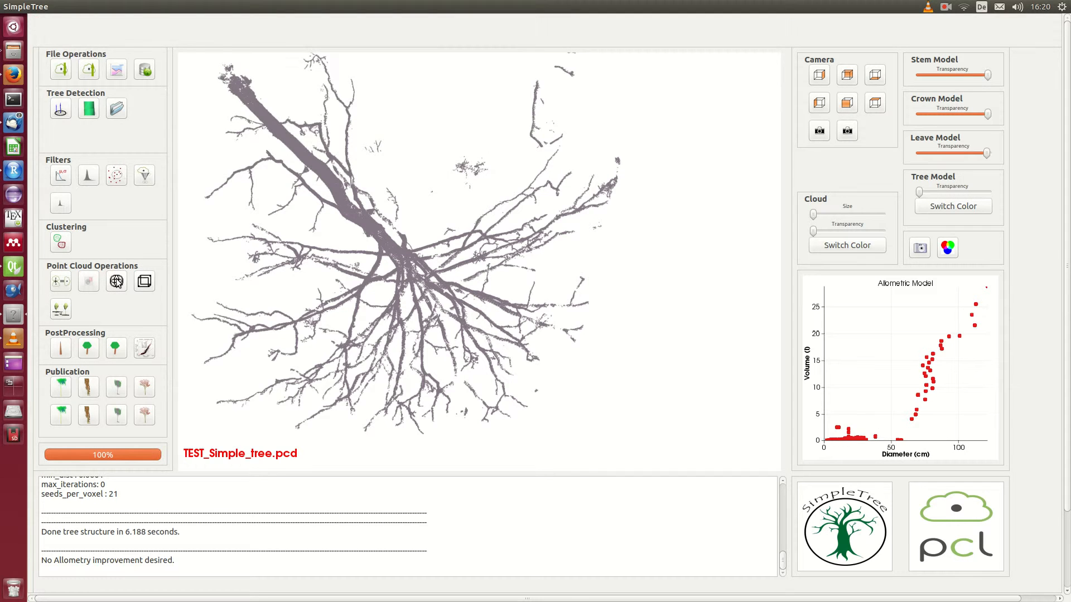
Crop the neighbouring detached twig cluster farther from the stem with a sphere of radius 2.
click(116, 282)
shift+click(466, 174)
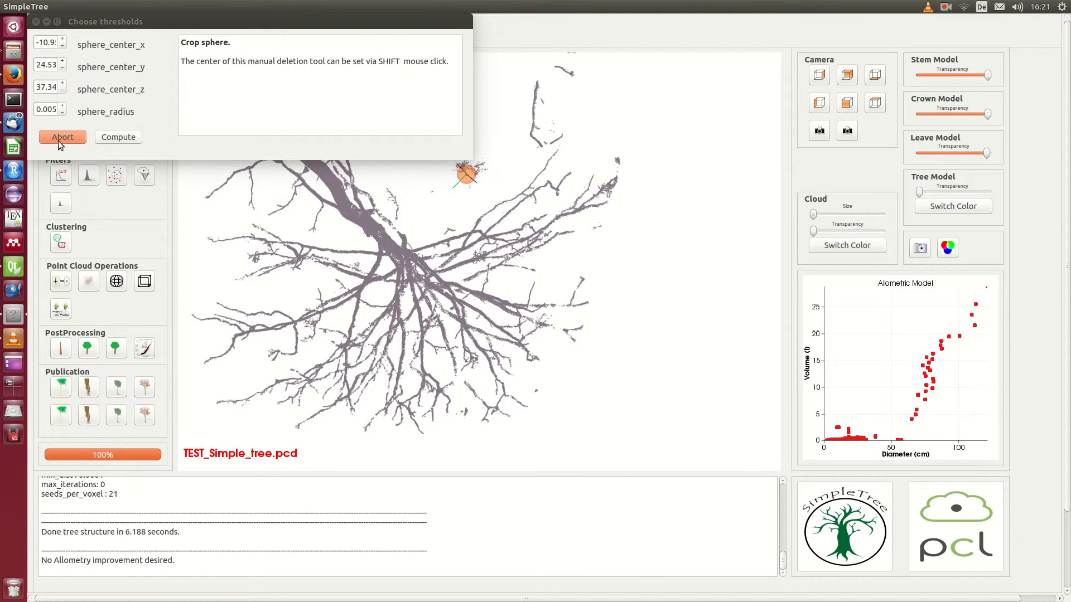
double_click(38, 110)
text(2)
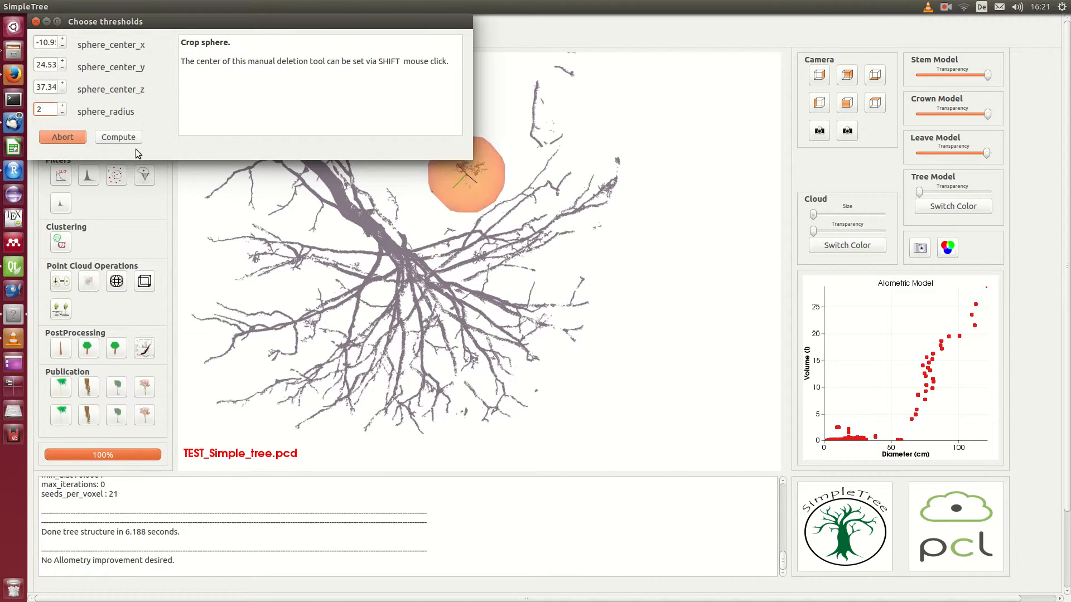
click(119, 137)
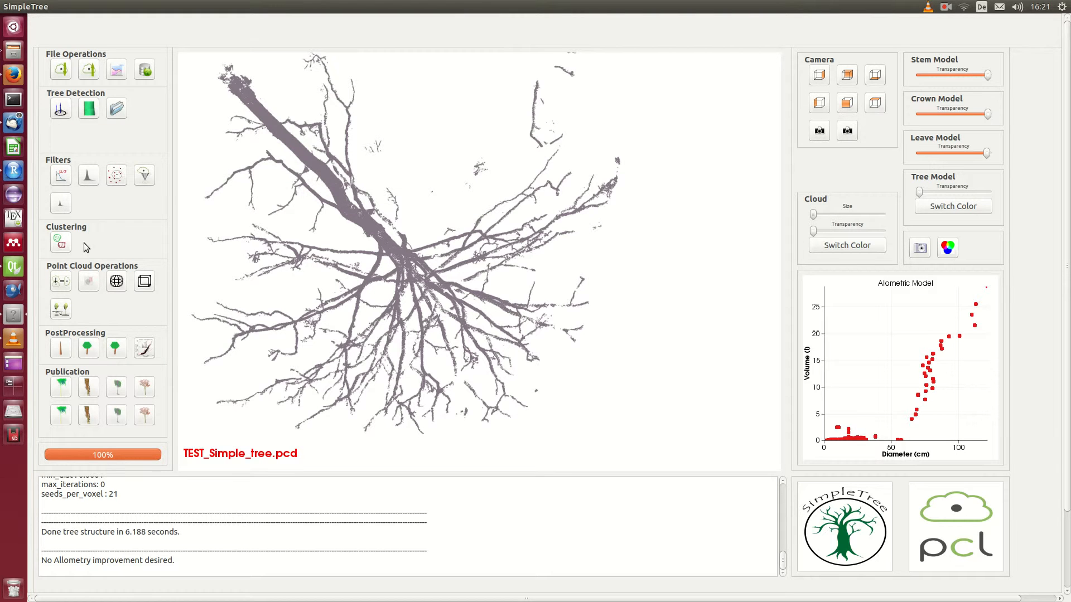
Crop the last remnant of the outer detached twig cluster with another sphere of radius 2.
click(118, 281)
shift+click(479, 170)
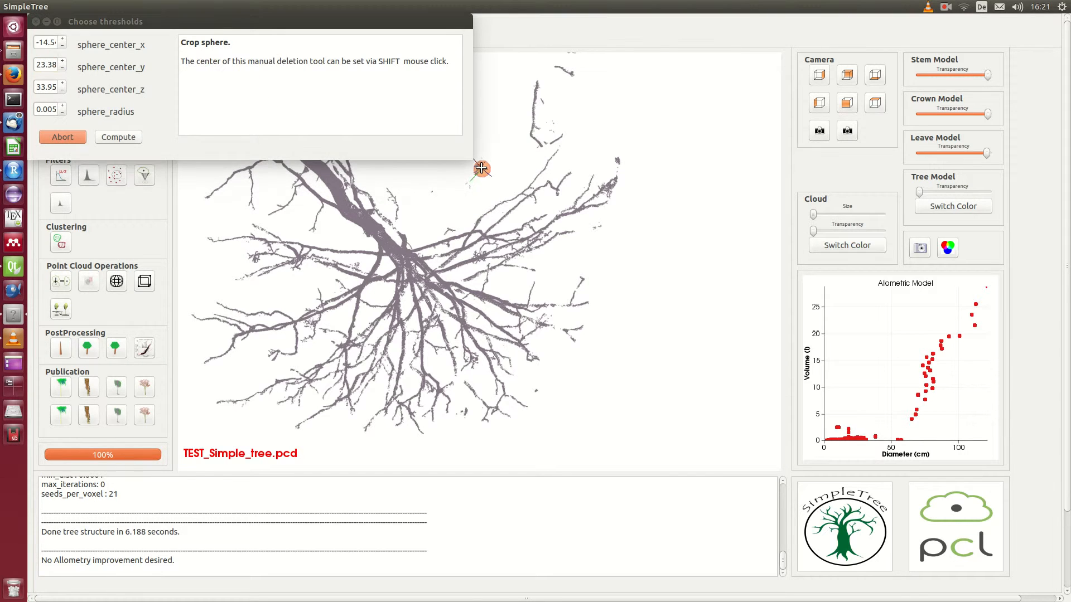
double_click(39, 108)
text(2)
click(127, 136)
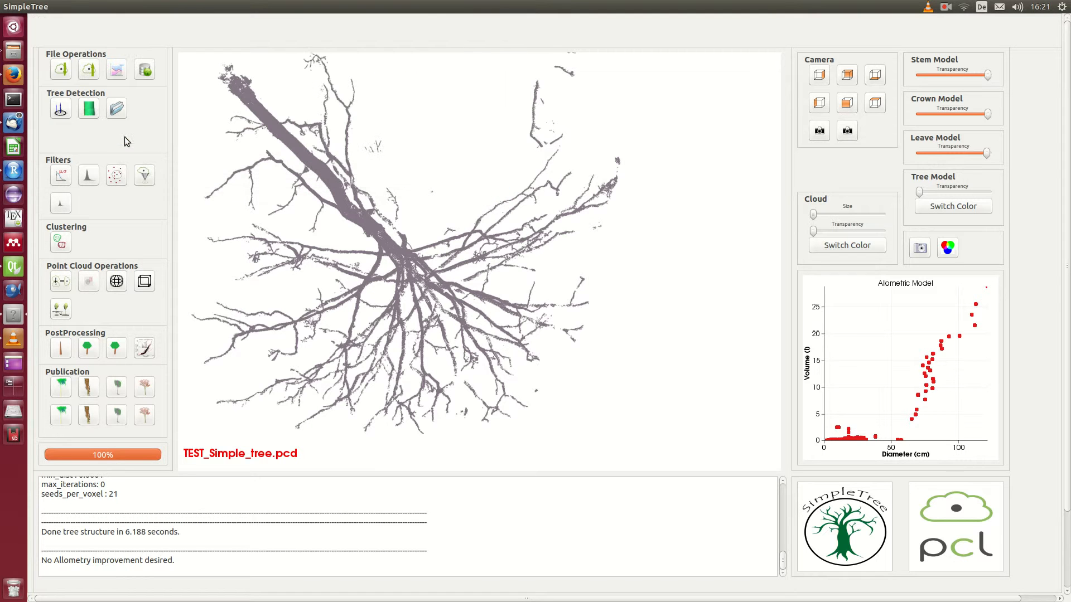
Crop the small isolated twig fragment next to the branch beside the stem with a sphere of radius 1.
drag(358, 180, 388, 175)
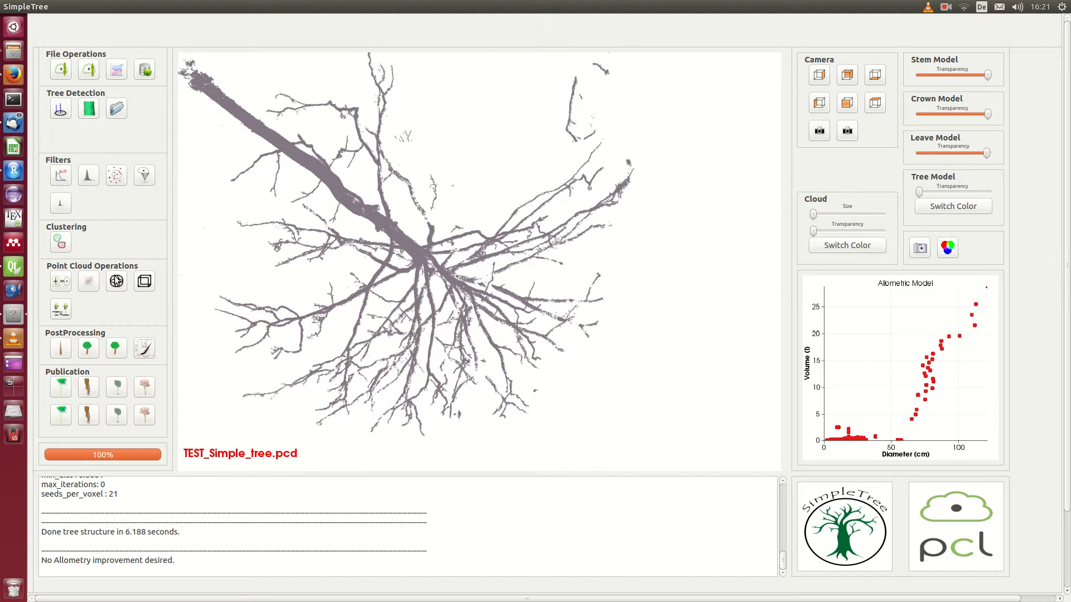
click(117, 281)
drag(330, 29, 882, 168)
shift+click(408, 139)
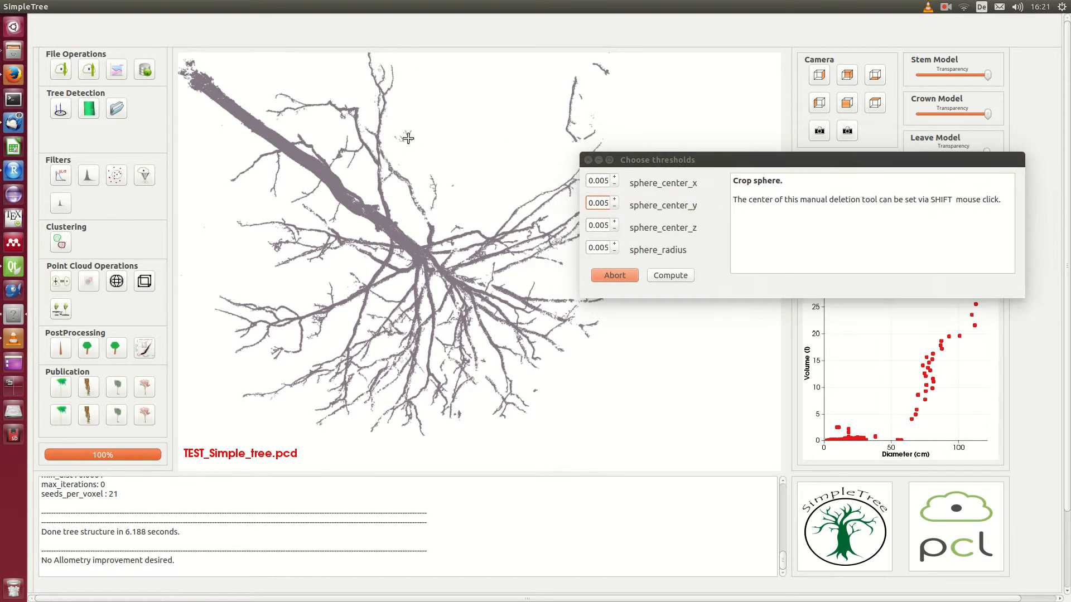
double_click(592, 251)
text(1)
click(669, 275)
Crop the isolated noise points just beyond the longest hanging branch's tip with a sphere of radius 1.
drag(489, 204, 441, 340)
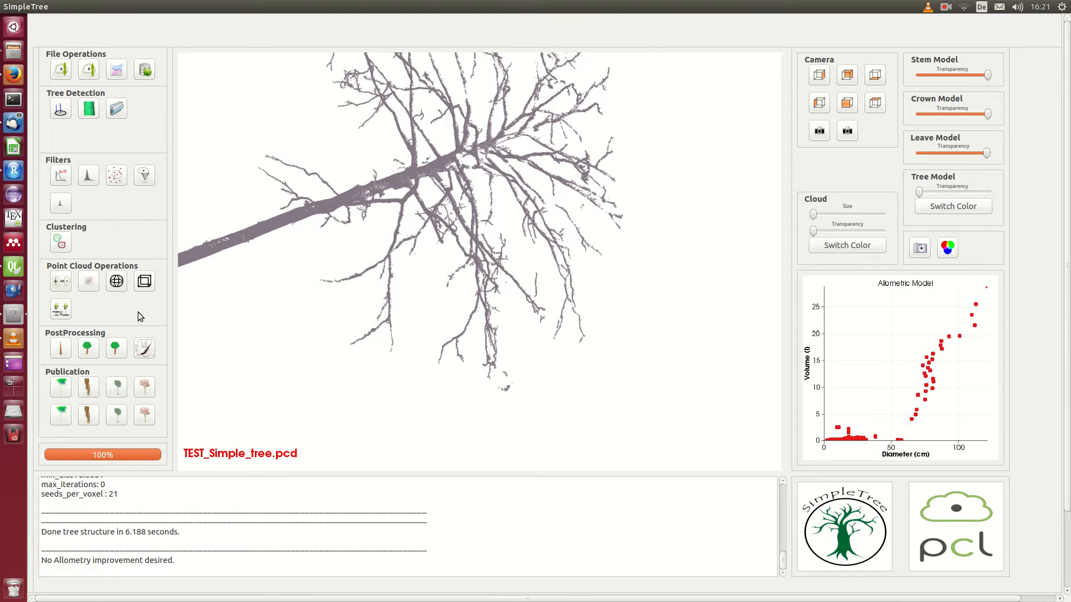
click(117, 282)
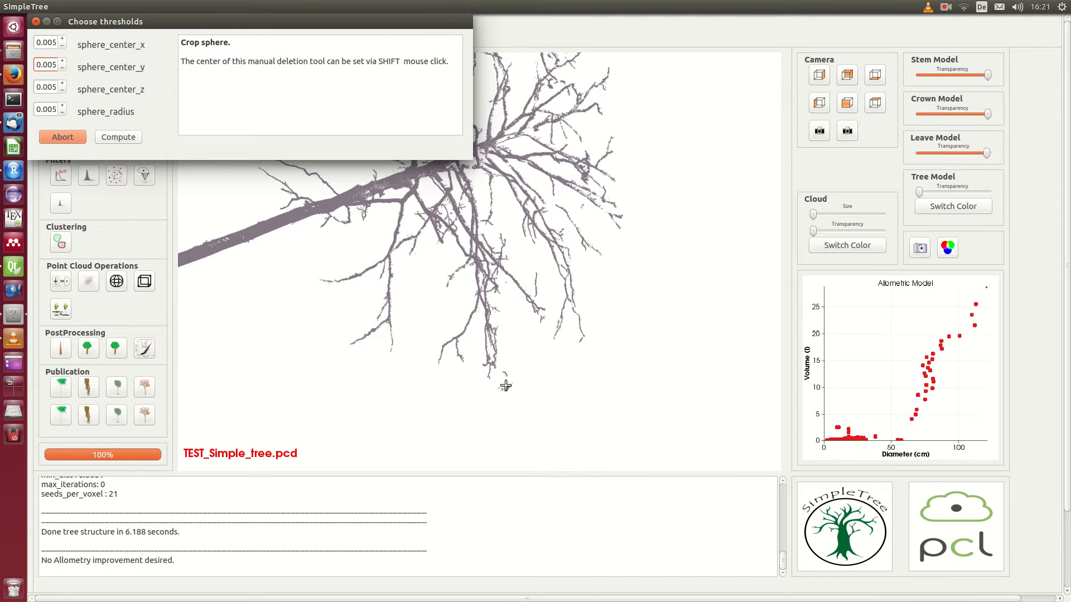
shift+click(505, 385)
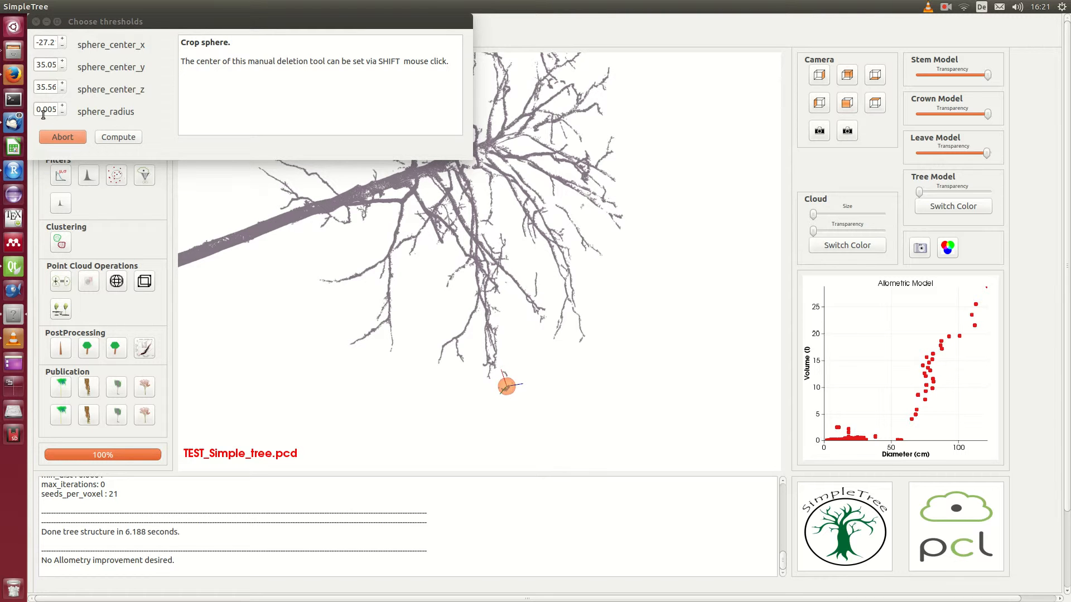
drag(36, 110, 110, 133)
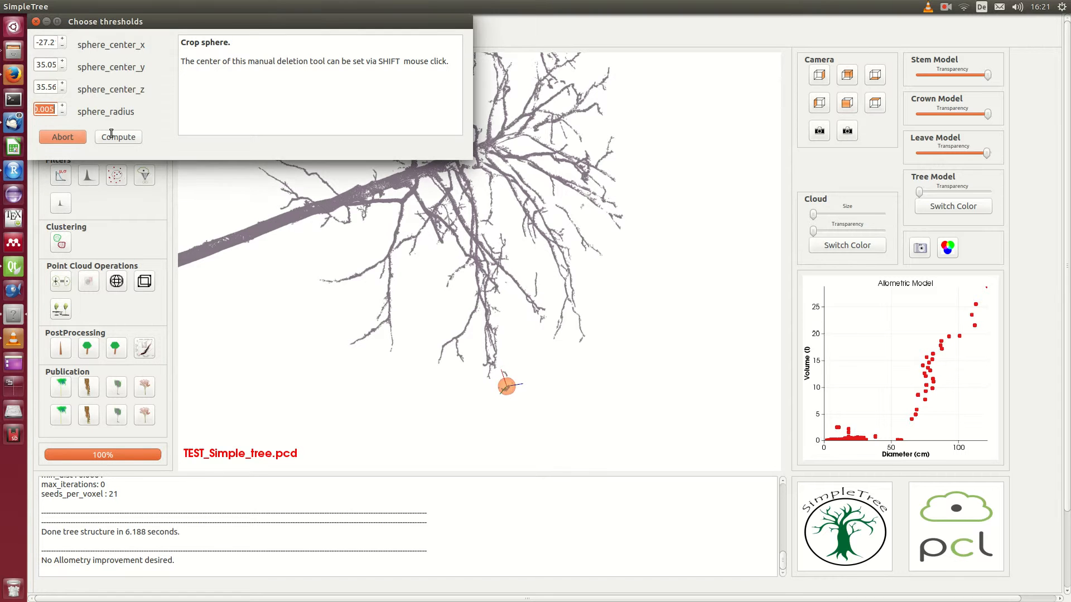
text(1)
click(119, 142)
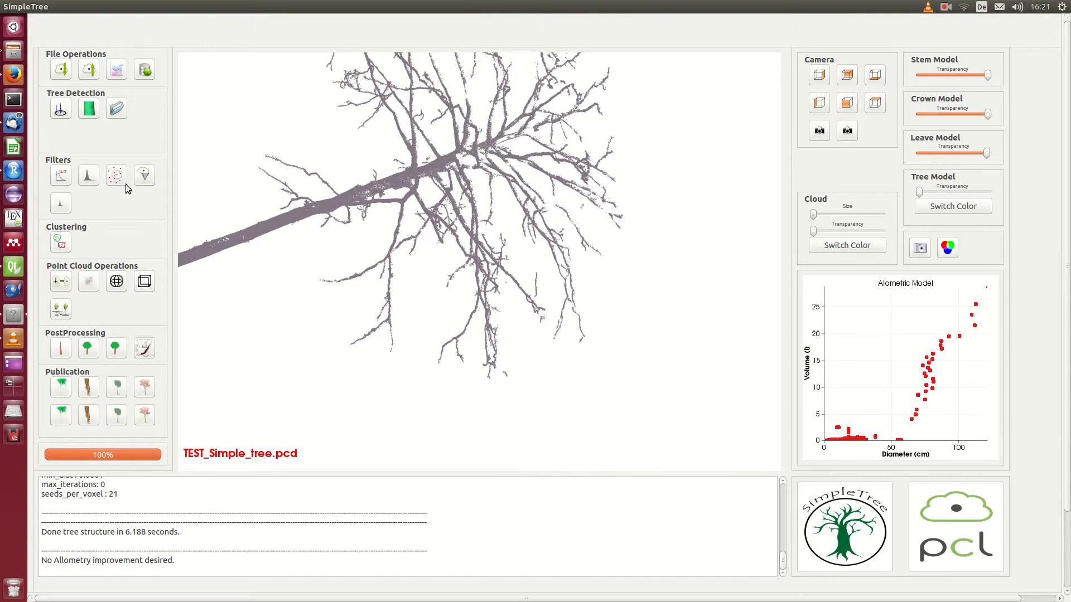
Crop the leftover speck of points beside the hanging branch's tip with a sphere centred on it.
click(116, 282)
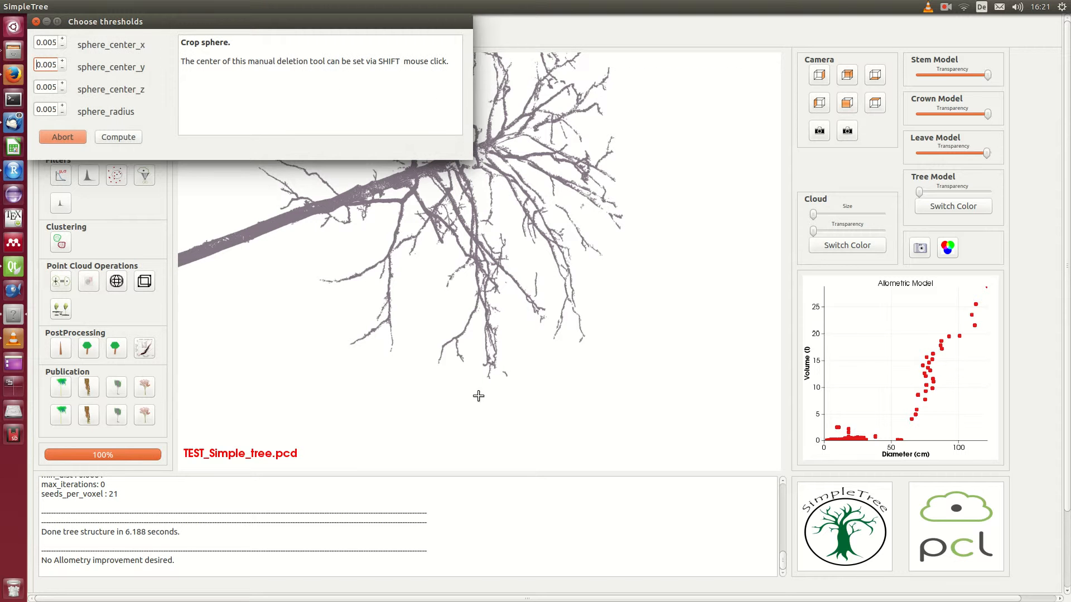
shift+click(507, 377)
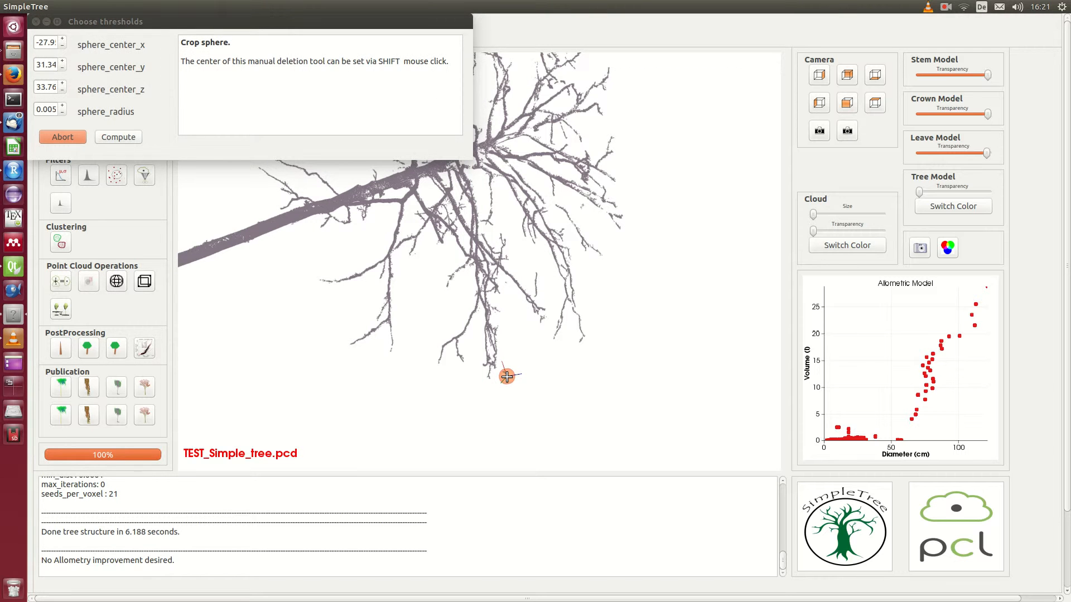
click(125, 138)
Crop the small noise cluster past the tip of the long side branch with a sphere centred on its points.
drag(311, 253, 536, 45)
drag(507, 98, 438, 182)
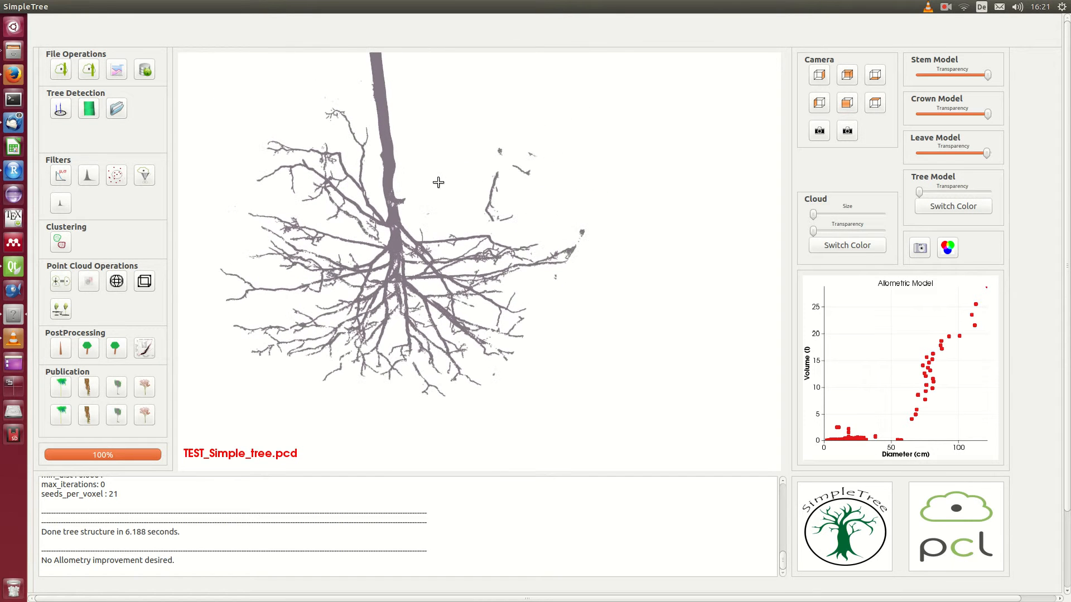
click(116, 282)
shift+click(581, 233)
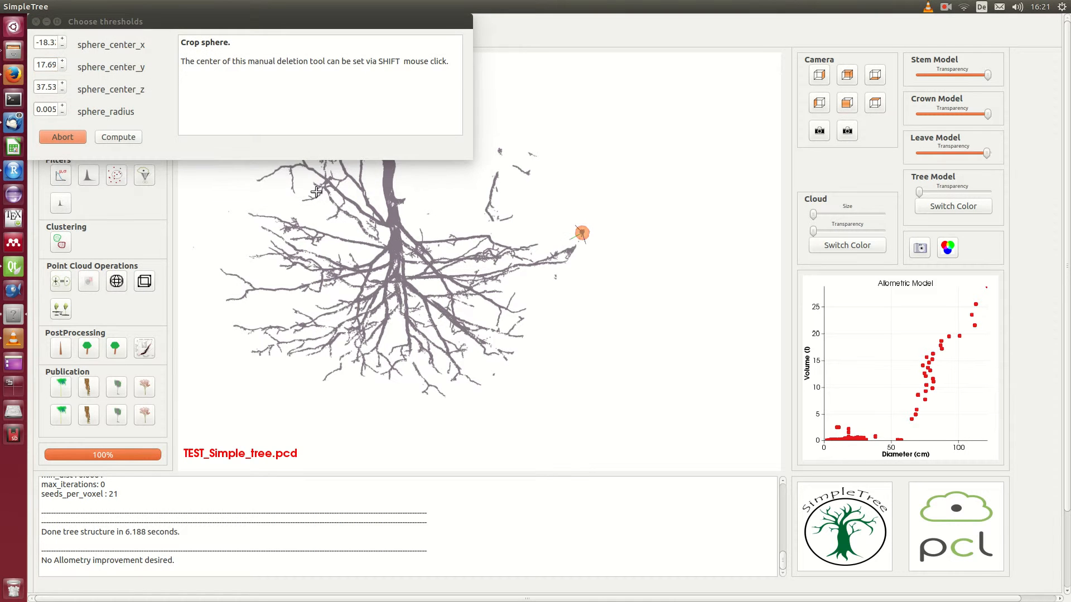
click(128, 140)
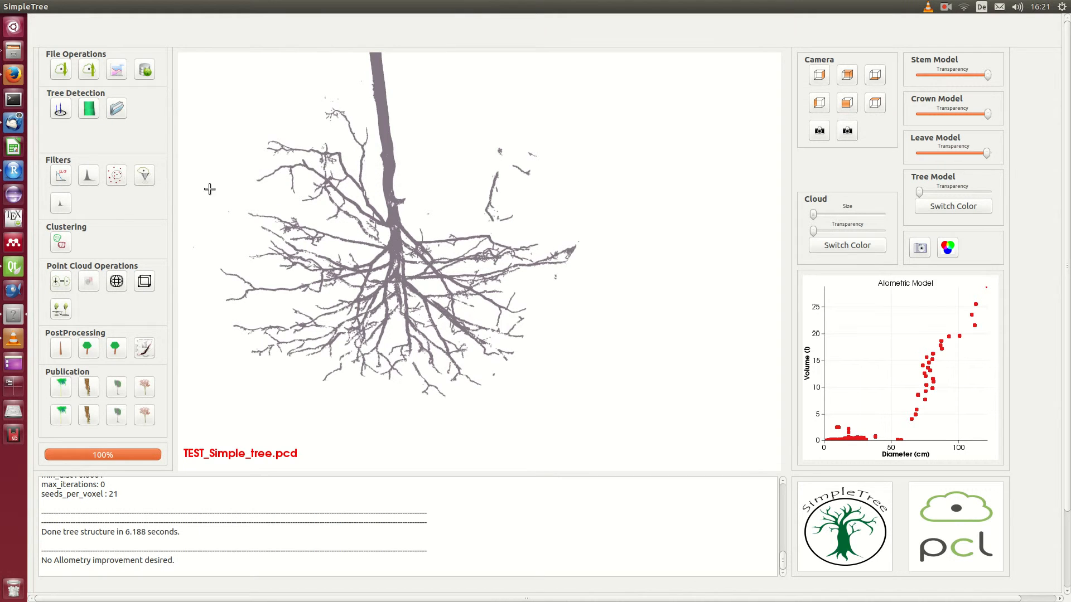
Crop the detached branch fragments floating outside the crown with one sphere of radius 3.5 centred on the longest fragment.
click(116, 281)
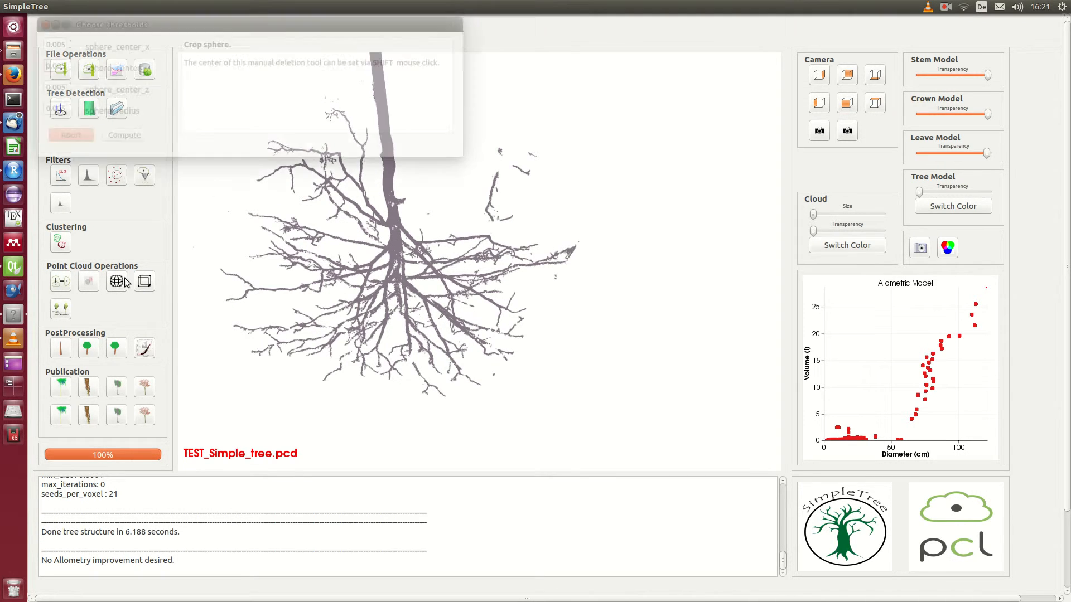
shift+click(491, 188)
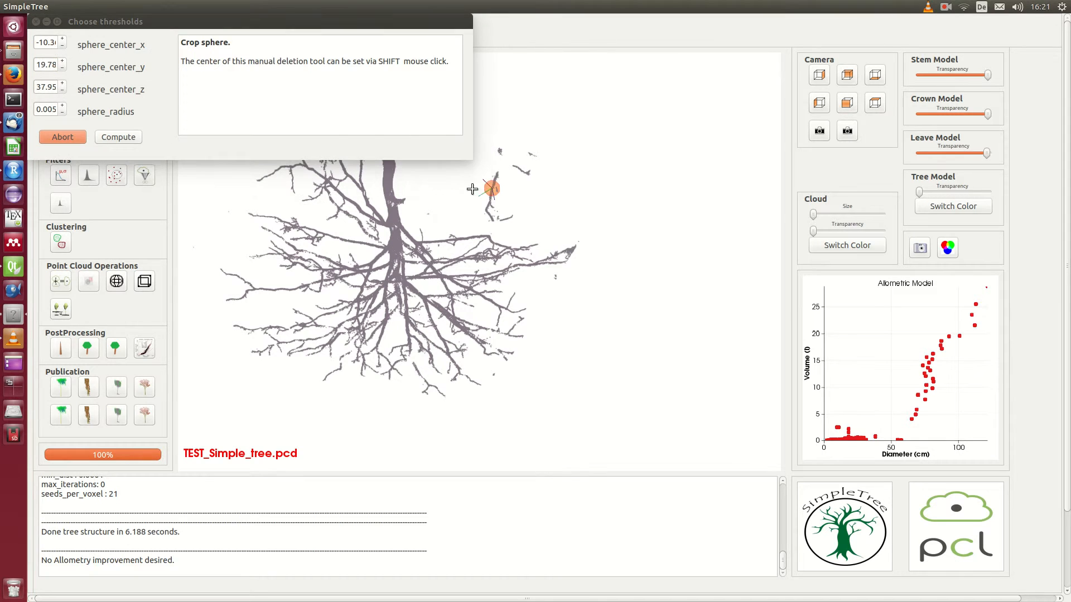
triple_click(40, 108)
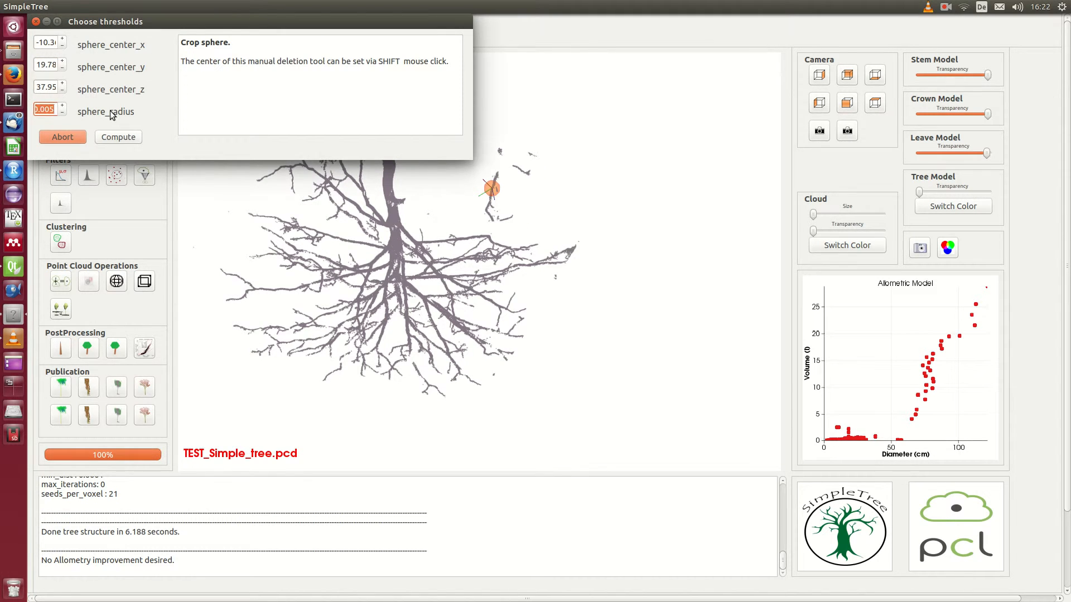
text(3)
drag(617, 210, 718, 222)
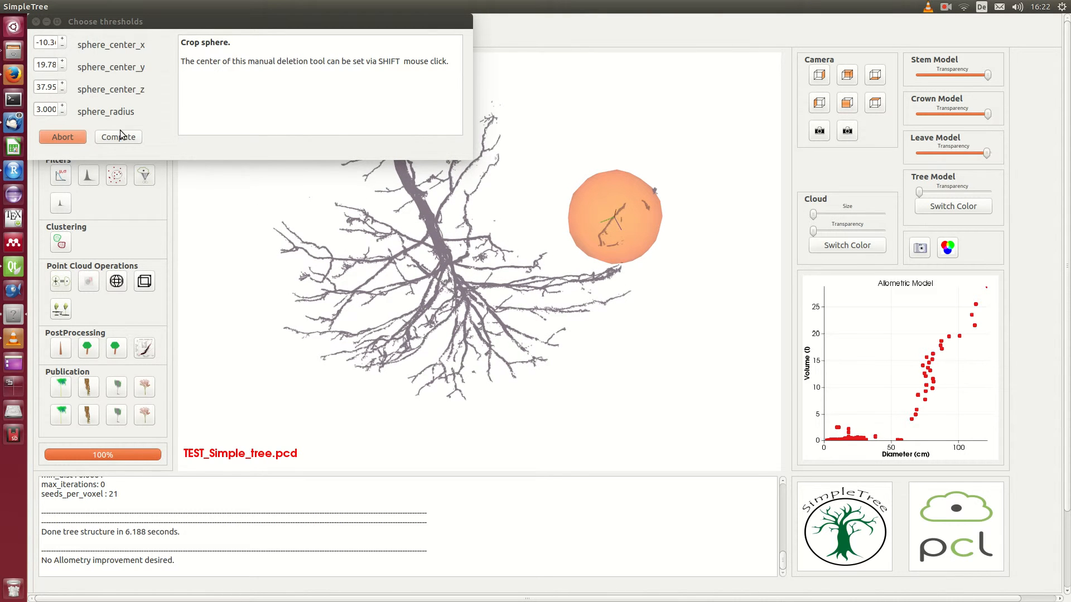
triple_click(40, 110)
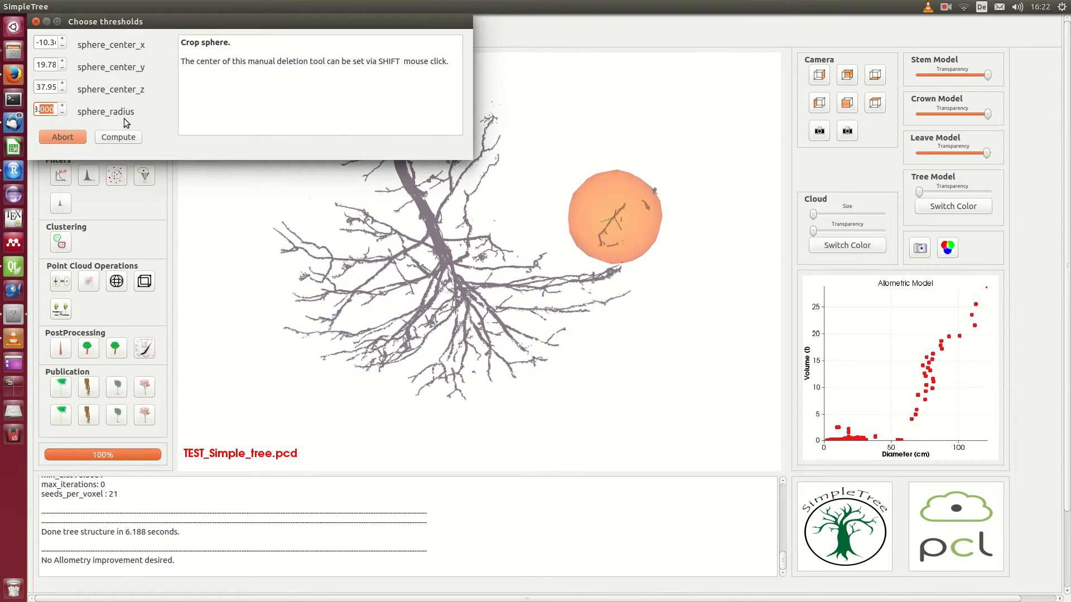
text(3.5)
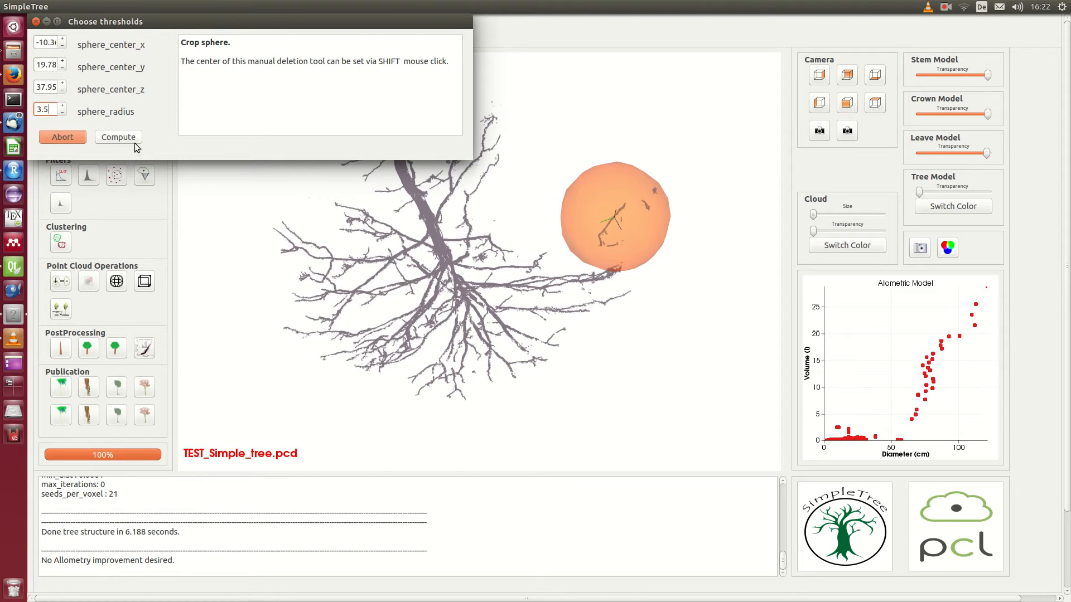
click(132, 140)
Crop the two leftover specks of points near the long side branch's tip, each with a sphere centred on it.
drag(613, 278, 569, 156)
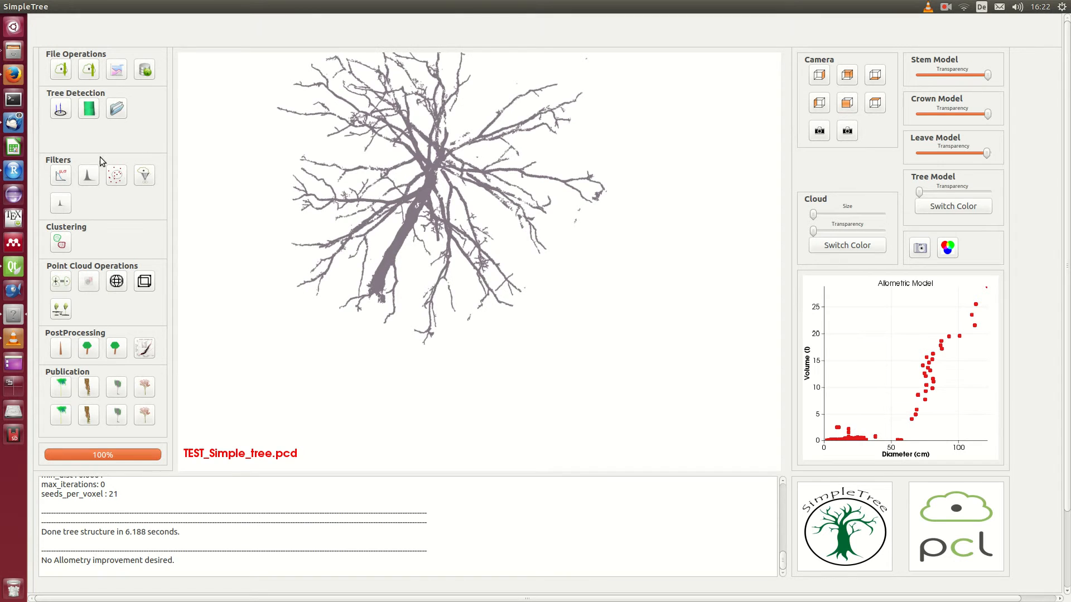
click(116, 281)
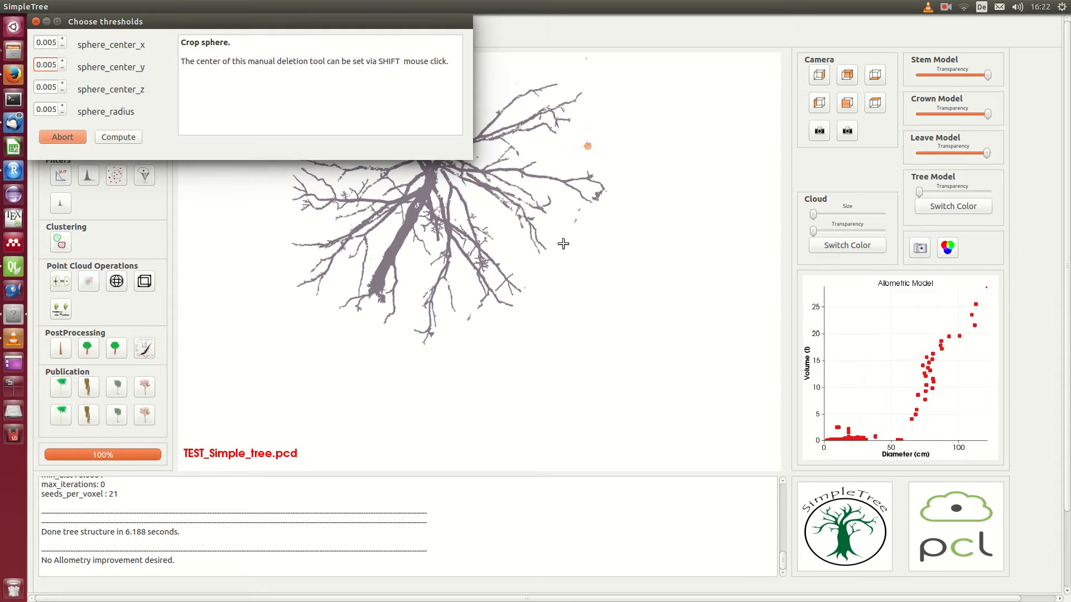
shift+click(579, 211)
click(118, 137)
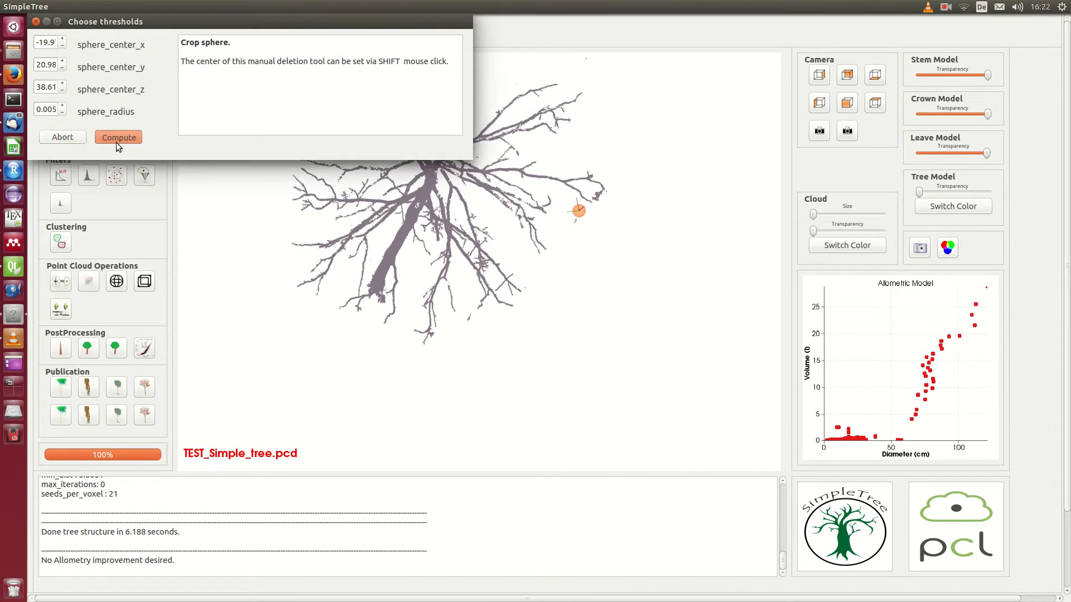
click(114, 284)
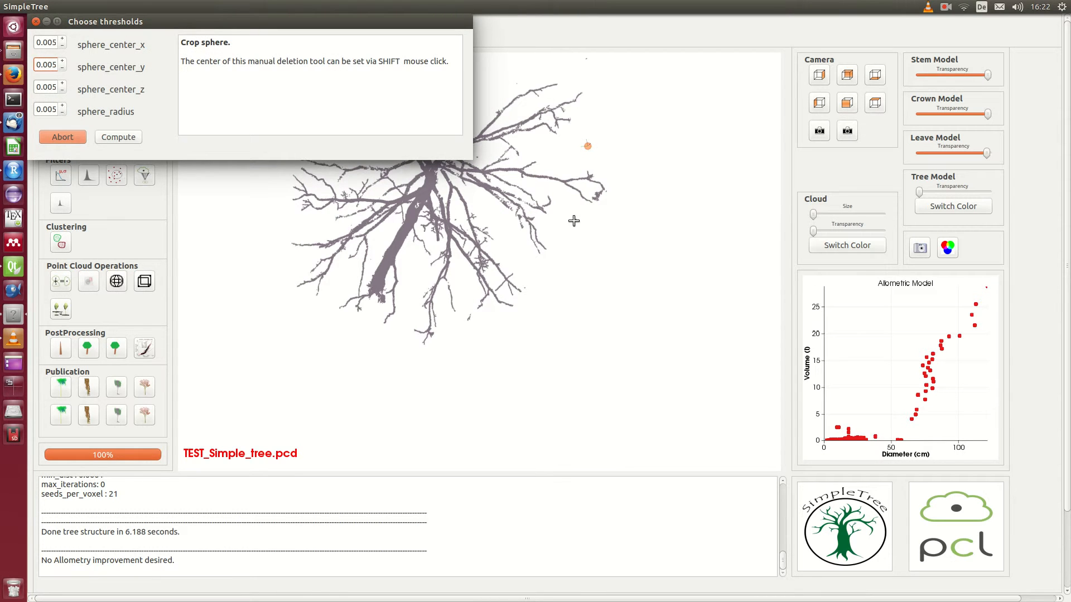
shift+click(574, 221)
click(118, 137)
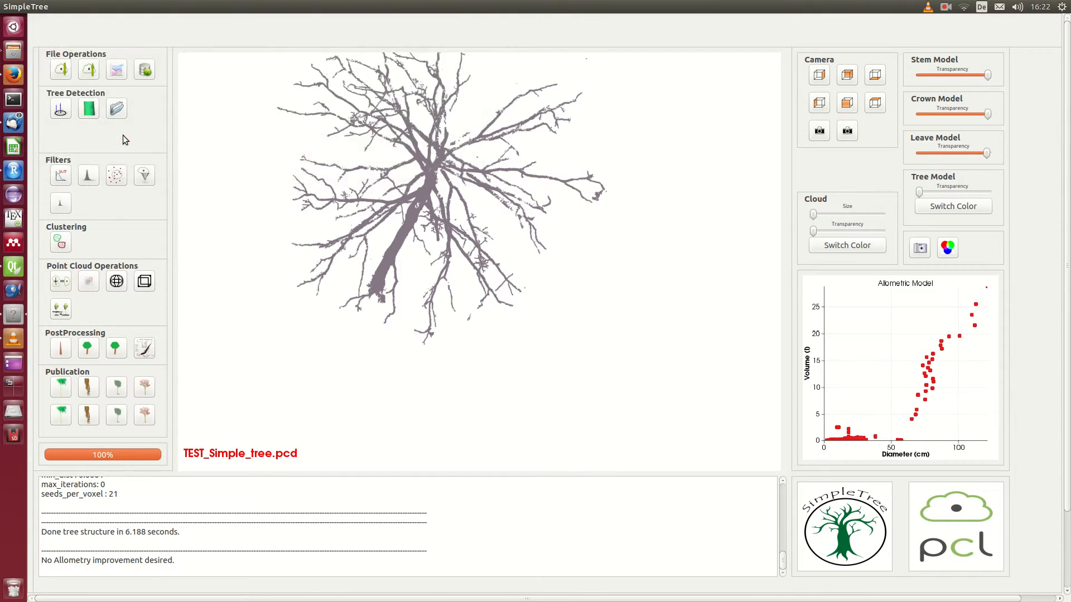
Save the cropped point cloud as TEST_Simple_tree_DENOISED.pcd in the data folder.
drag(510, 214, 436, 7)
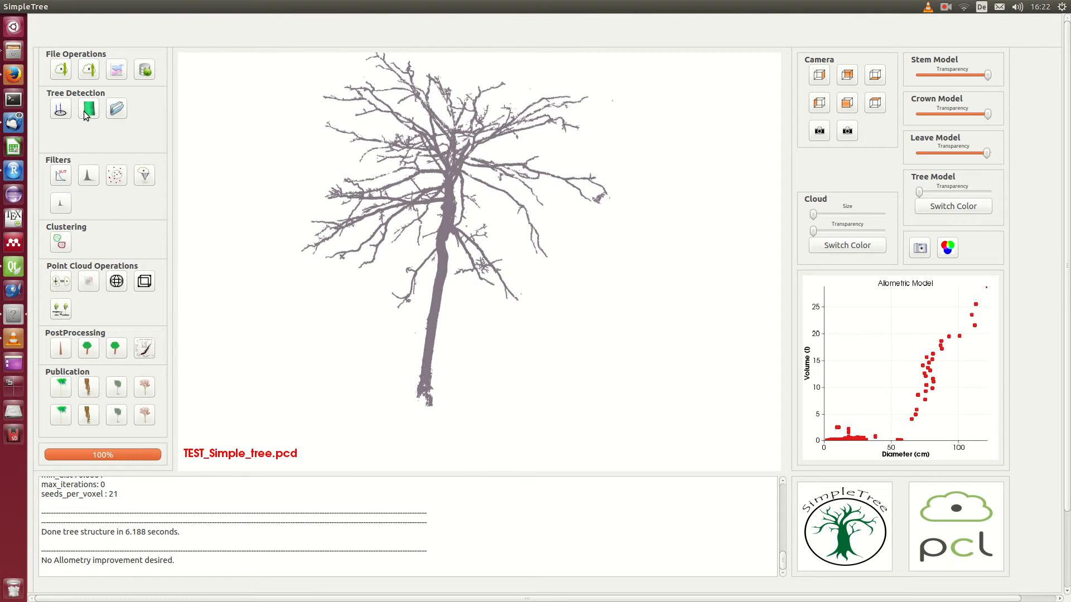
click(90, 71)
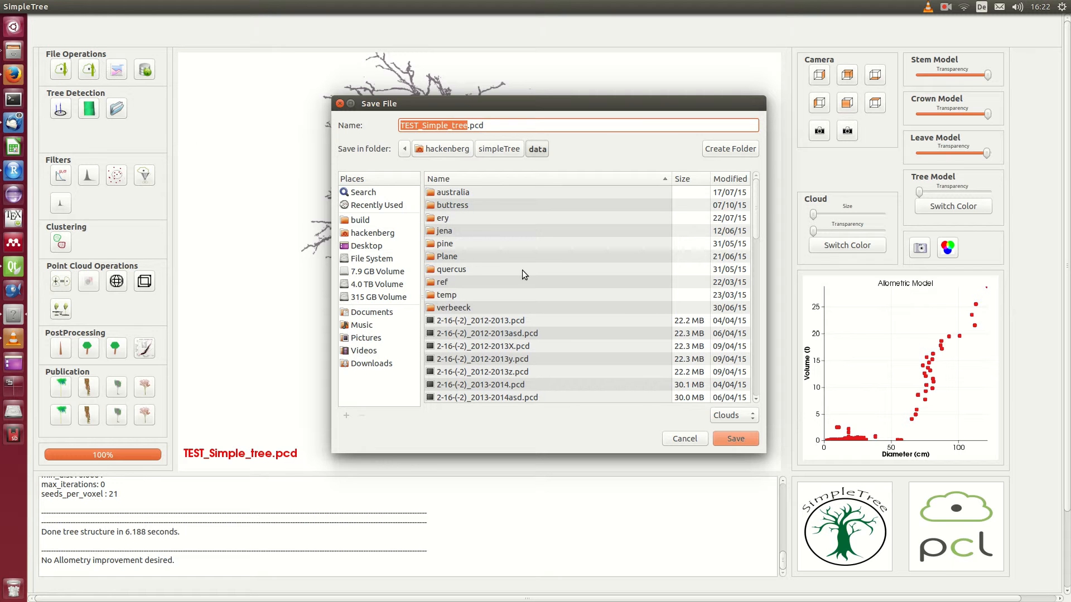
click(467, 125)
text(_DENOISED)
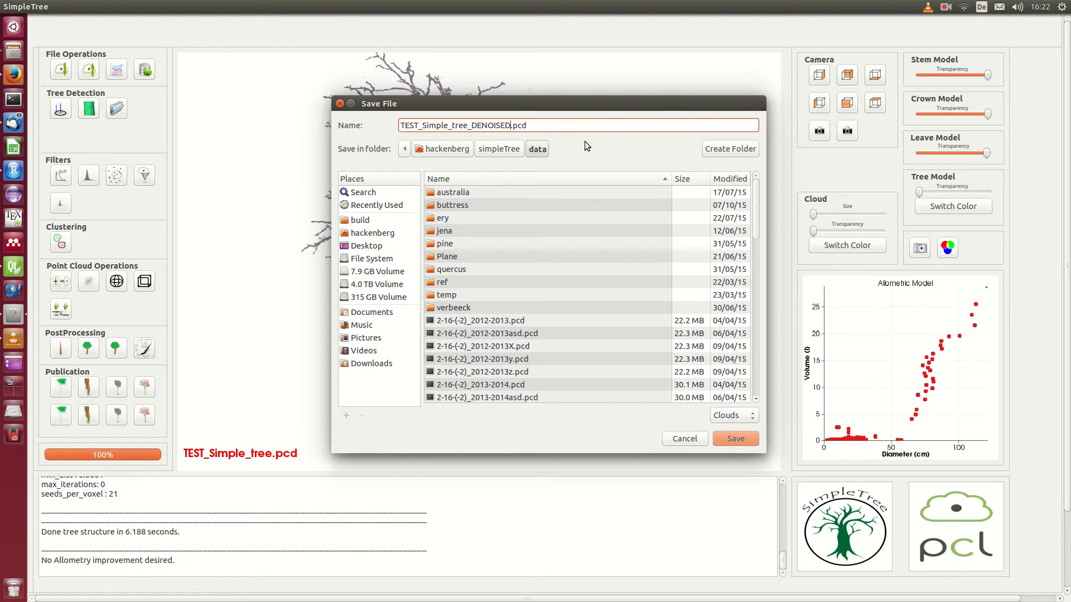
click(735, 439)
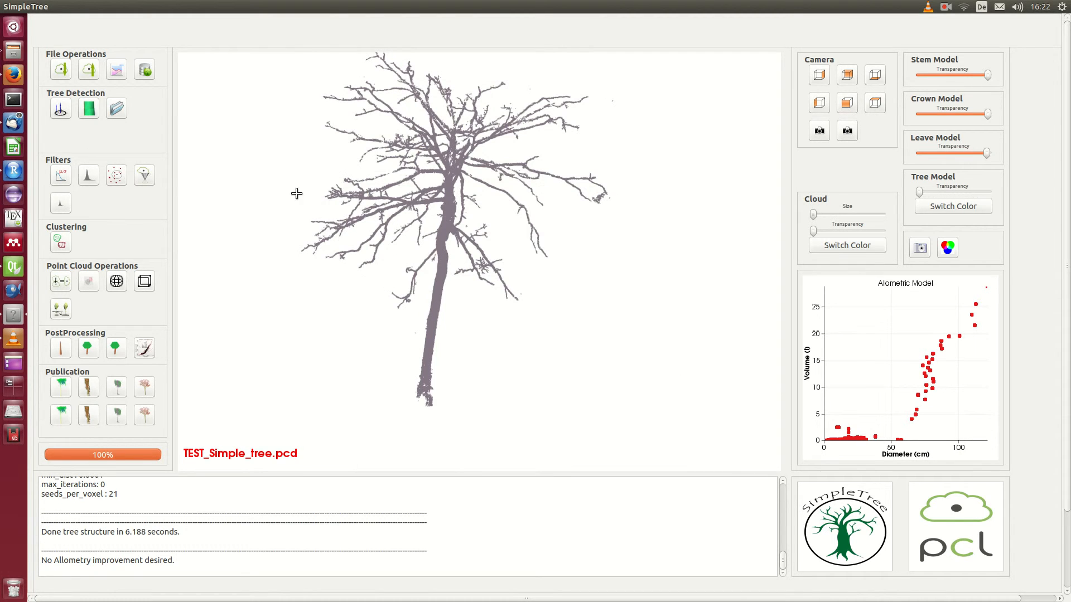
Compute the cylinder model with the Erytrophleum fordii publication parameters, without using allometry or optimizing parameters.
click(89, 112)
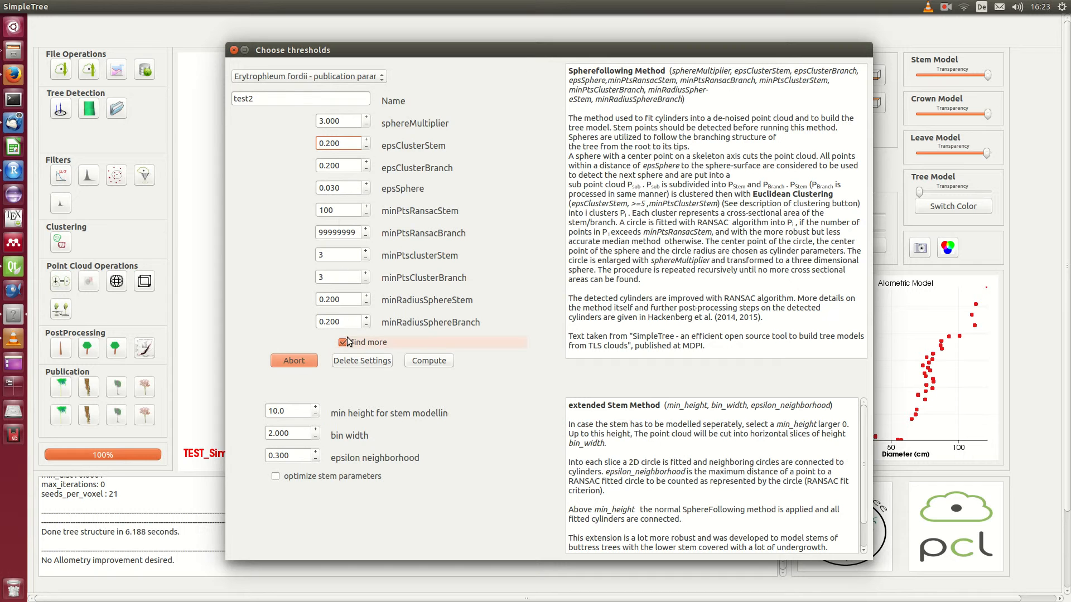
click(429, 361)
click(442, 322)
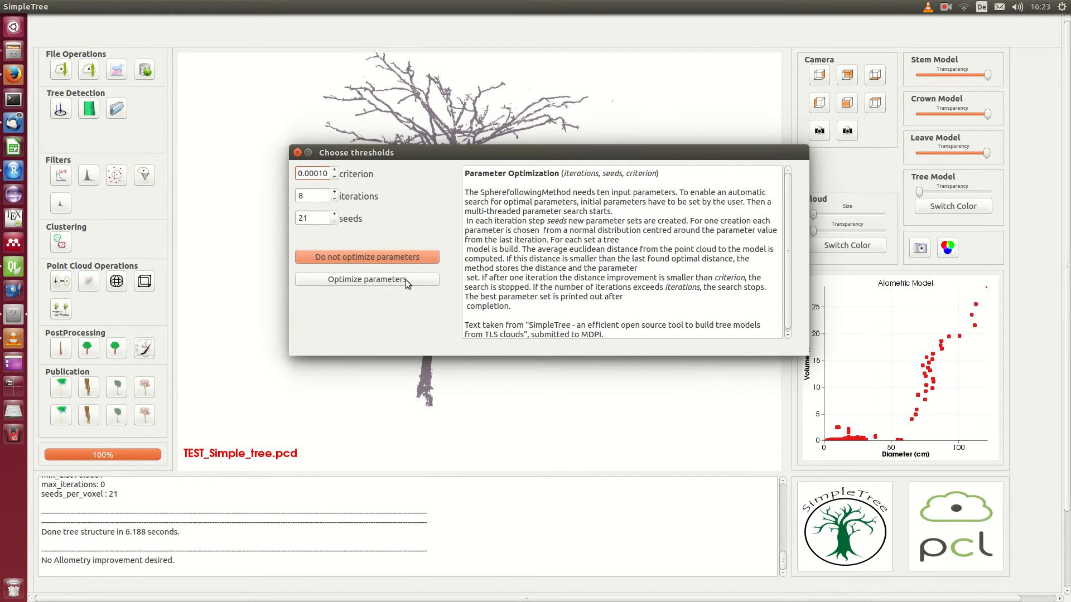
click(376, 258)
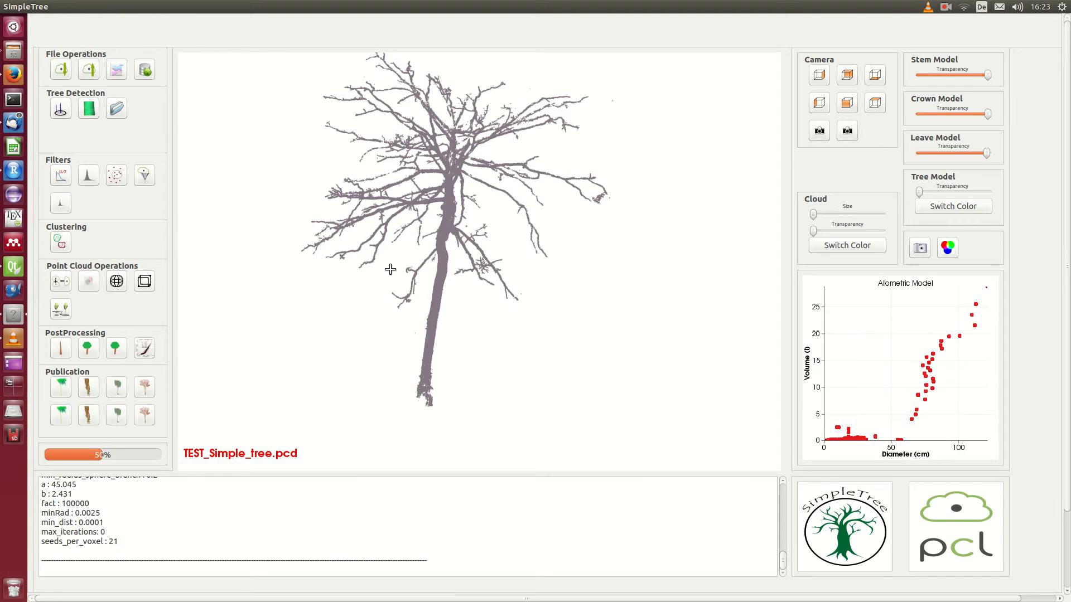
Examine the cylinder model's crown for false connections between neighbouring branches.
scroll(390, 269, up, 8)
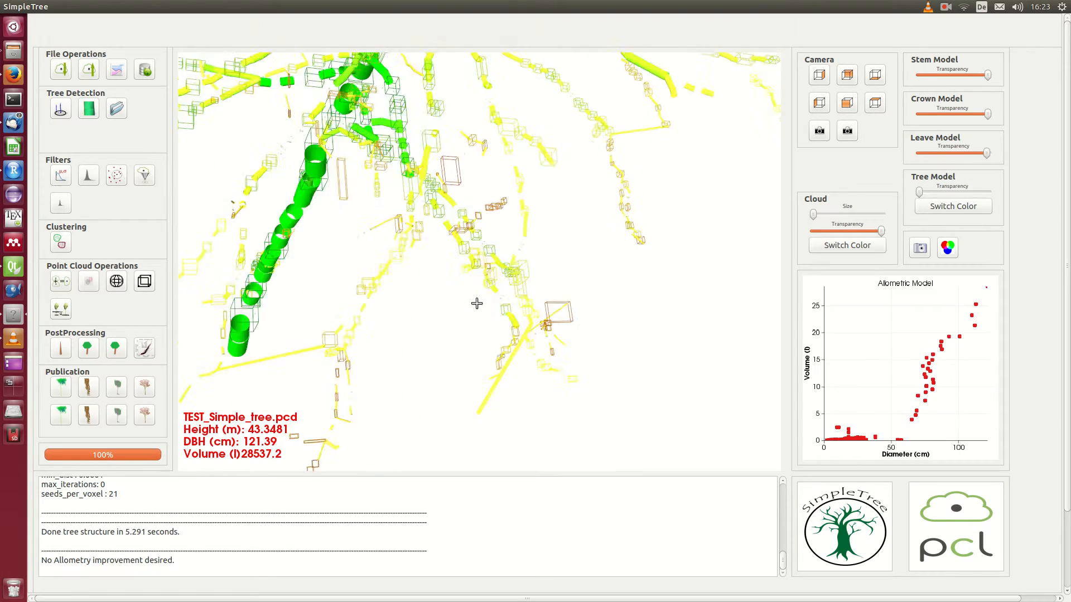
drag(469, 300, 525, 321)
scroll(457, 279, down, 3)
drag(444, 234, 452, 56)
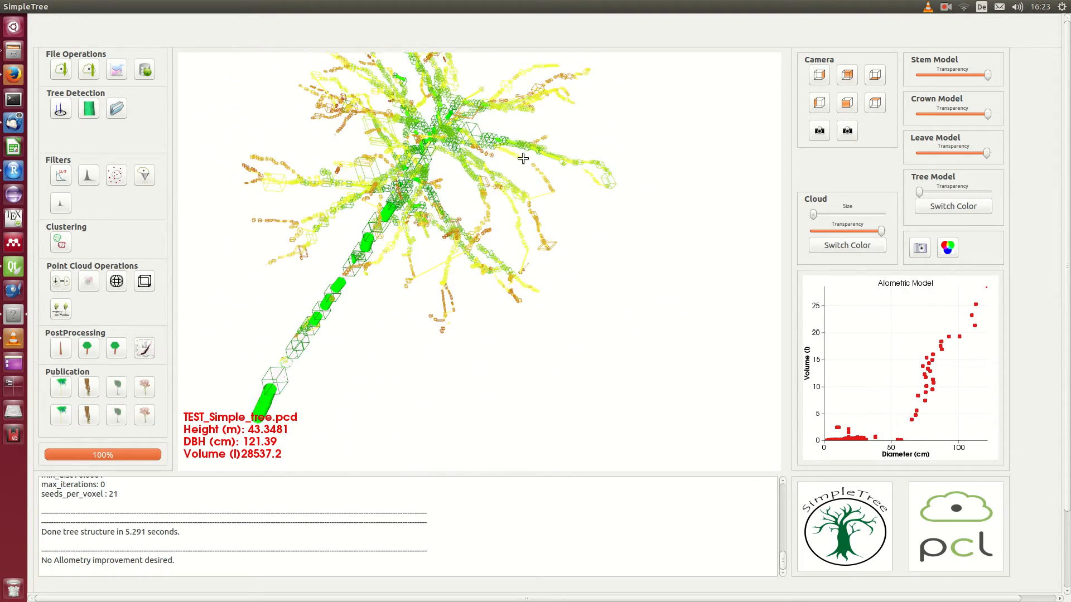
scroll(523, 159, up, 6)
drag(383, 280, 195, 97)
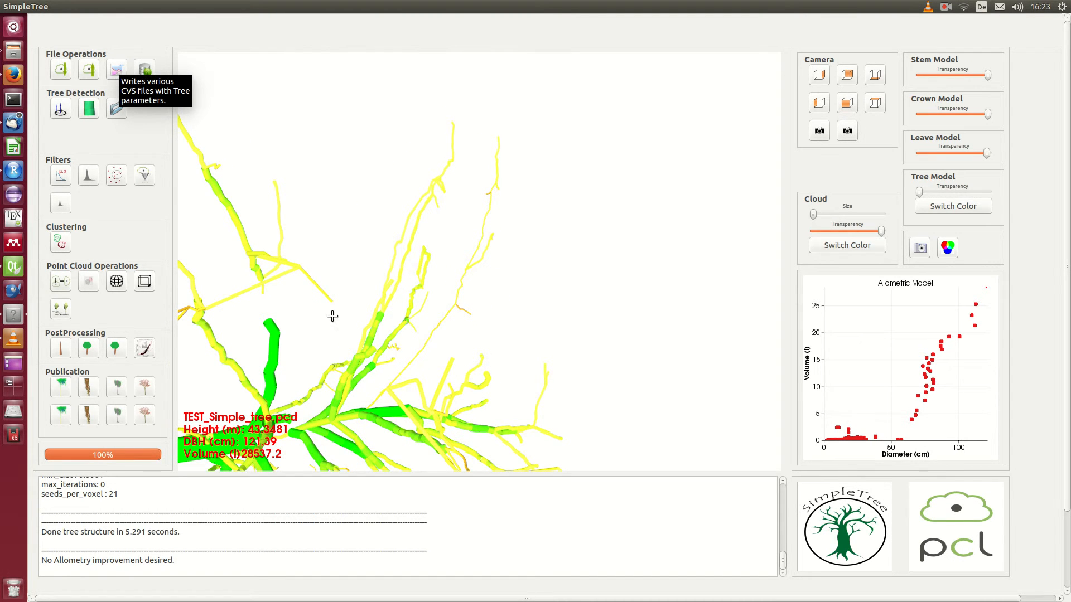
middle_drag(347, 399, 498, 174)
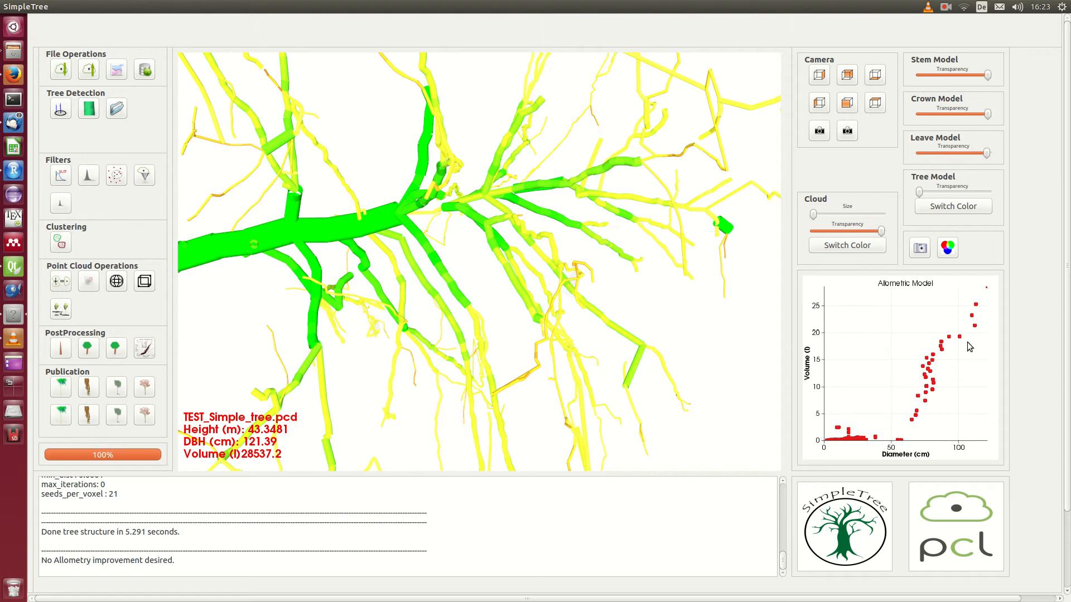
scroll(519, 268, down, 3)
drag(471, 292, 480, 360)
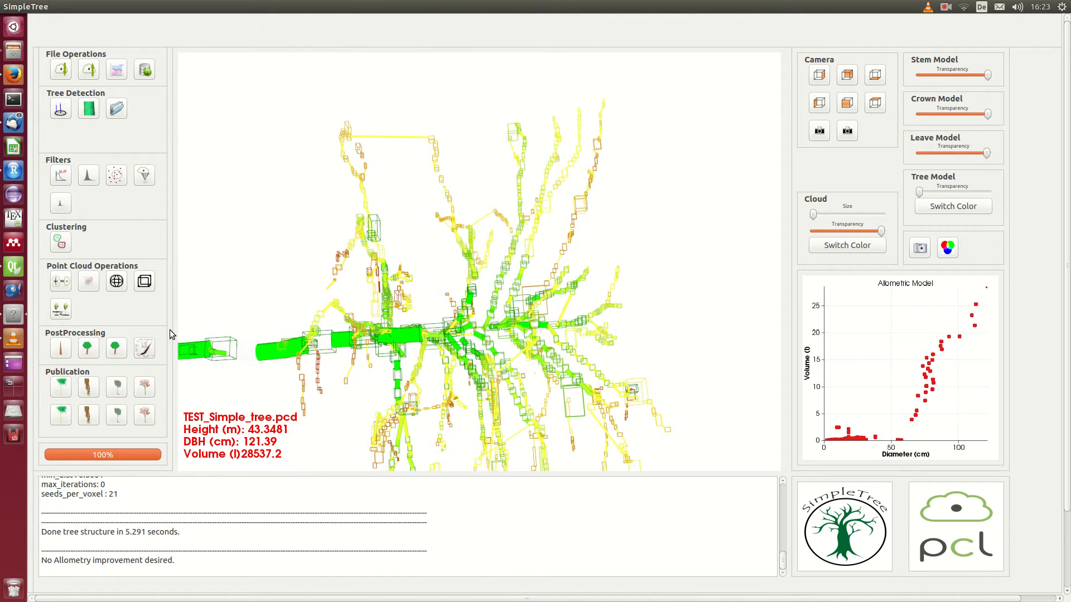
Review the allometric improvement parameters and leave without using allometry.
click(147, 349)
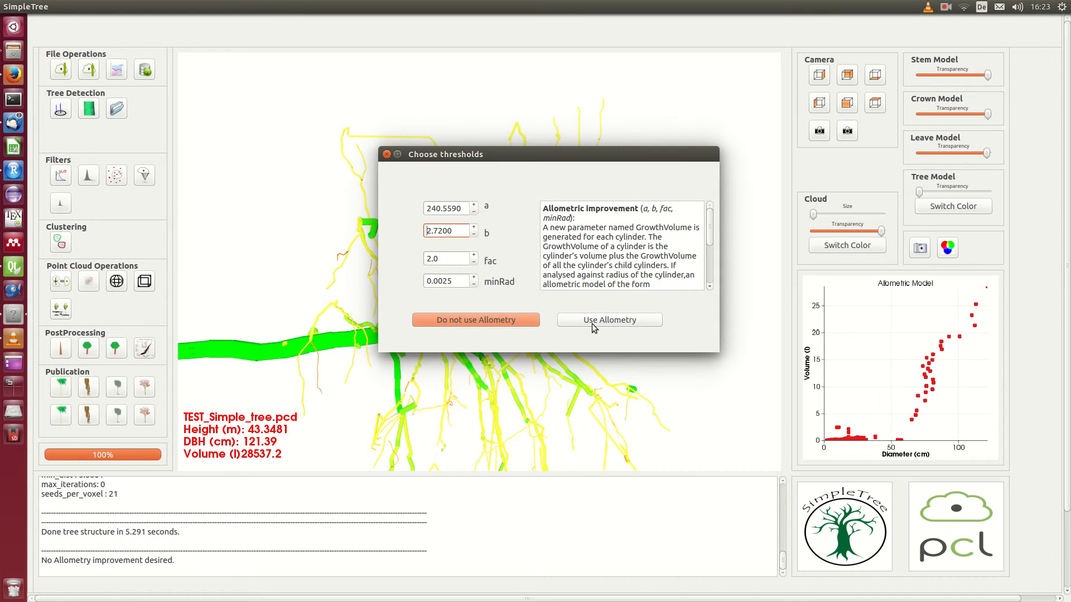
click(512, 324)
Inspect the cylinders along the trunk and the main branches of the crown from several sides.
drag(485, 338, 573, 278)
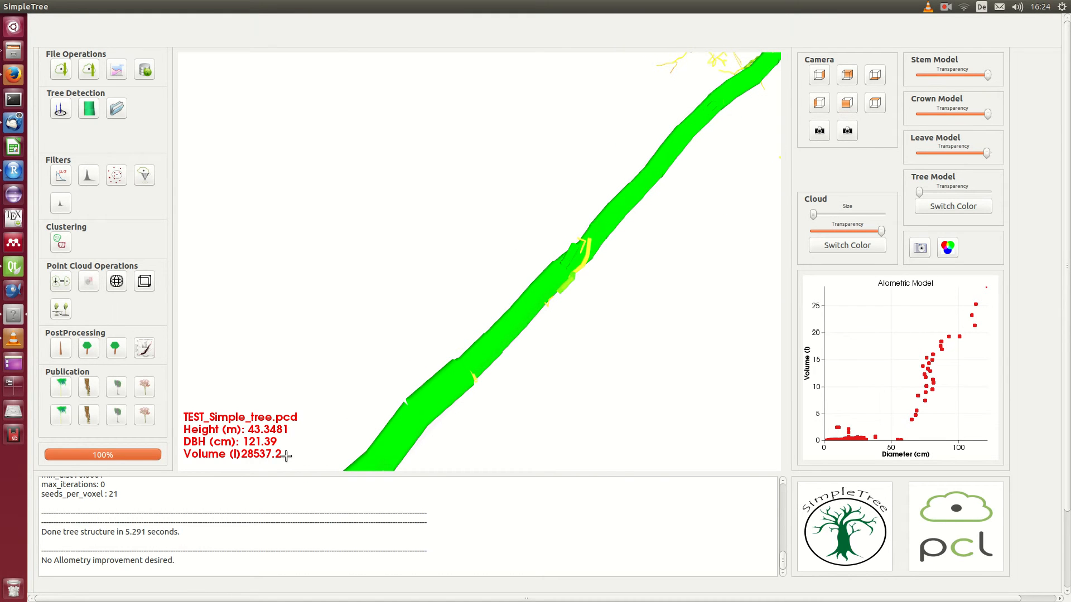
scroll(551, 408, down, 3)
drag(514, 328, 303, 413)
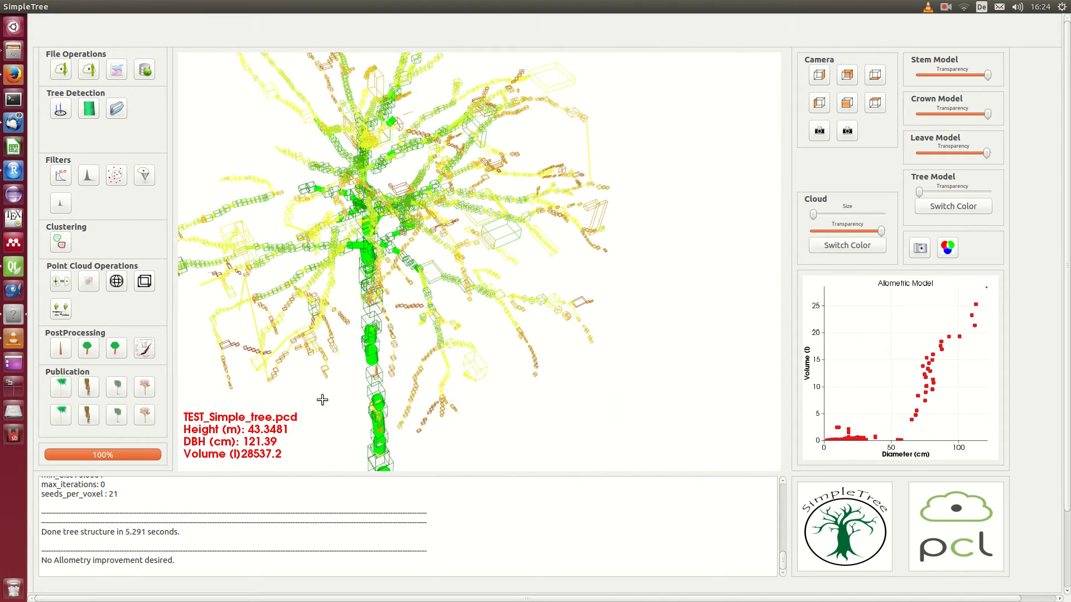
scroll(345, 380, up, 5)
drag(360, 315, 314, 211)
scroll(329, 195, down, 5)
drag(385, 159, 394, 303)
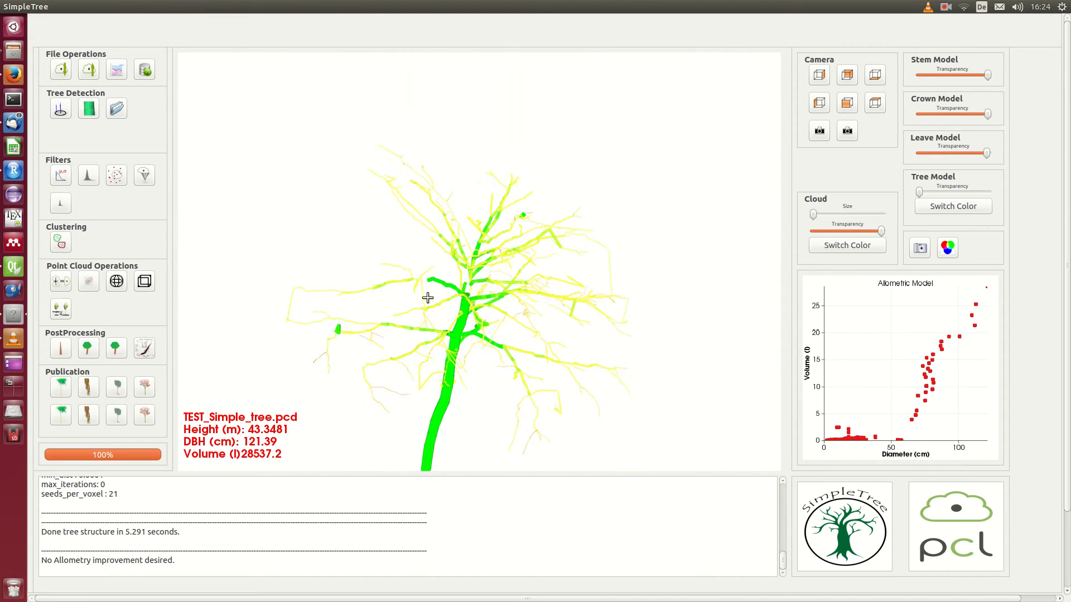
scroll(430, 300, up, 5)
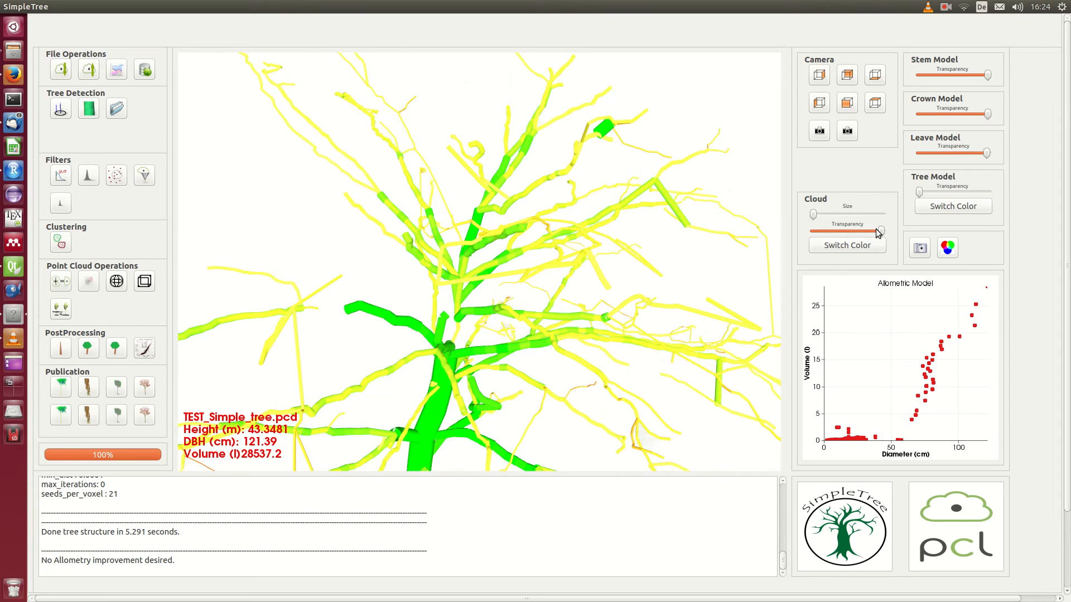
Show the point cloud opaque over the cylinder model and compare the stem cylinders with its points.
scroll(877, 236, down, 5)
mouse_move(456, 326)
mouse_down()
mouse_move(474, 260)
mouse_move(468, 235)
mouse_move(426, 314)
mouse_move(466, 333)
mouse_up()
scroll(466, 333, down, 7)
middle_drag(486, 351, 527, 216)
scroll(527, 216, up, 10)
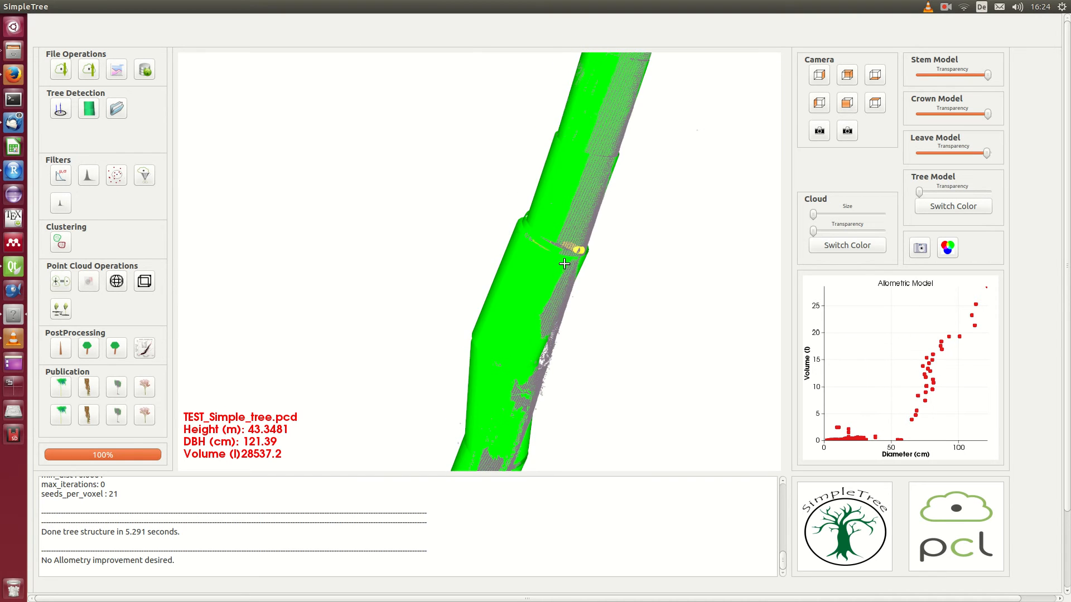
scroll(564, 262, down, 3)
middle_drag(583, 185, 493, 416)
middle_drag(522, 260, 494, 354)
middle_drag(459, 400, 513, 349)
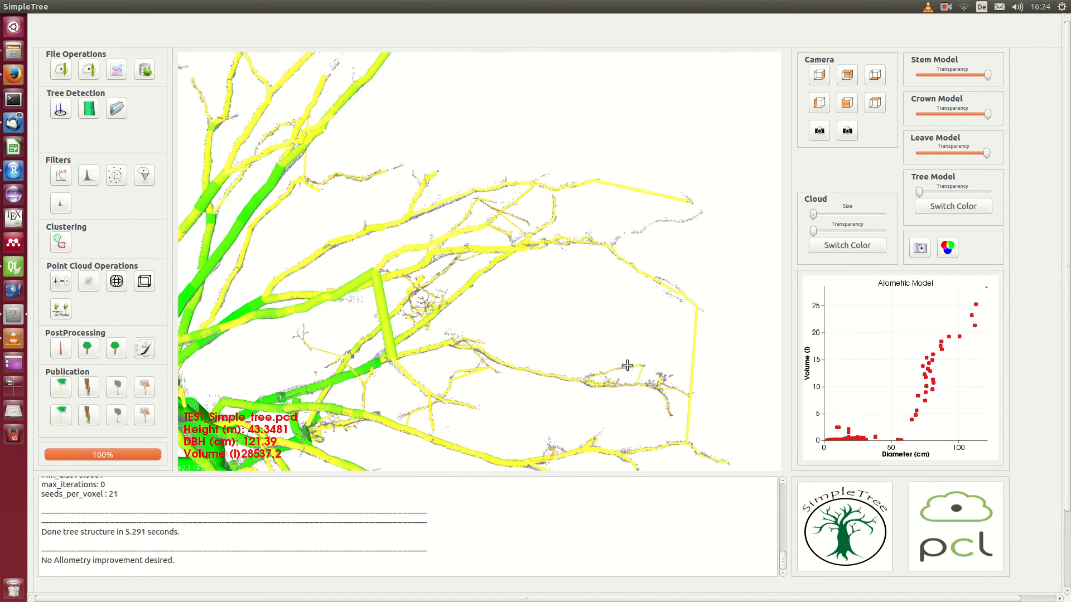
Compare the crown's branch cylinders with the overlaid cloud points, checking for wrongly bridged or unmodelled branches.
middle_drag(536, 315, 540, 342)
drag(539, 343, 614, 344)
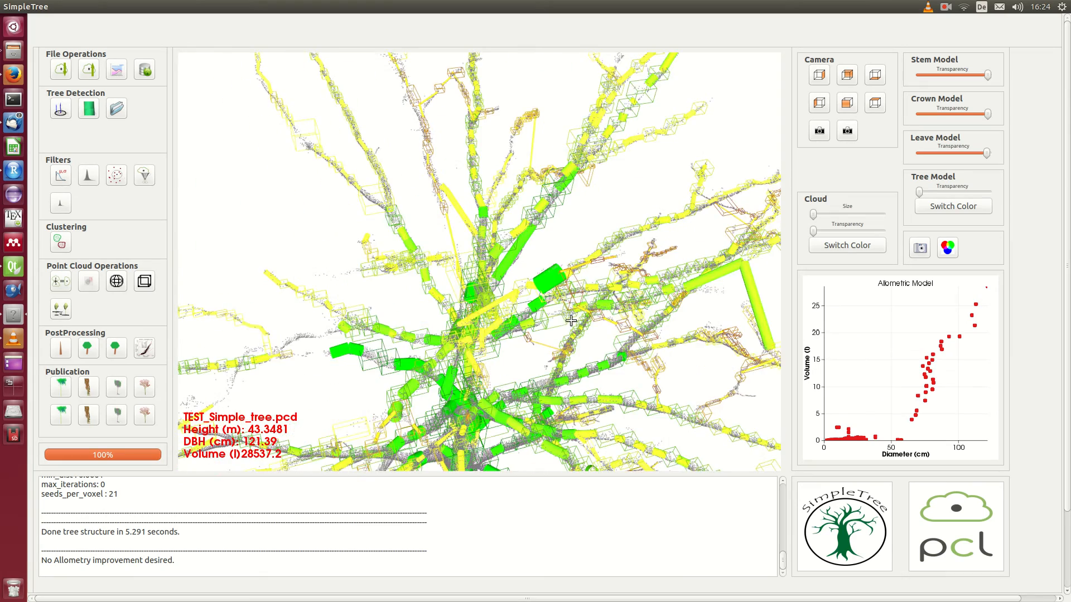
drag(421, 251, 452, 335)
scroll(453, 335, up, 5)
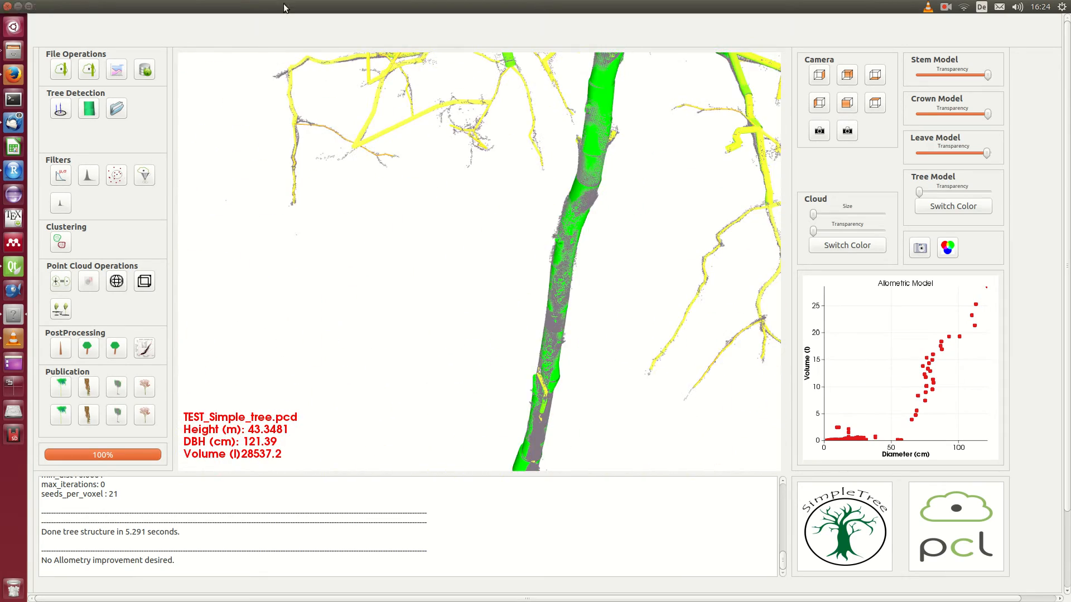
drag(509, 199, 495, 225)
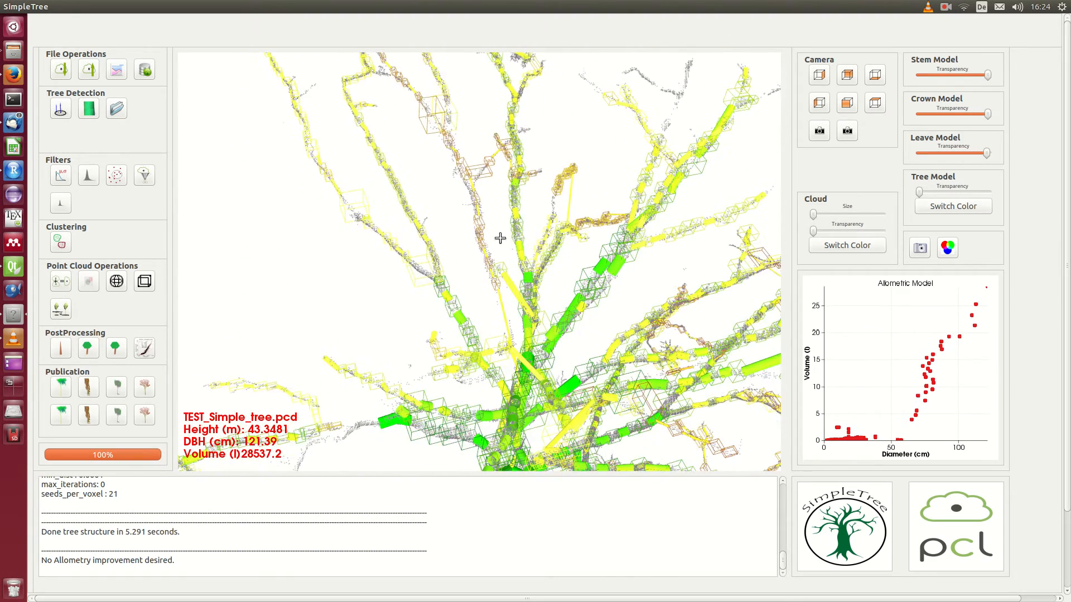
drag(528, 260, 531, 103)
middle_drag(531, 103, 537, 488)
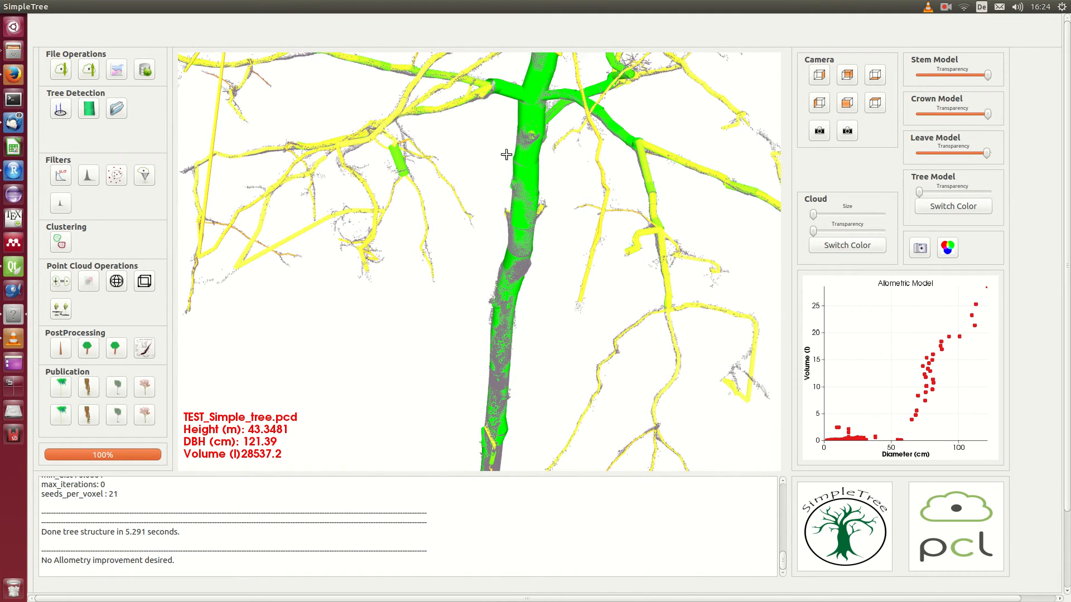
drag(481, 218, 536, 274)
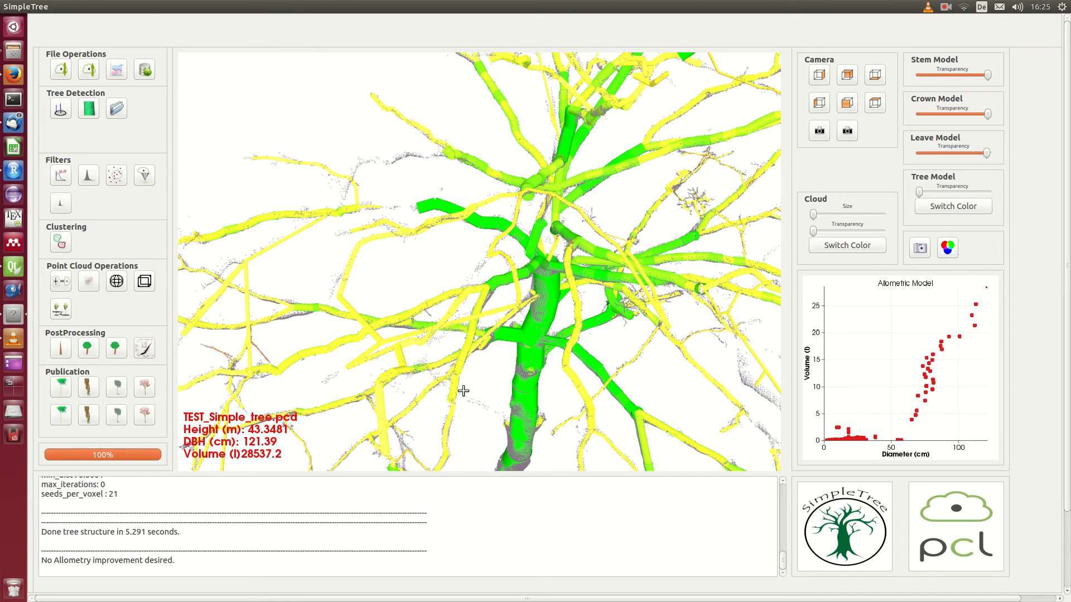
Check close up how well the trunk cylinders match the cloud, ending with the whole tree in sight.
middle_drag(567, 415, 621, 54)
scroll(566, 249, up, 4)
drag(566, 249, 384, 295)
scroll(469, 302, up, 10)
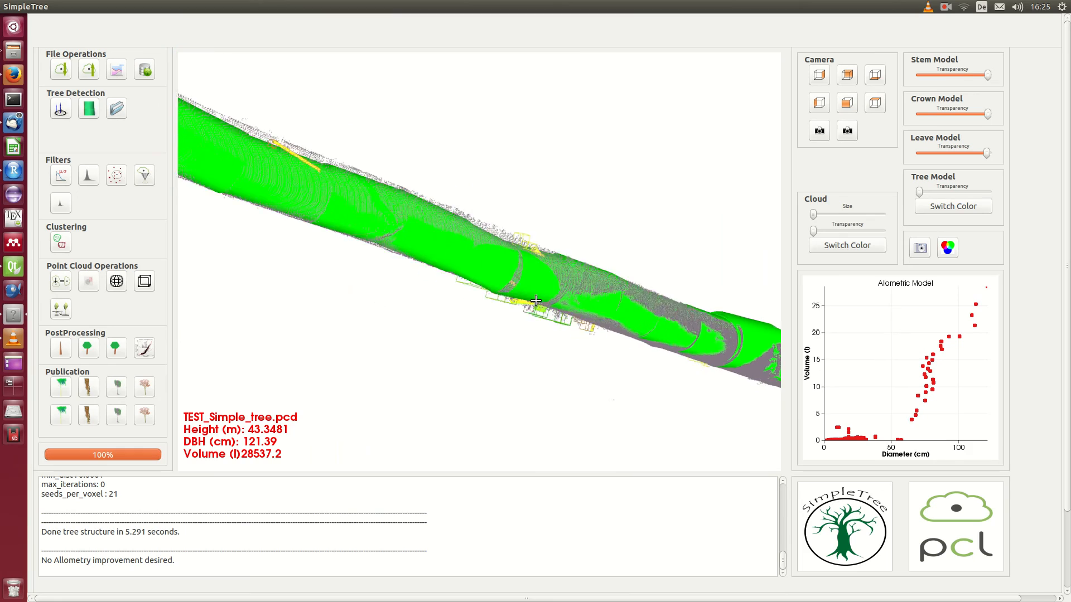
scroll(469, 302, down, 8)
drag(384, 251, 449, 256)
mouse_move(531, 311)
mouse_down()
mouse_move(462, 376)
mouse_move(531, 316)
mouse_up()
scroll(598, 303, down, 5)
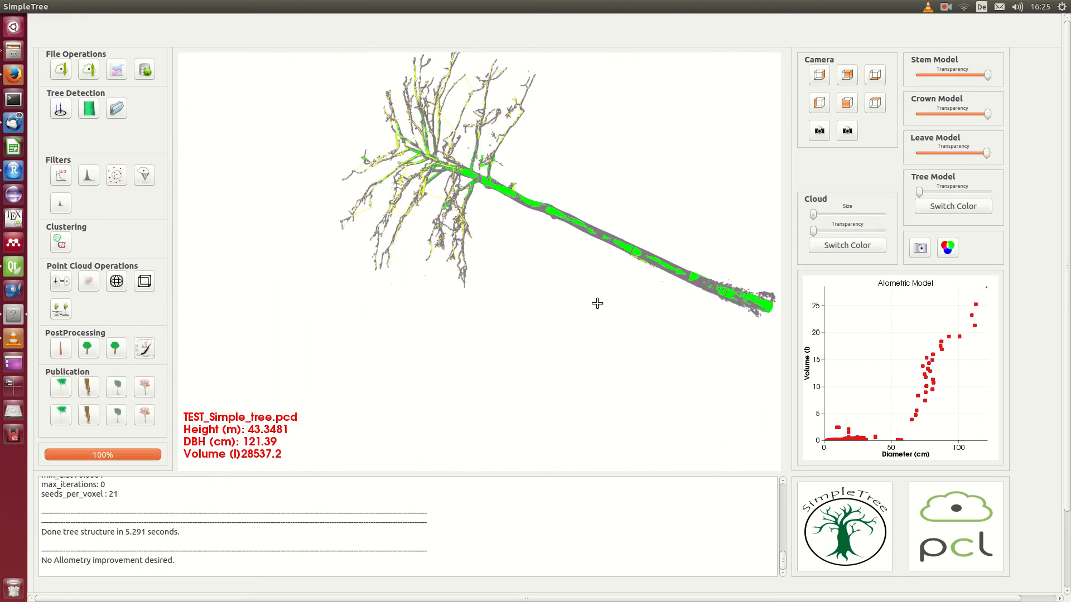
Set the camera to an upright preset view and compare the upper stem and crown cylinders with the cloud.
click(846, 104)
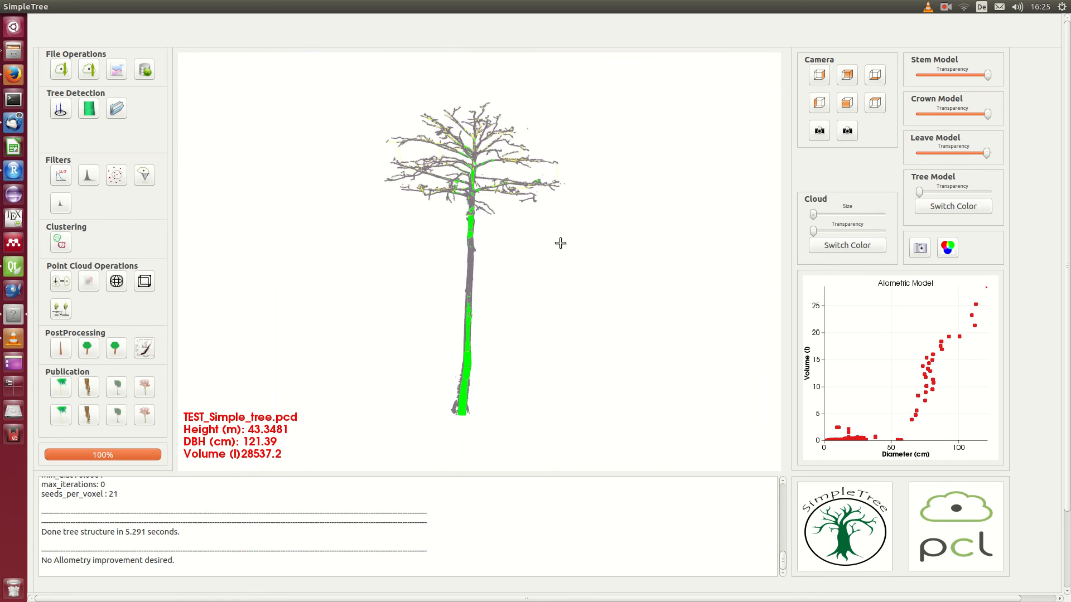
scroll(491, 286, up, 5)
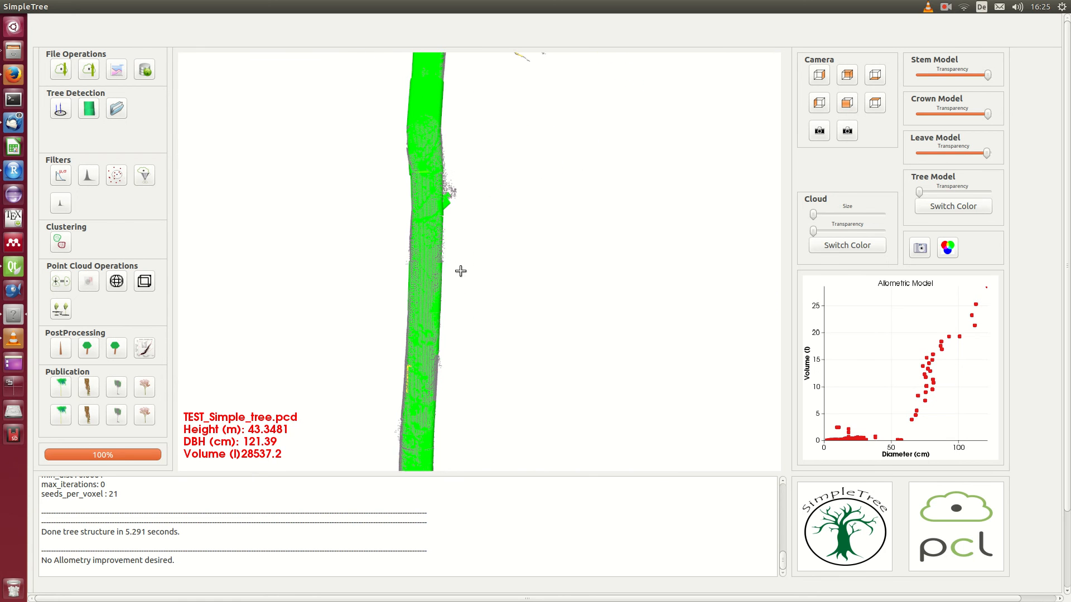
middle_drag(412, 168, 446, 512)
middle_drag(452, 117, 483, 438)
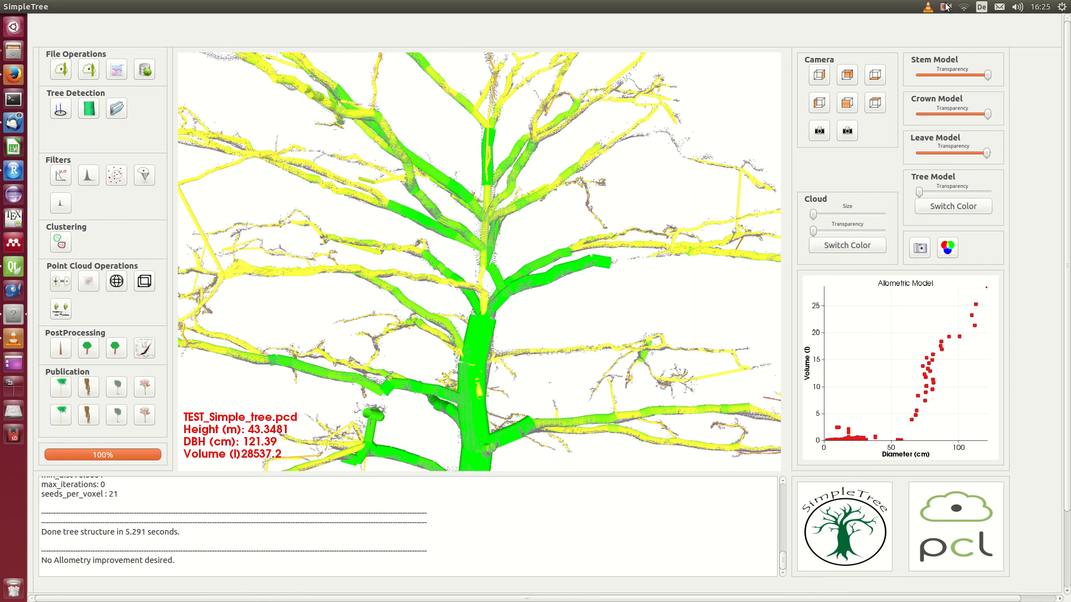